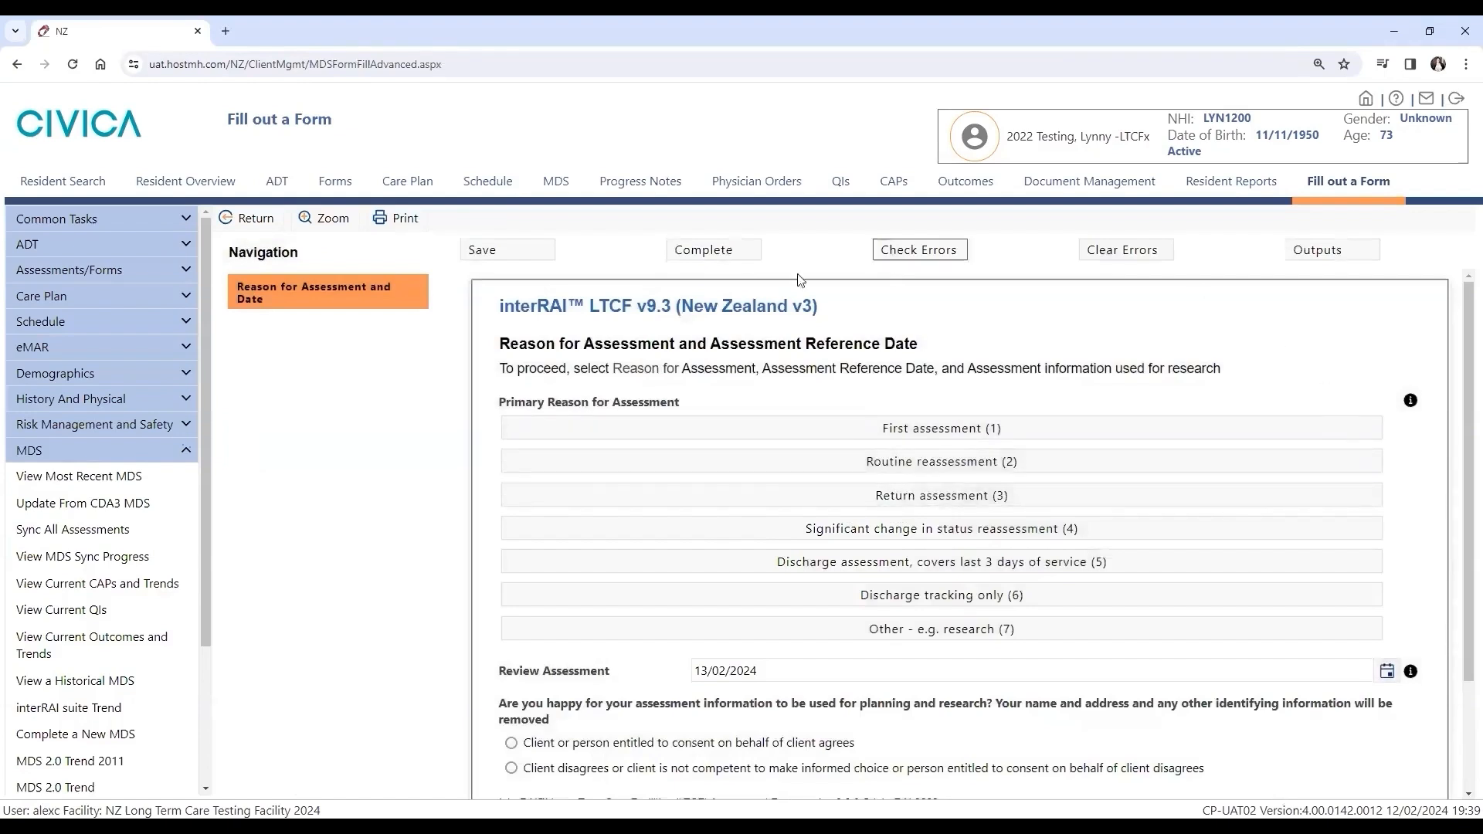
Step: Choose First assessment (1) as the primary reason for assessment
scroll(1458, 387, down, 2)
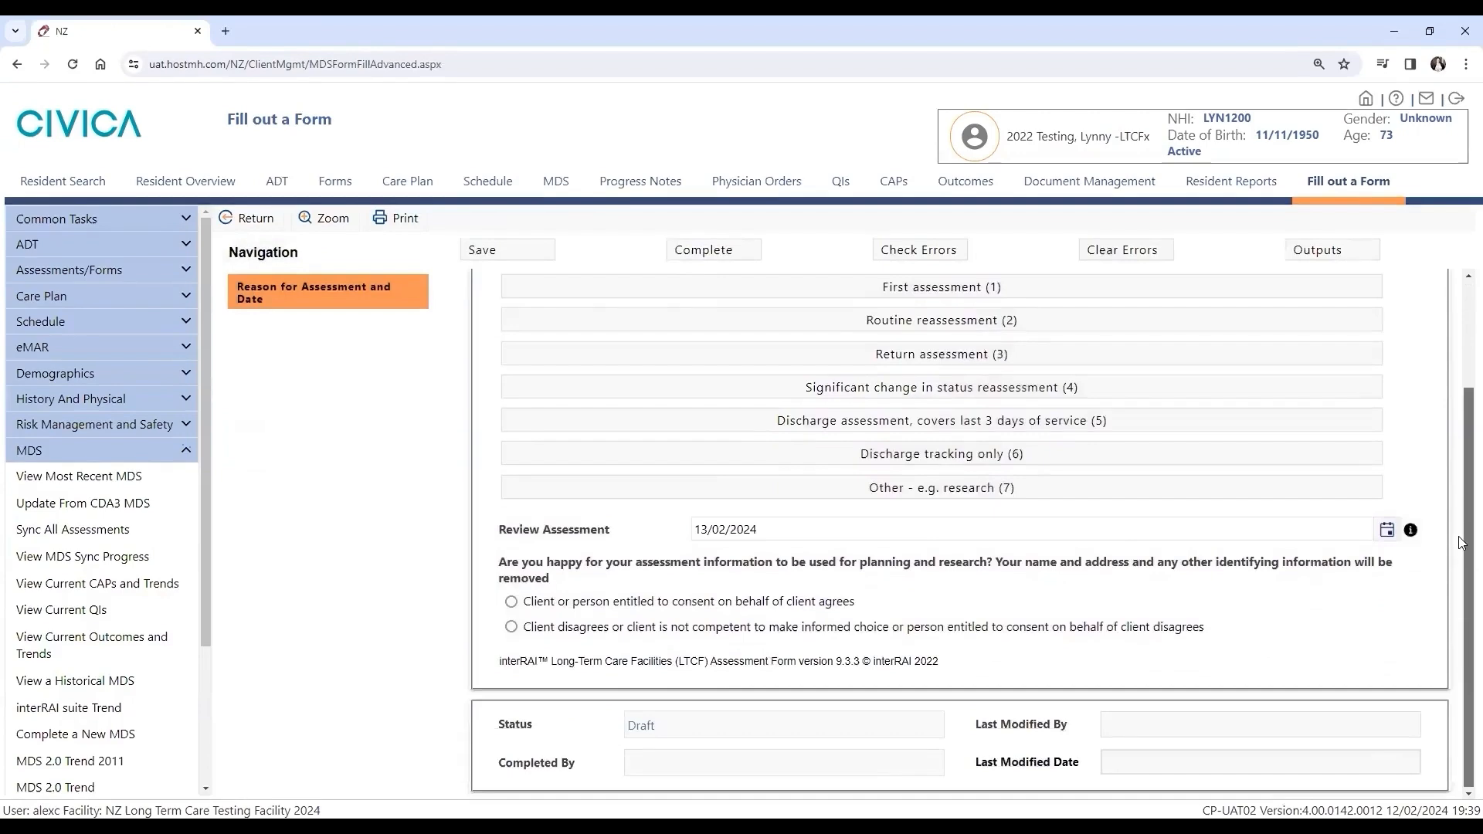
scroll(1459, 492, up, 2)
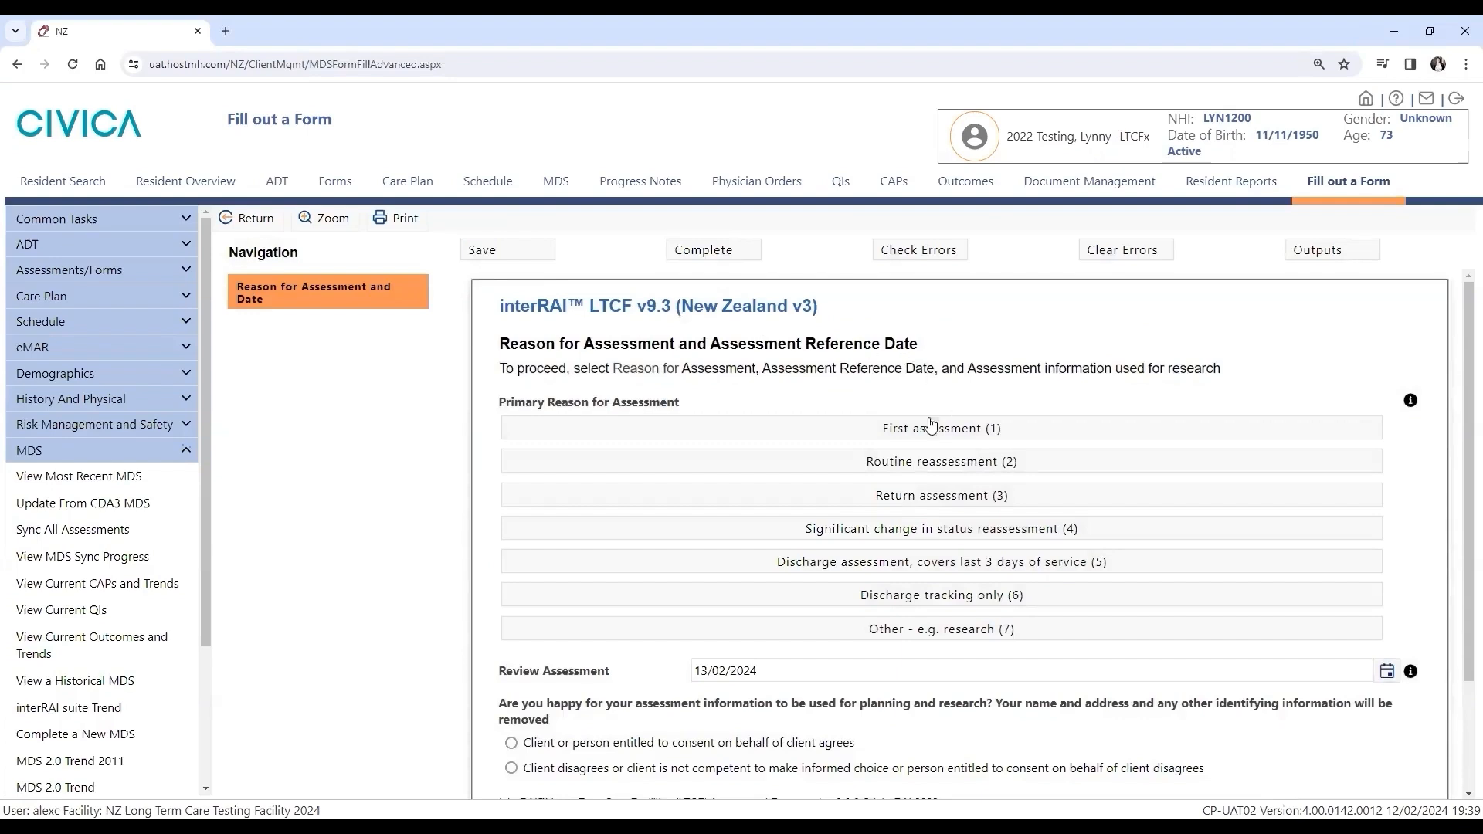
click(894, 437)
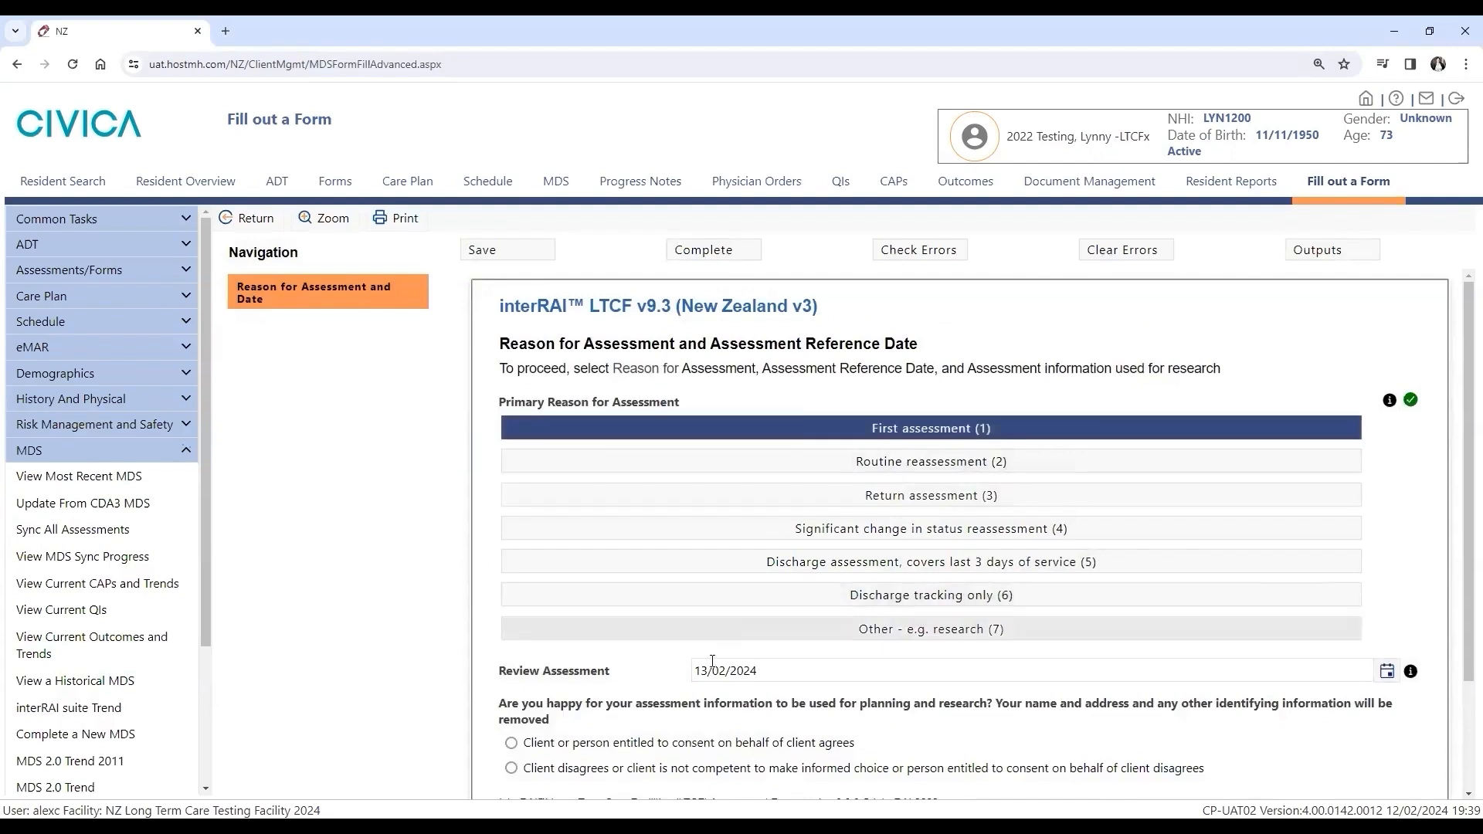
Step: Set the Review Assessment date to 09/02/2024 and record that the client or person entitled to consent agrees to planning and research use
click(708, 670)
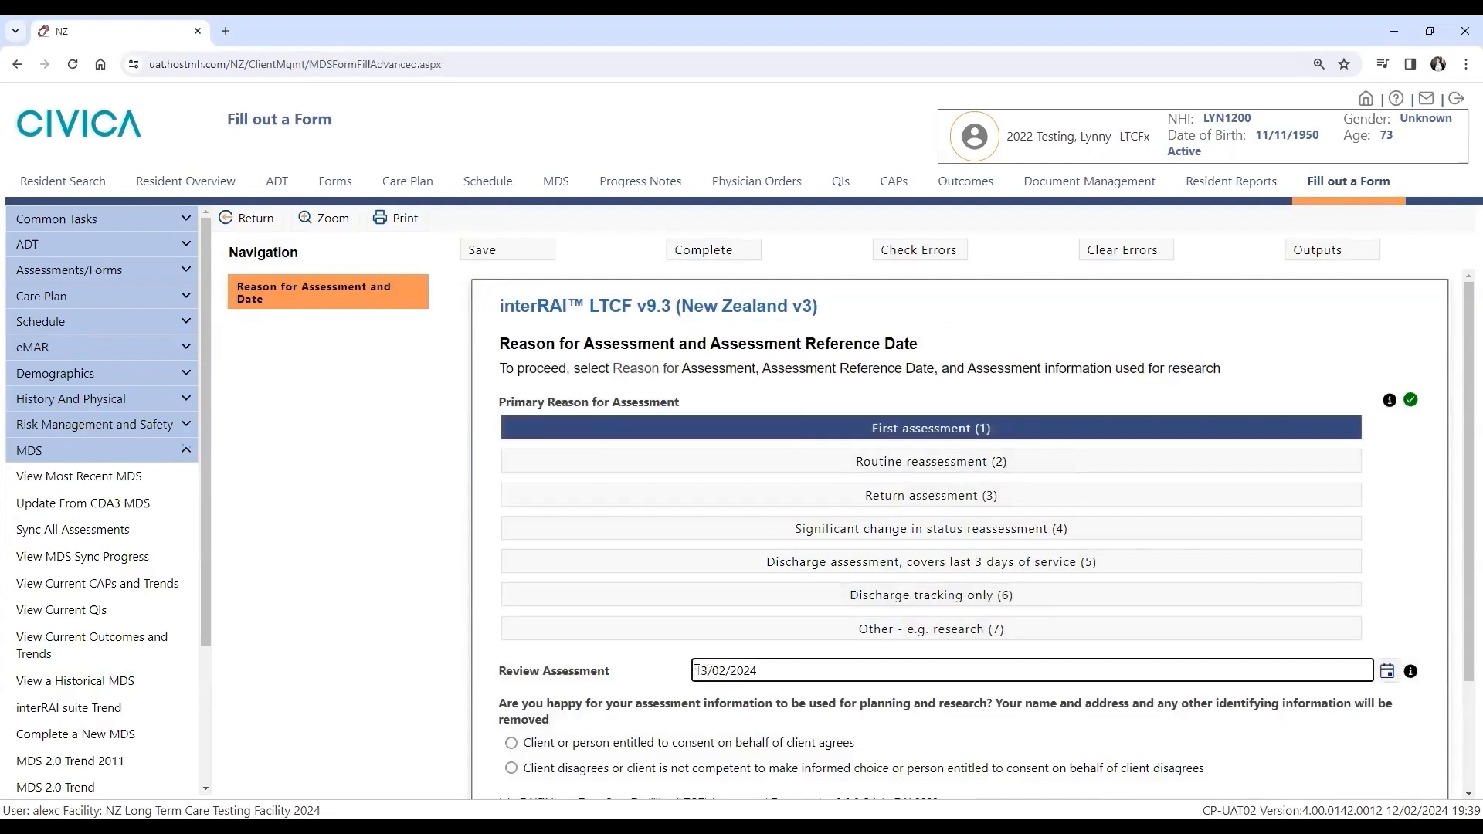
text(10)
click(1387, 671)
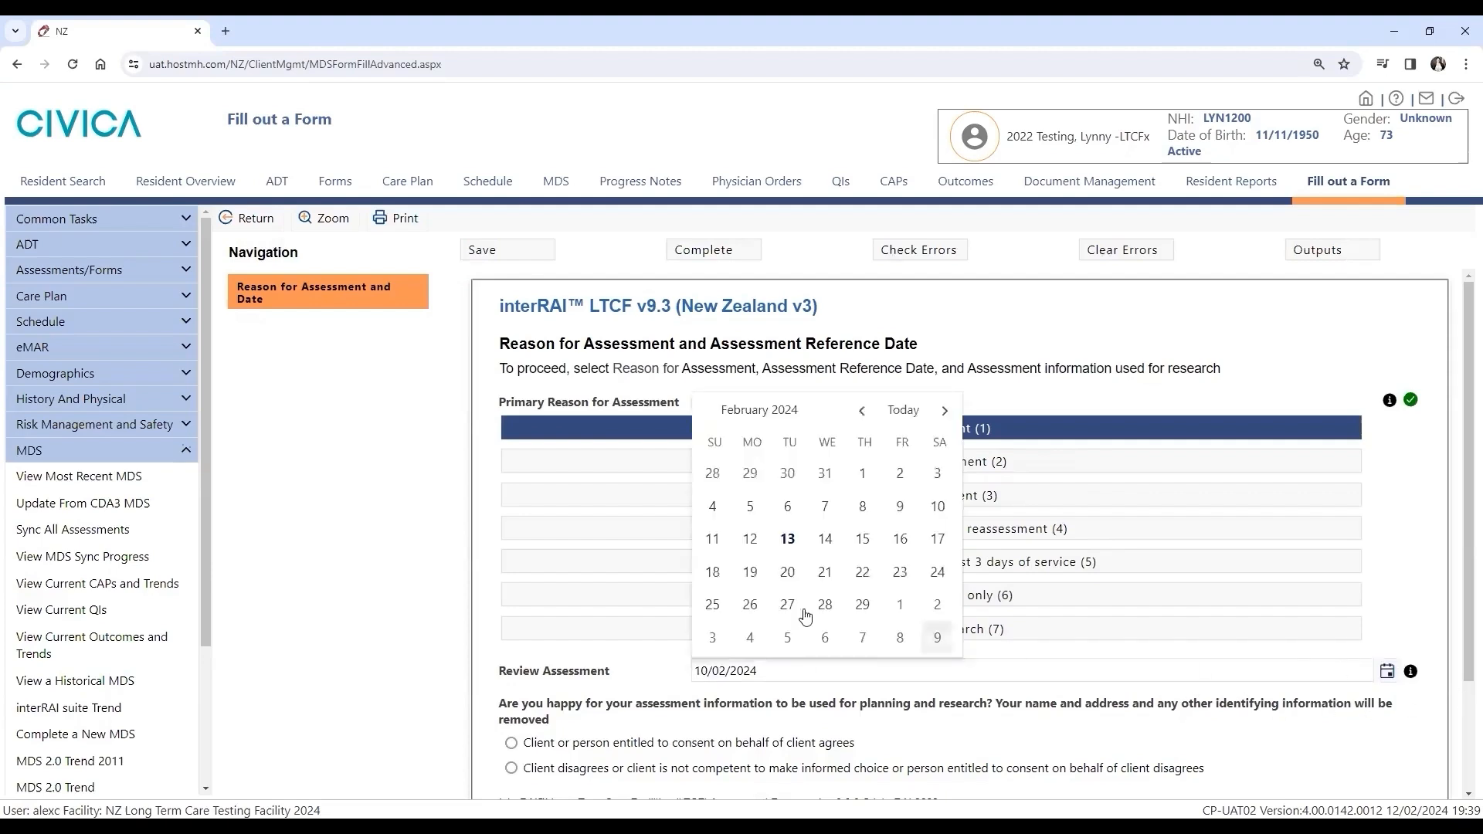
click(901, 508)
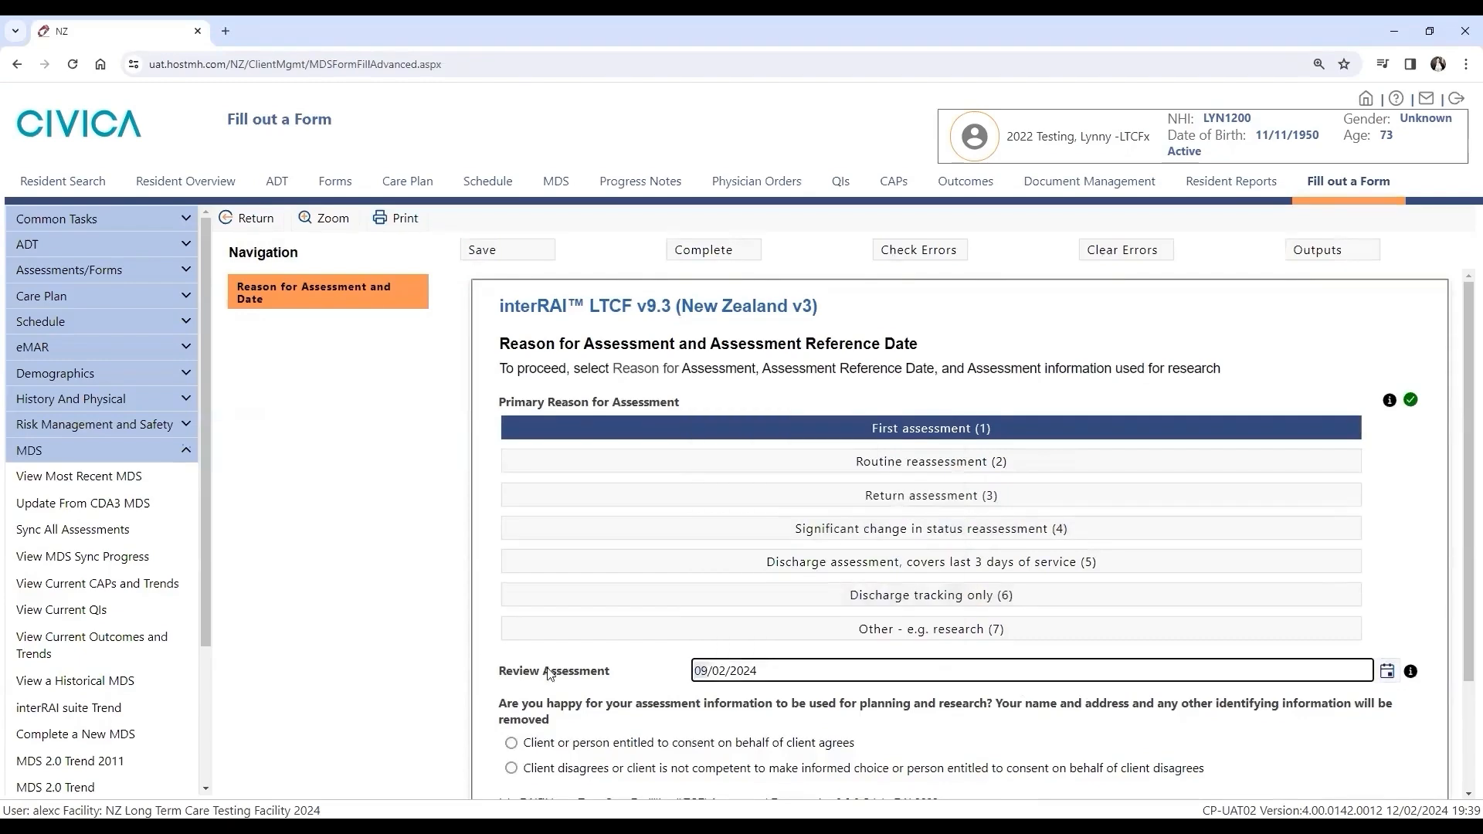
scroll(580, 672, down, 2)
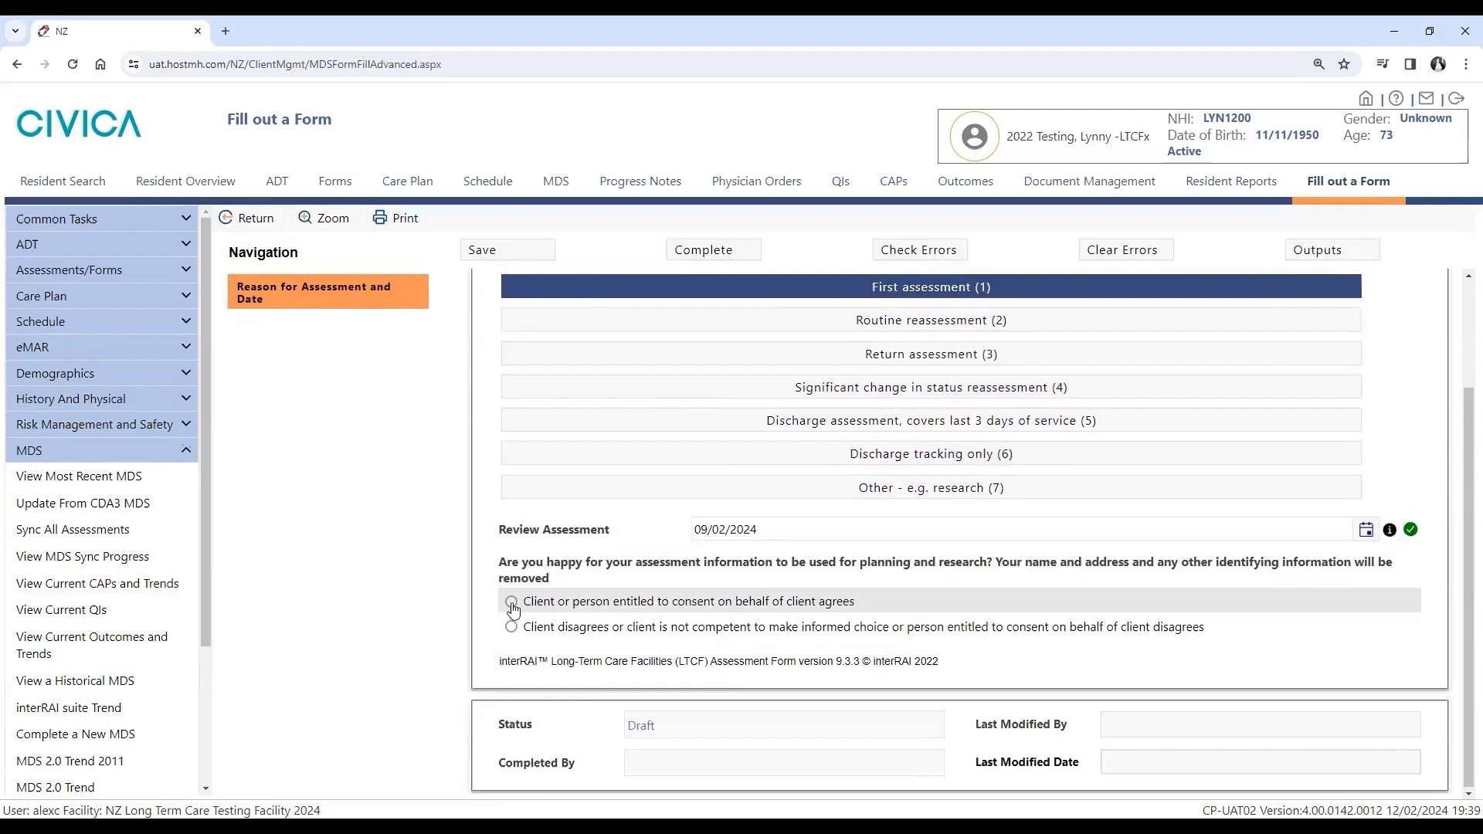
click(507, 606)
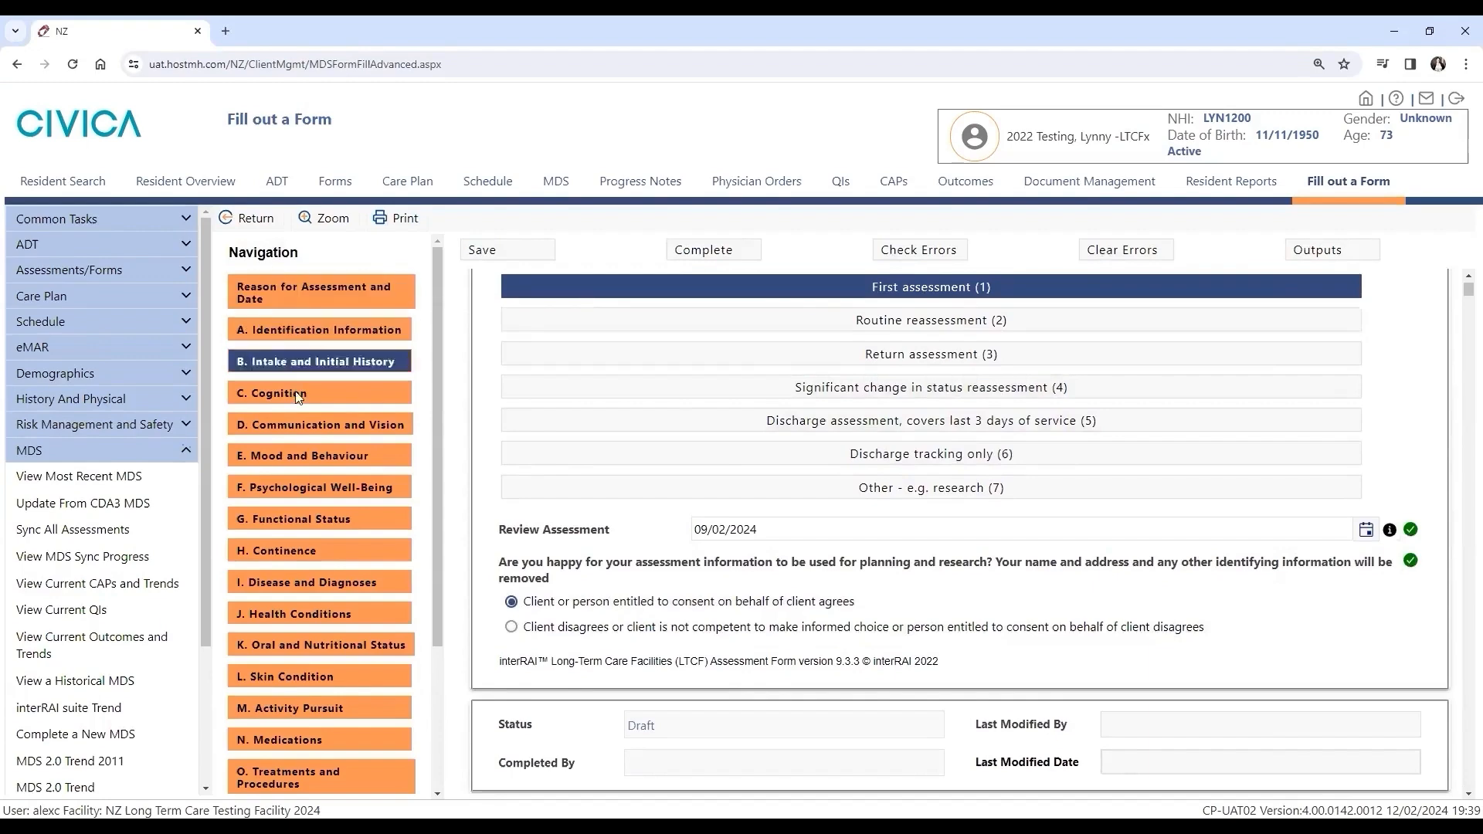
Step: Look through the assessment's full list of sections, including the summary, outcomes and RUGs entries
scroll(291, 720, down, 2)
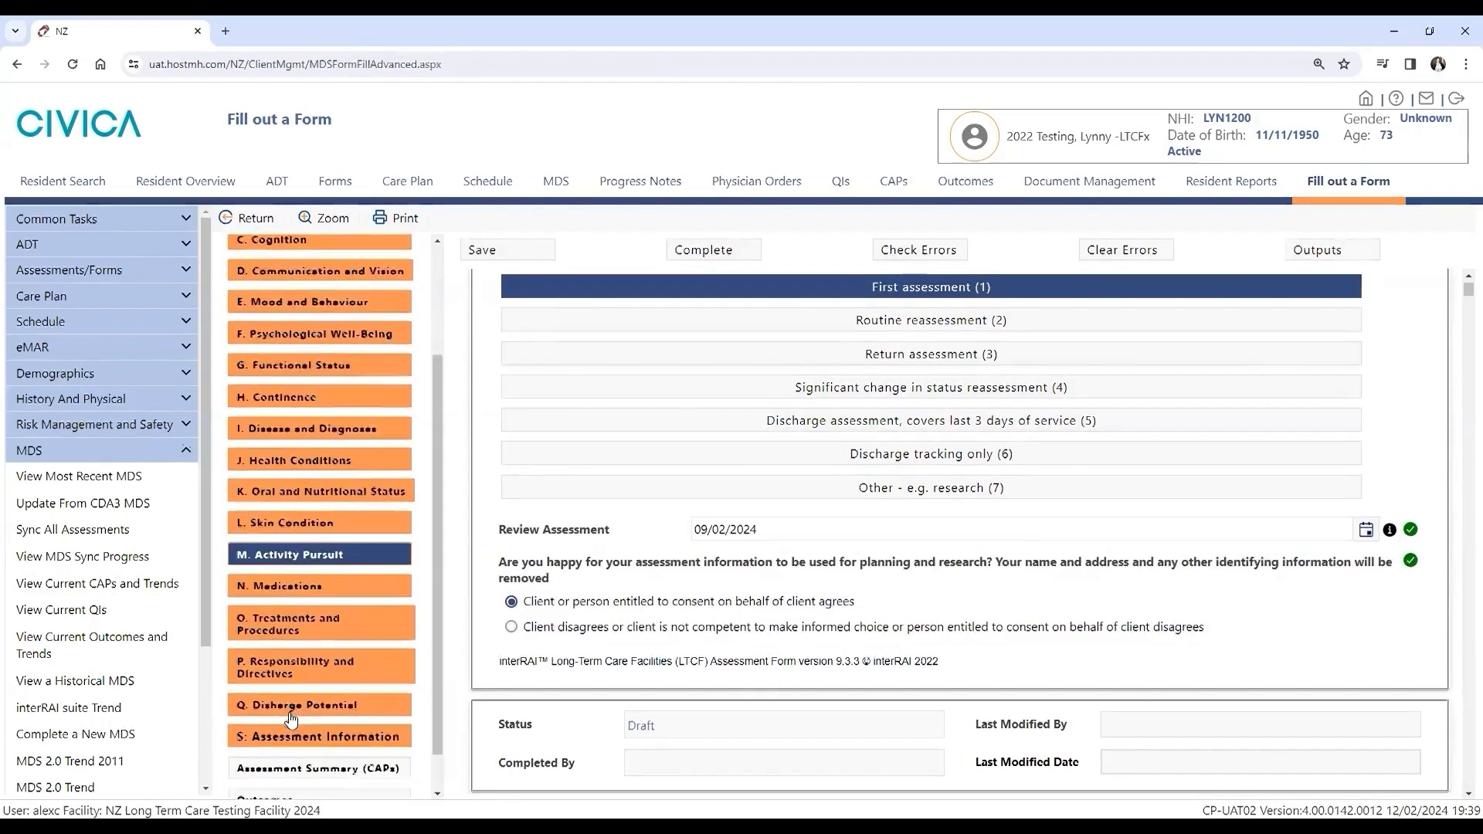
scroll(291, 720, down, 1)
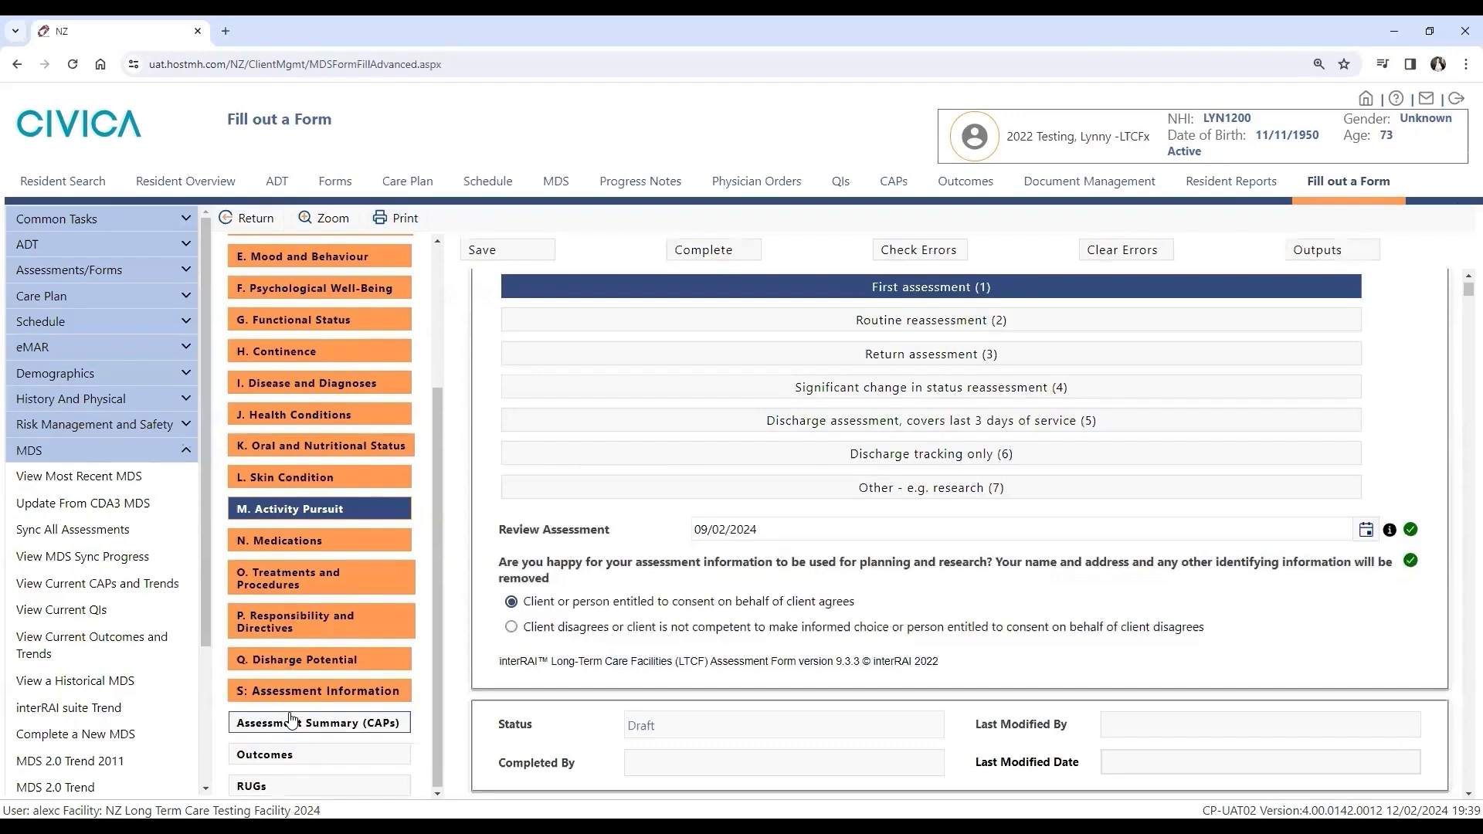
click(290, 721)
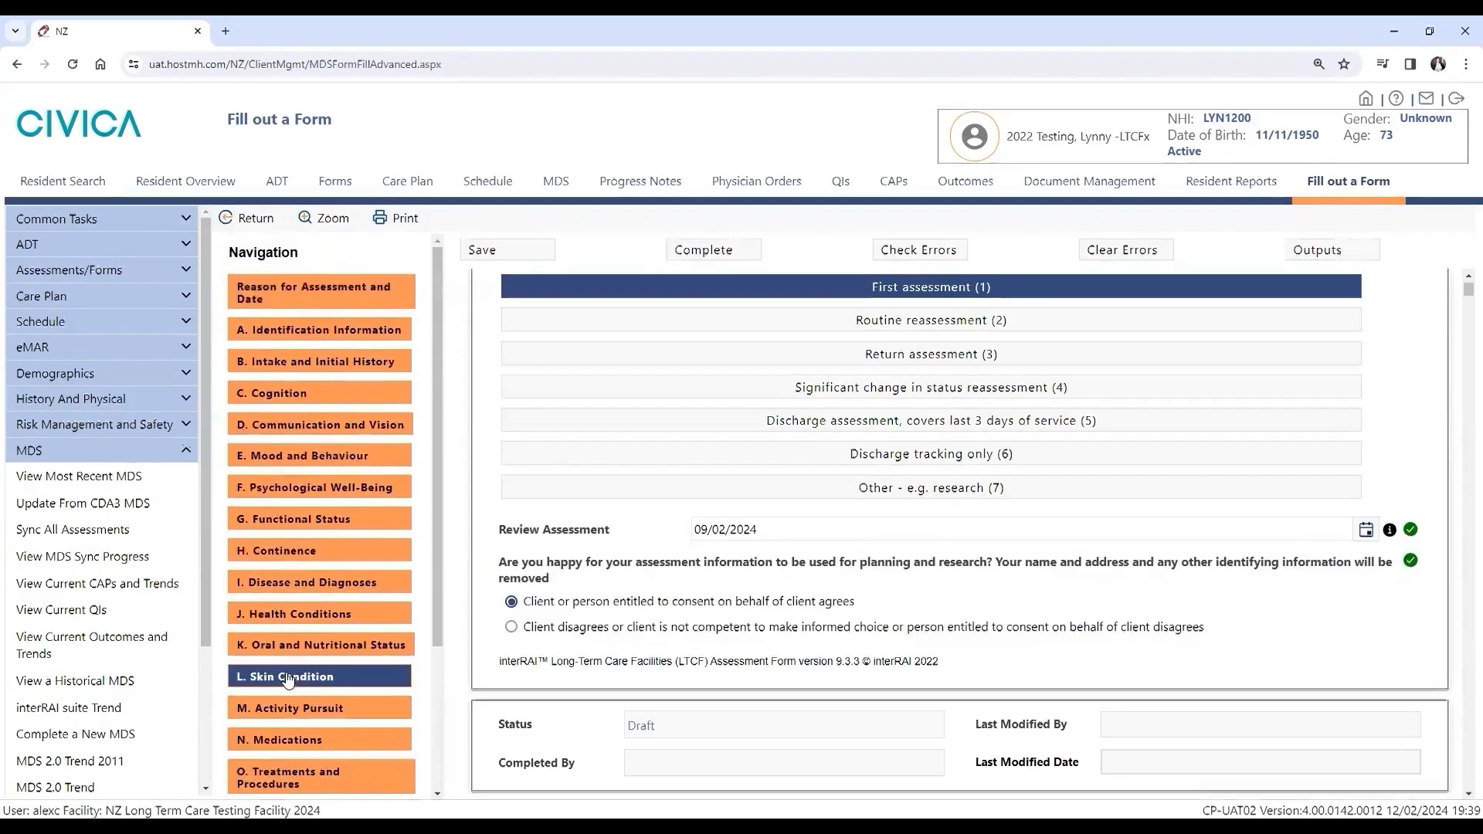
scroll(798, 622, up, 1)
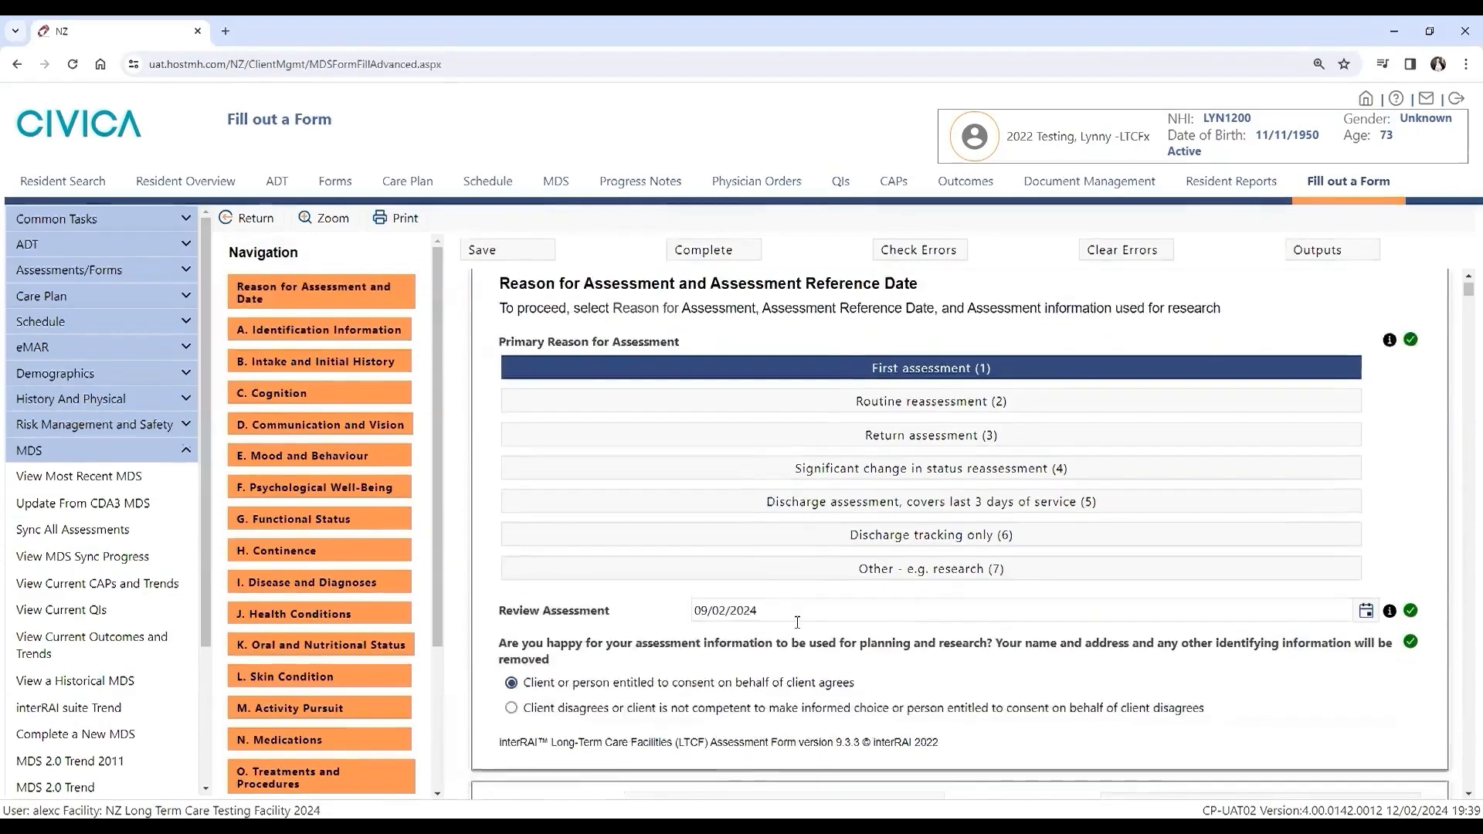
scroll(797, 622, up, 1)
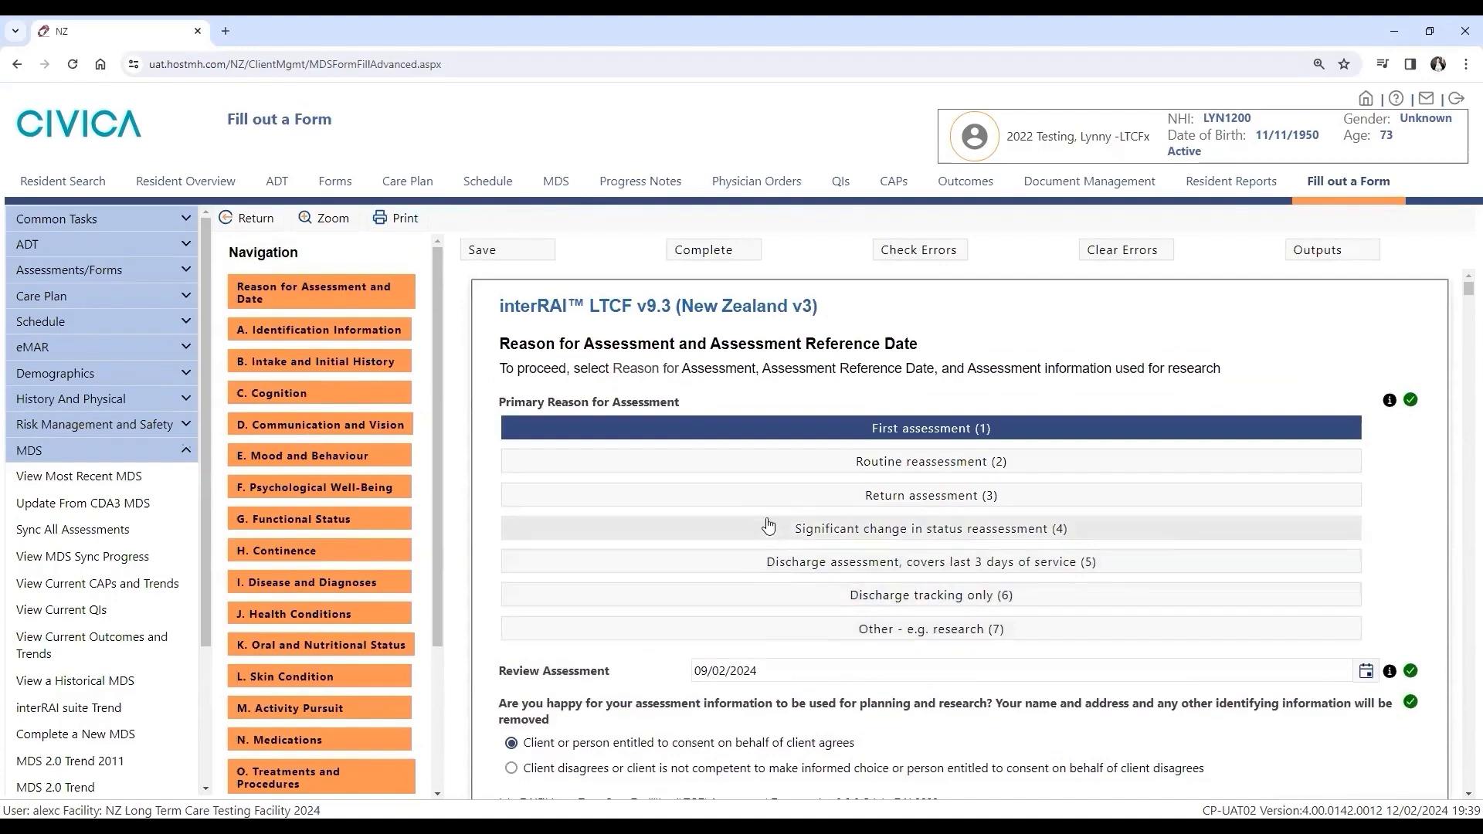
Step: Read through the assessment form from Section A Identification Information to the memory questions in Section C Cognition
scroll(761, 479, down, 4)
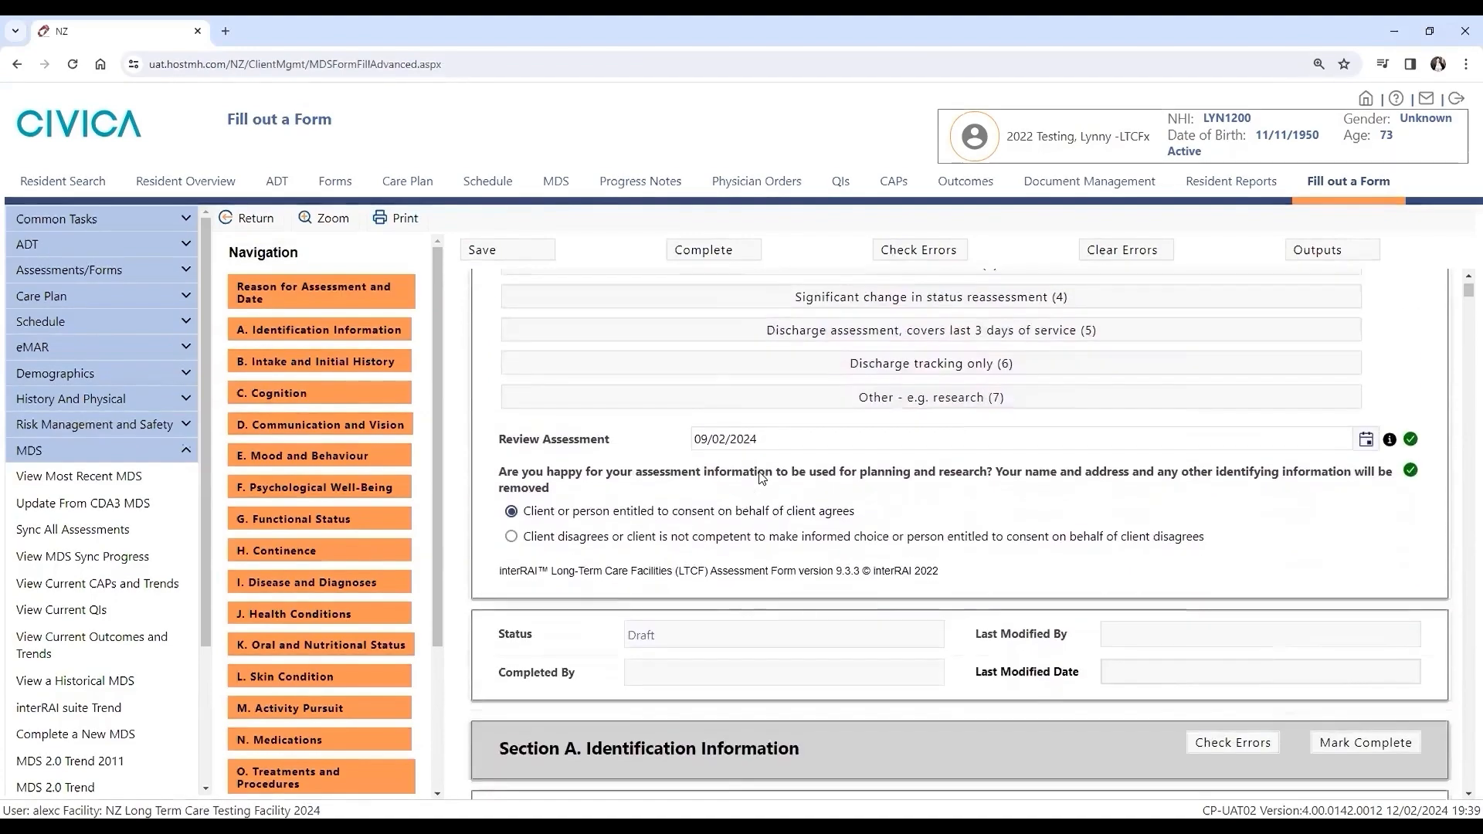
scroll(759, 476, down, 10)
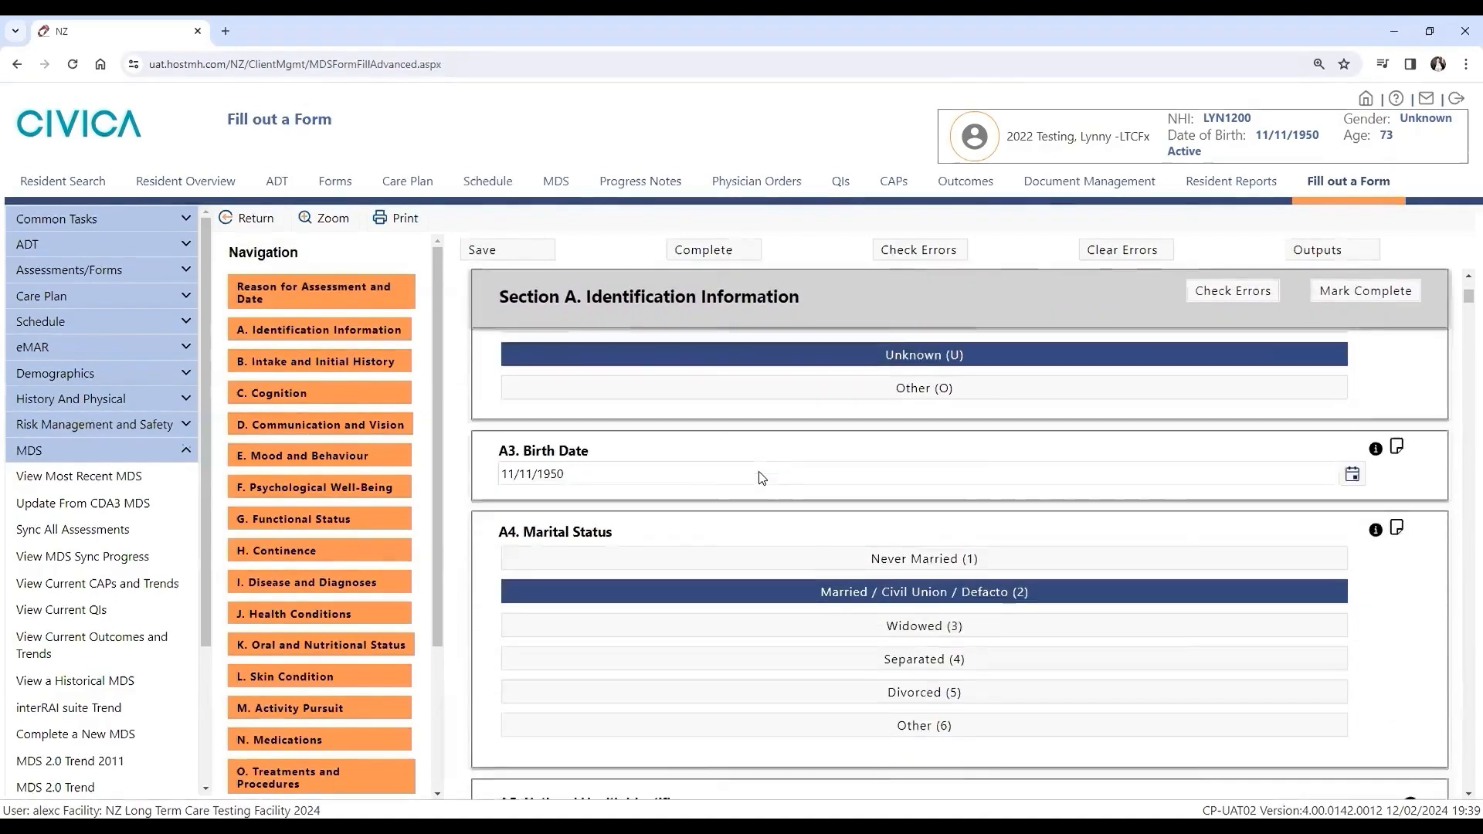
scroll(760, 478, down, 12)
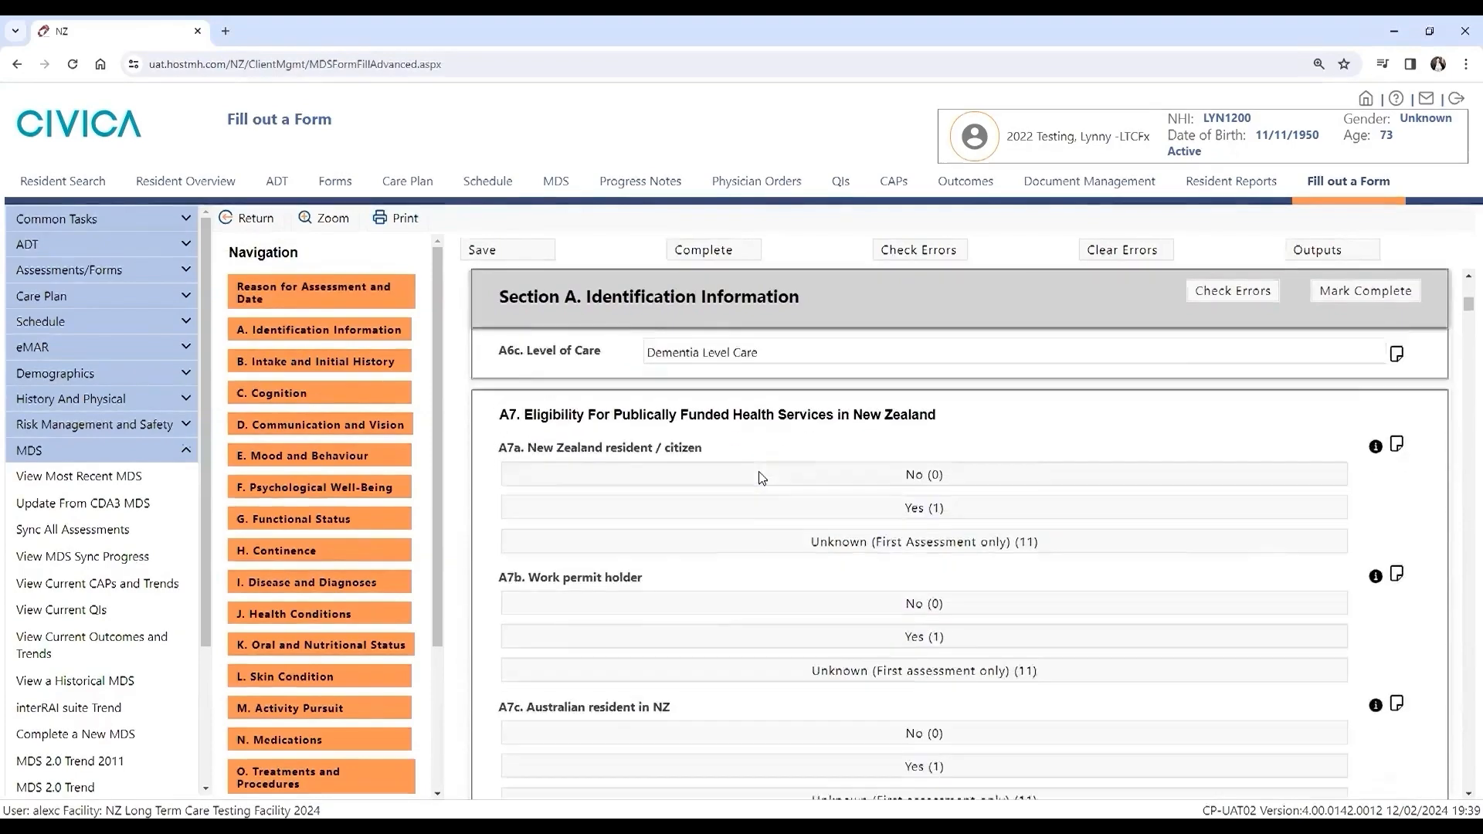
scroll(762, 478, down, 12)
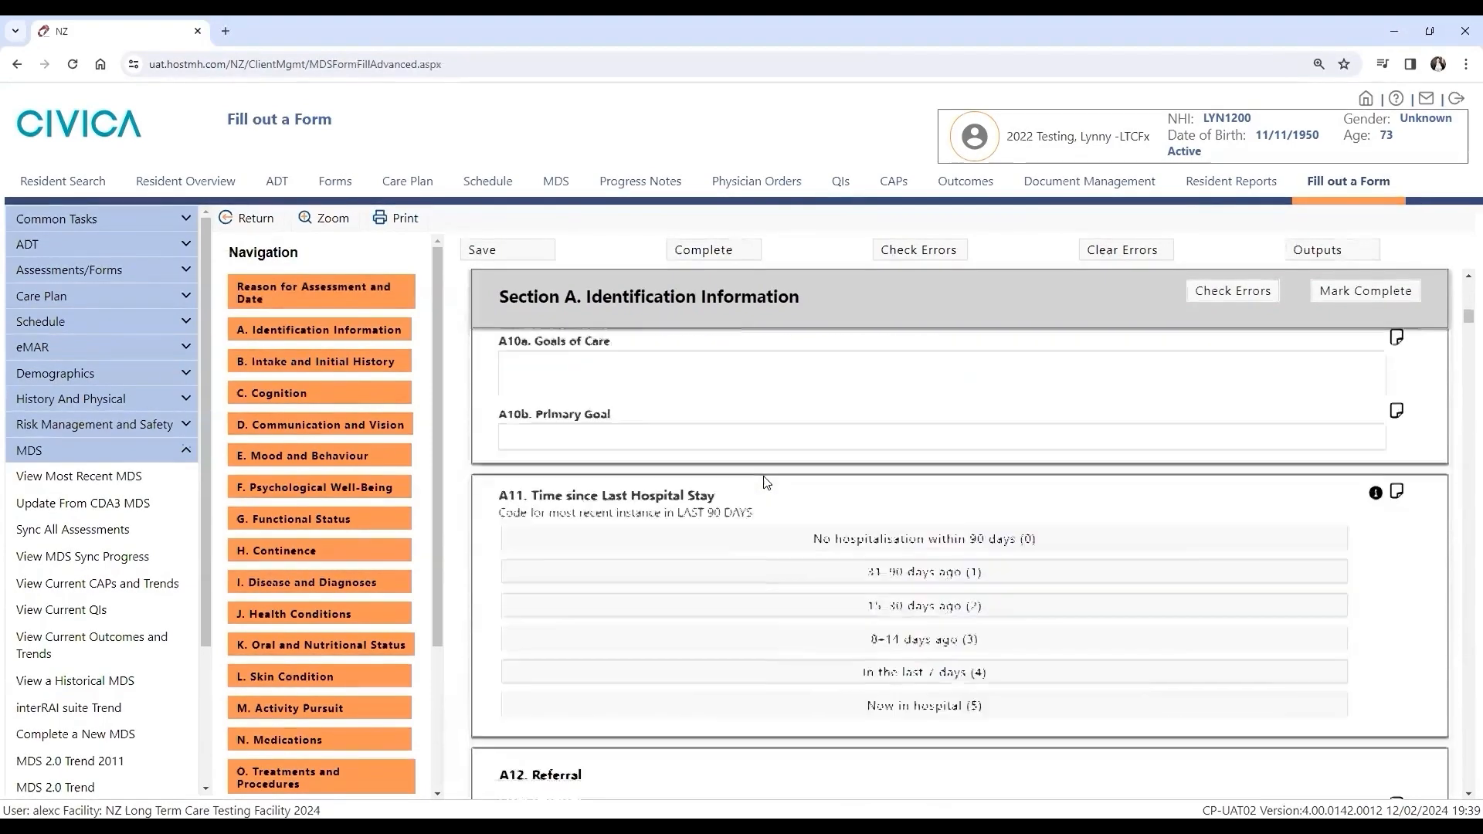
scroll(765, 482, down, 15)
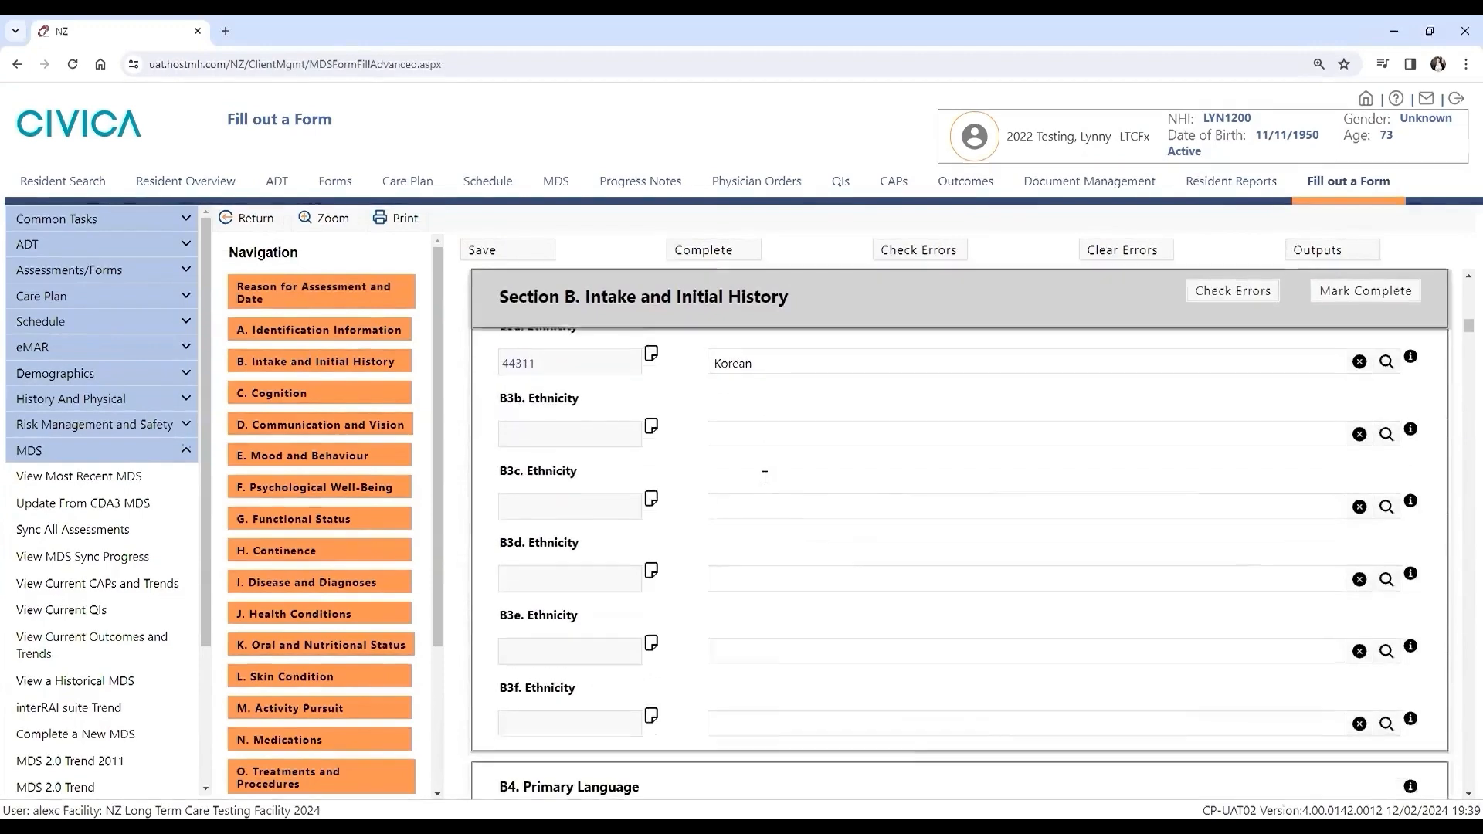
scroll(765, 480, down, 10)
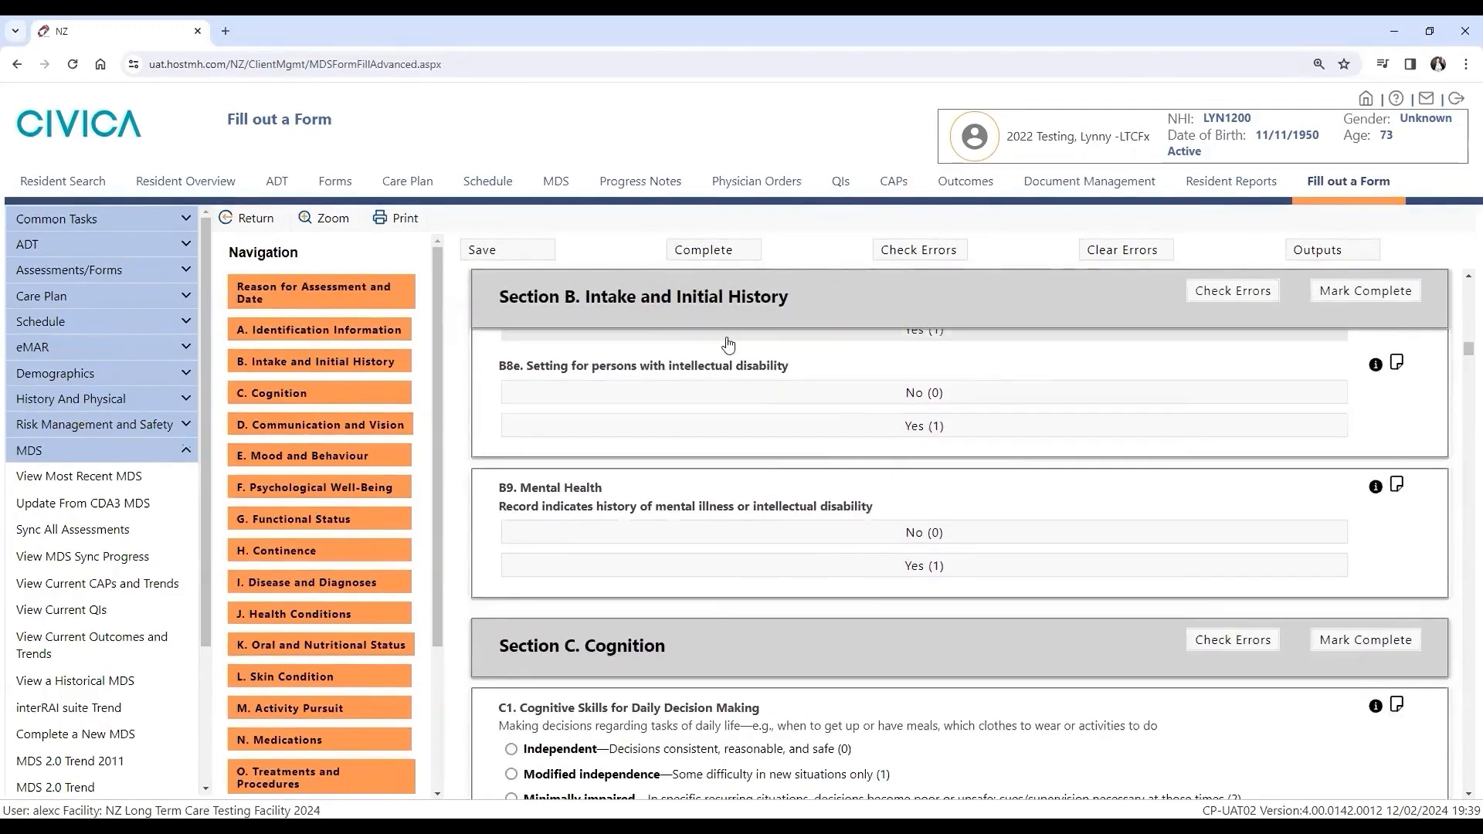
scroll(727, 345, down, 6)
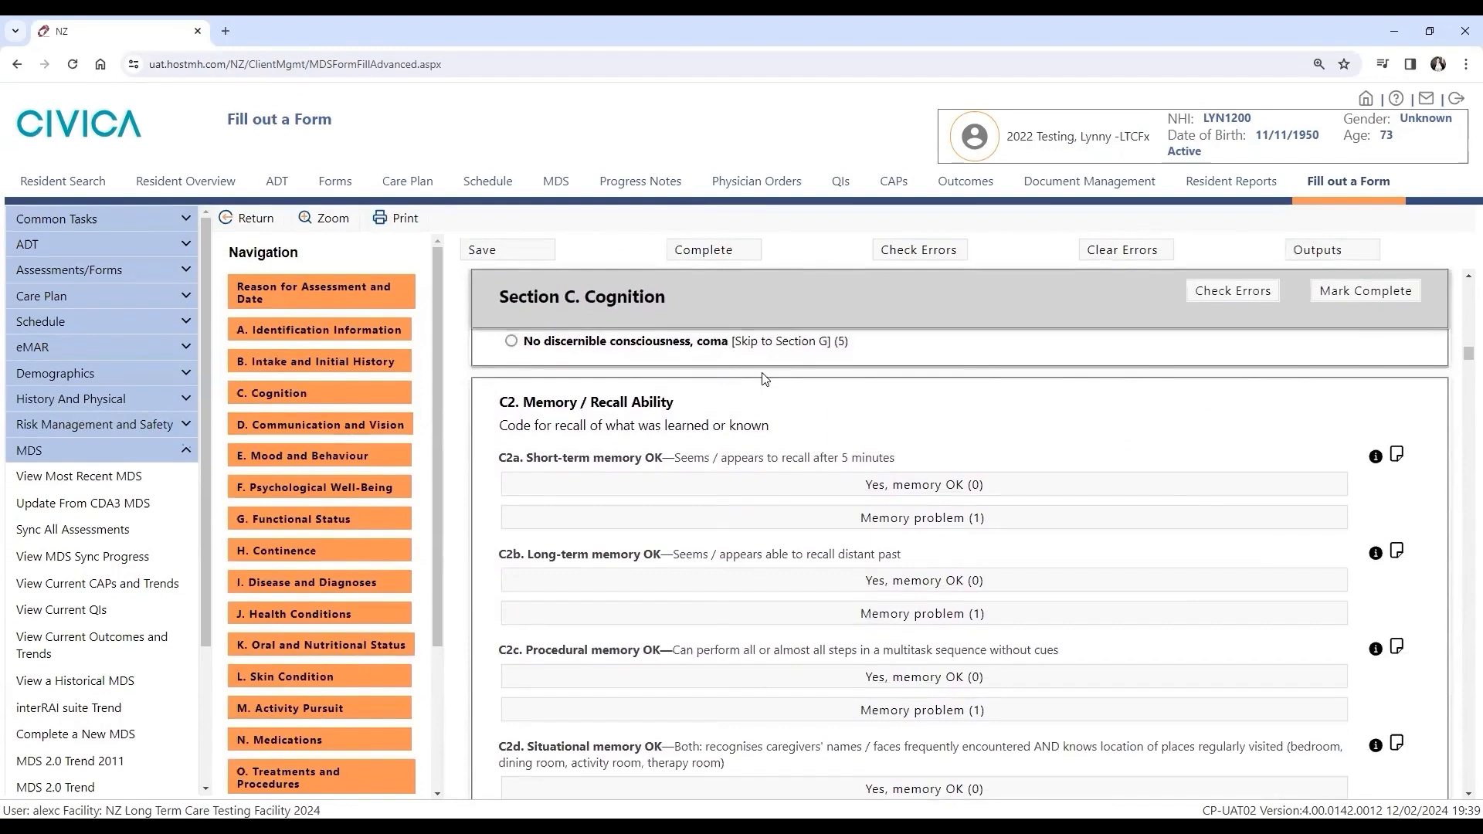
scroll(762, 375, down, 3)
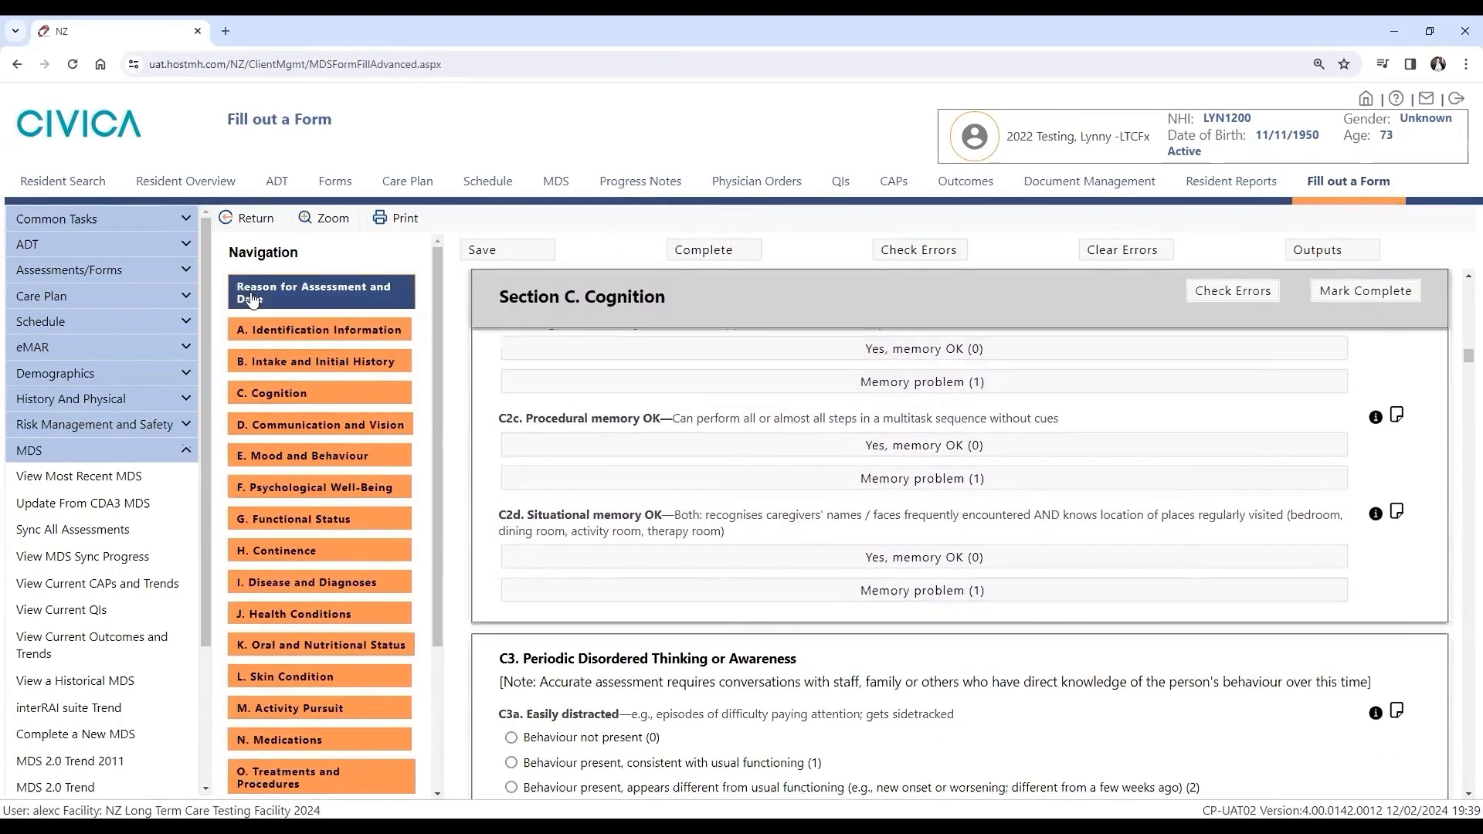
Step: View the Disease and Diagnoses, Communication and Vision, Skin Condition and Cognition sections one after another
click(296, 590)
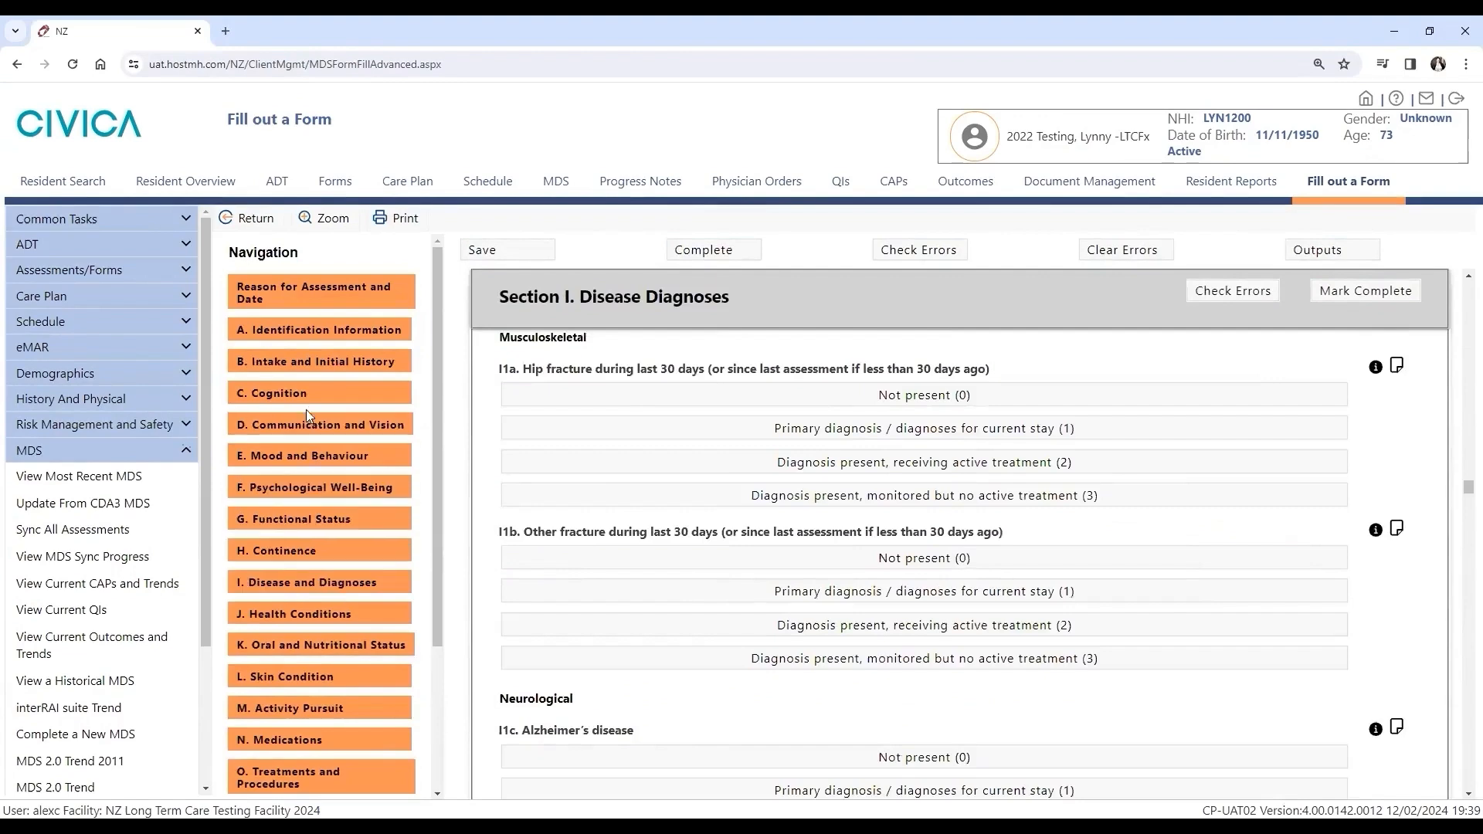
click(305, 432)
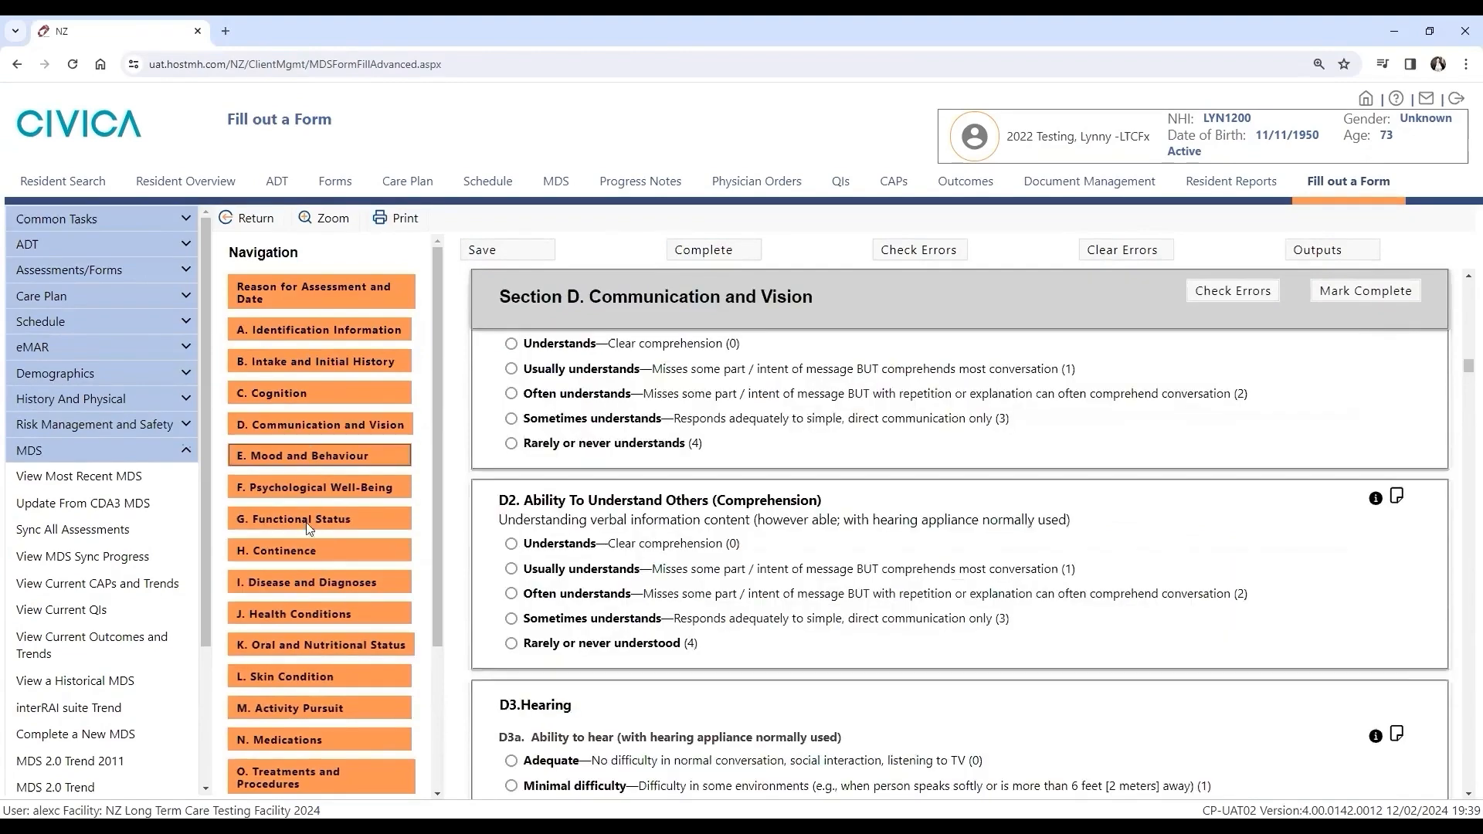
click(292, 677)
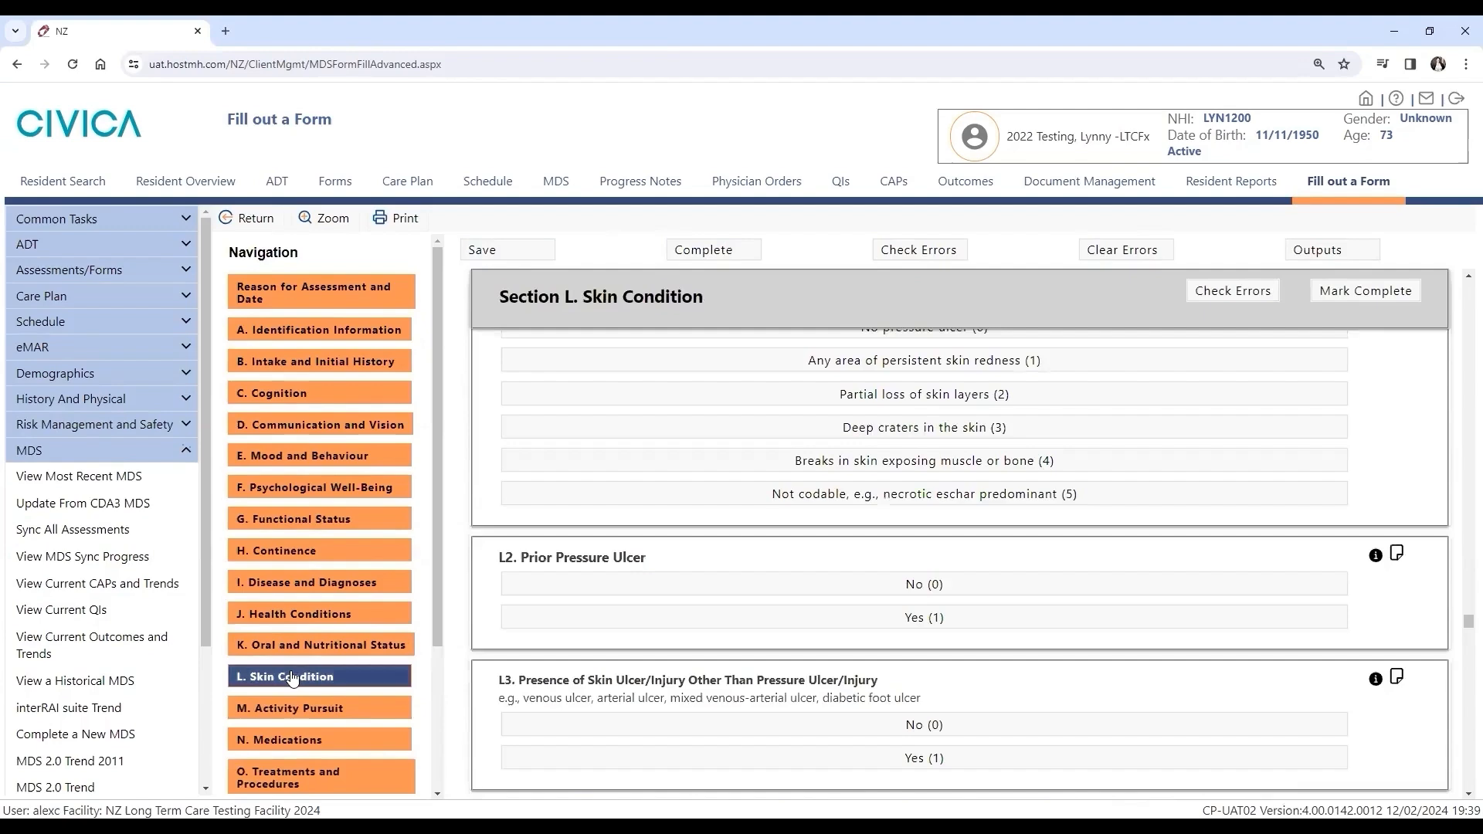
click(279, 392)
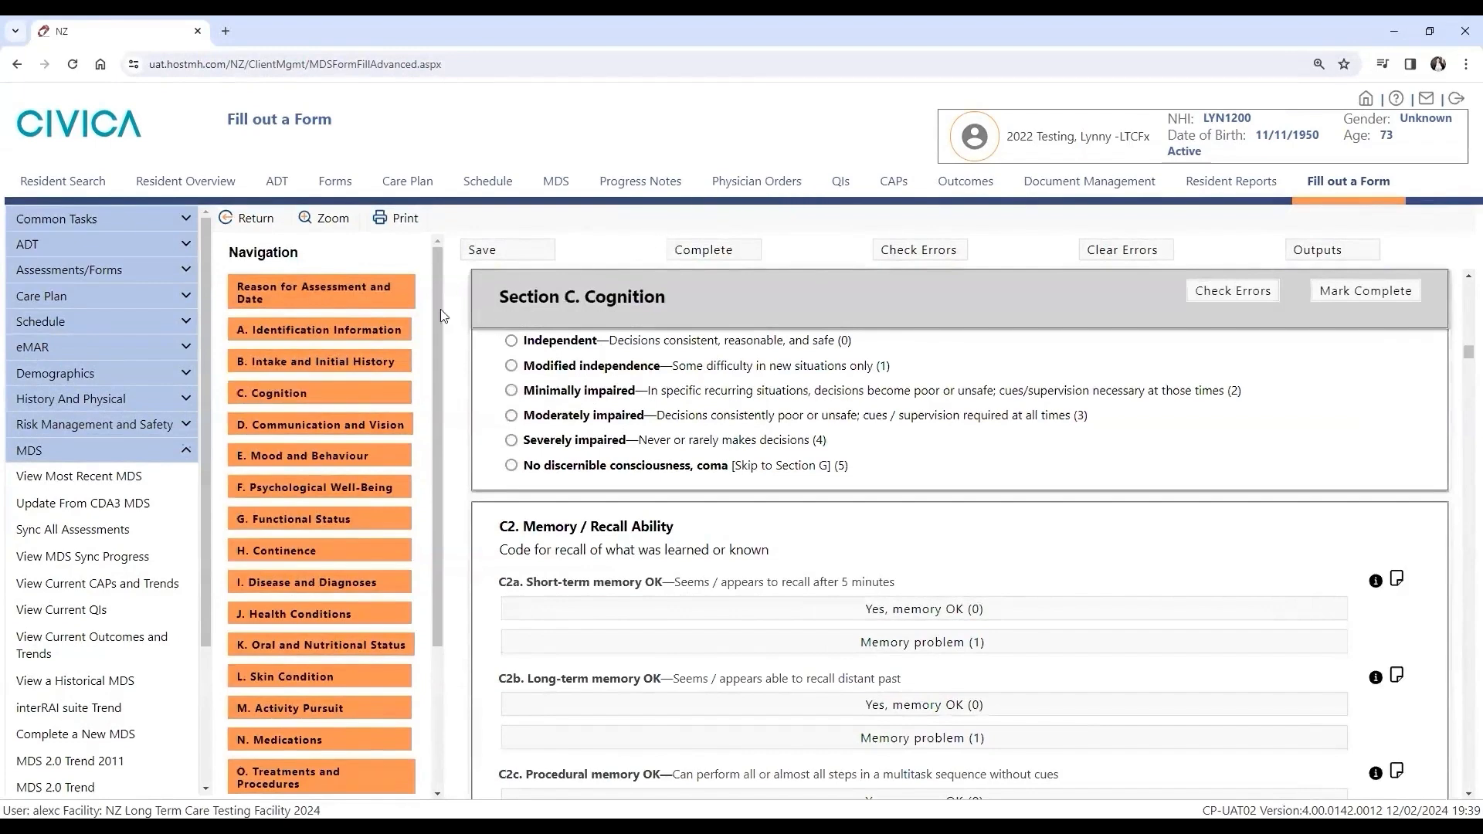
Step: In Section H Continence, set Bowel Continence to Continent and Ostomy to No (0), and mark the section complete
click(283, 552)
scroll(538, 596, down, 2)
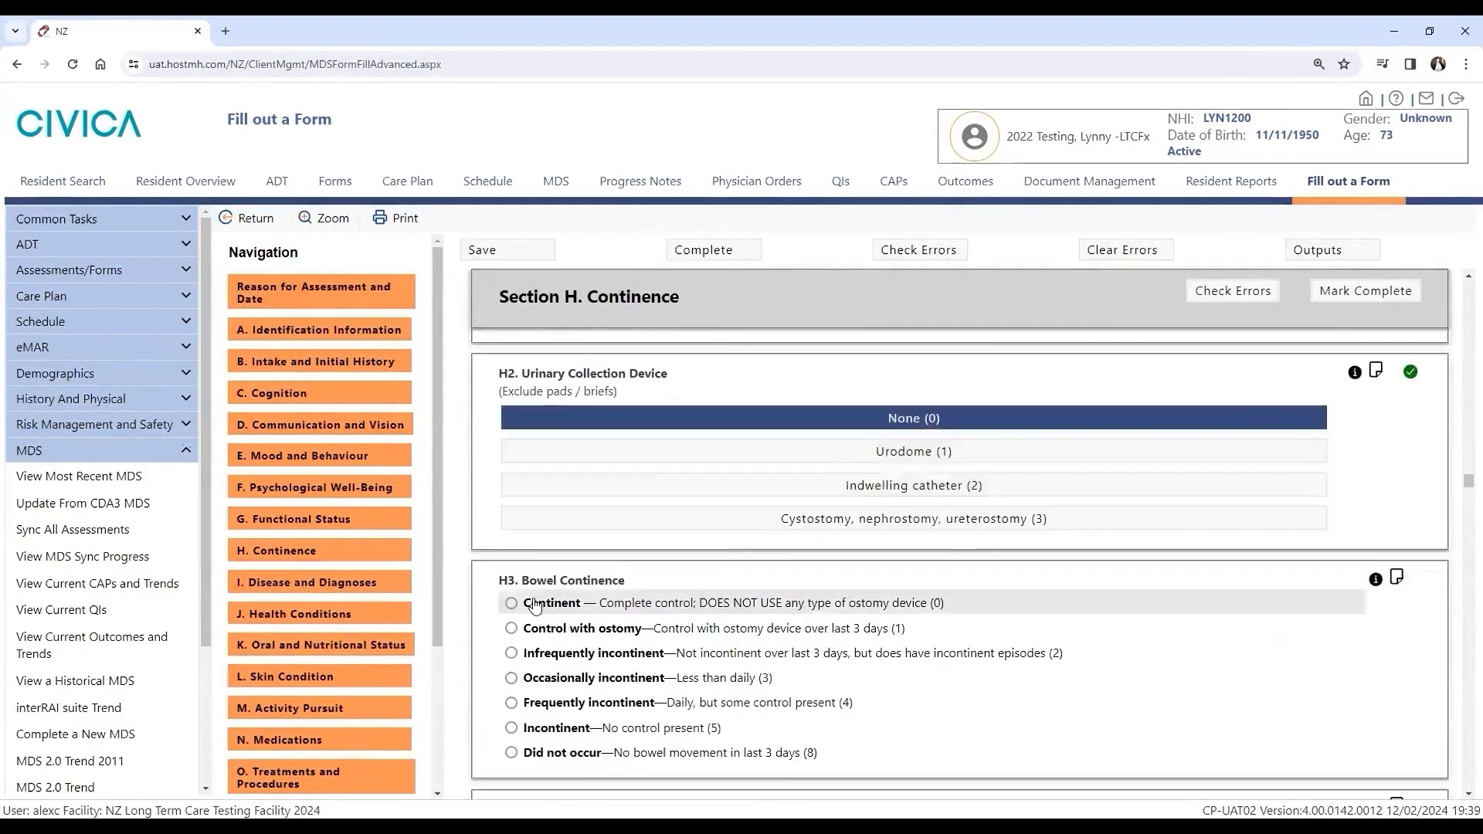
click(539, 603)
click(606, 605)
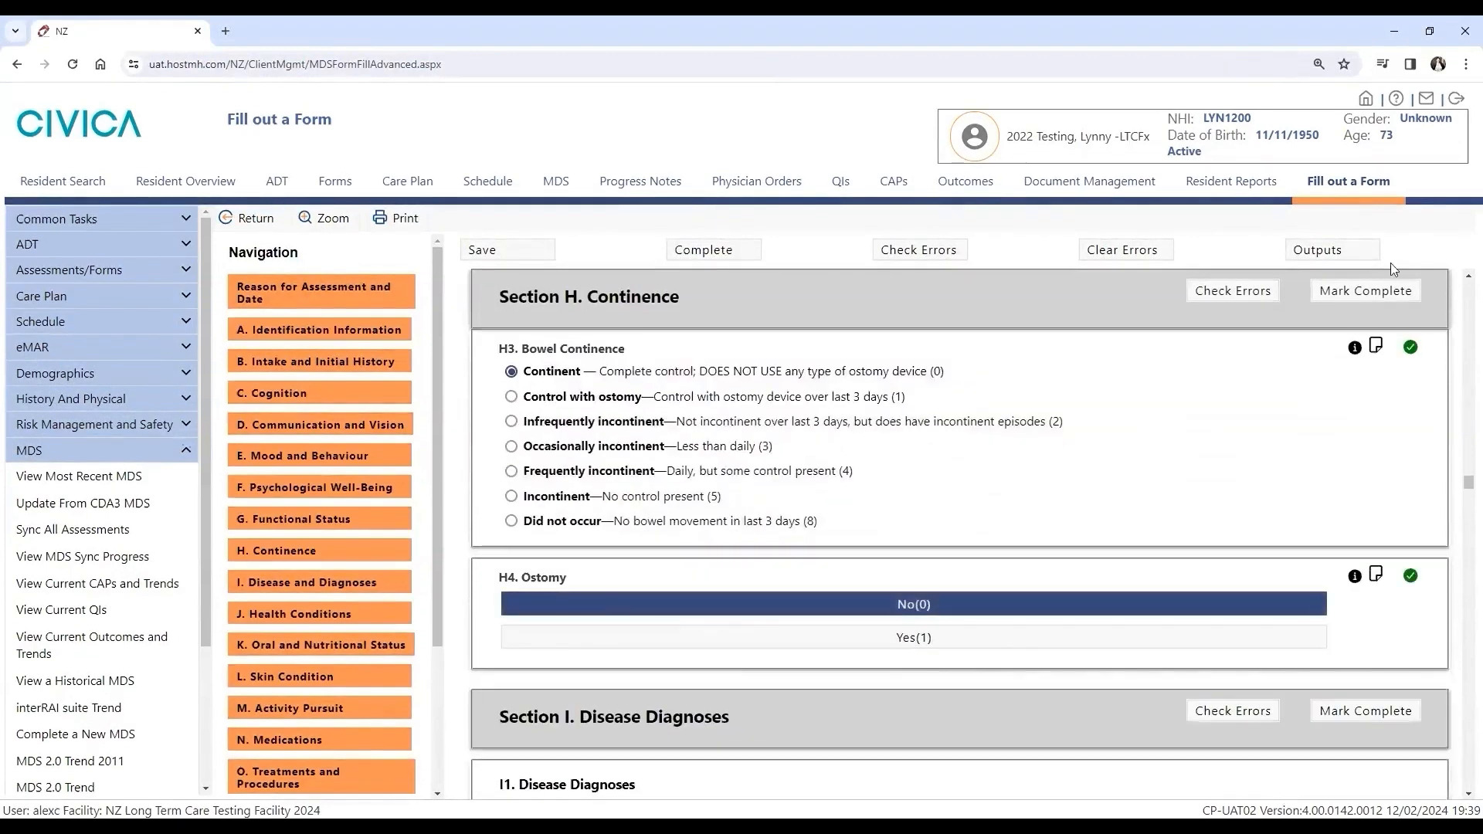
click(1347, 292)
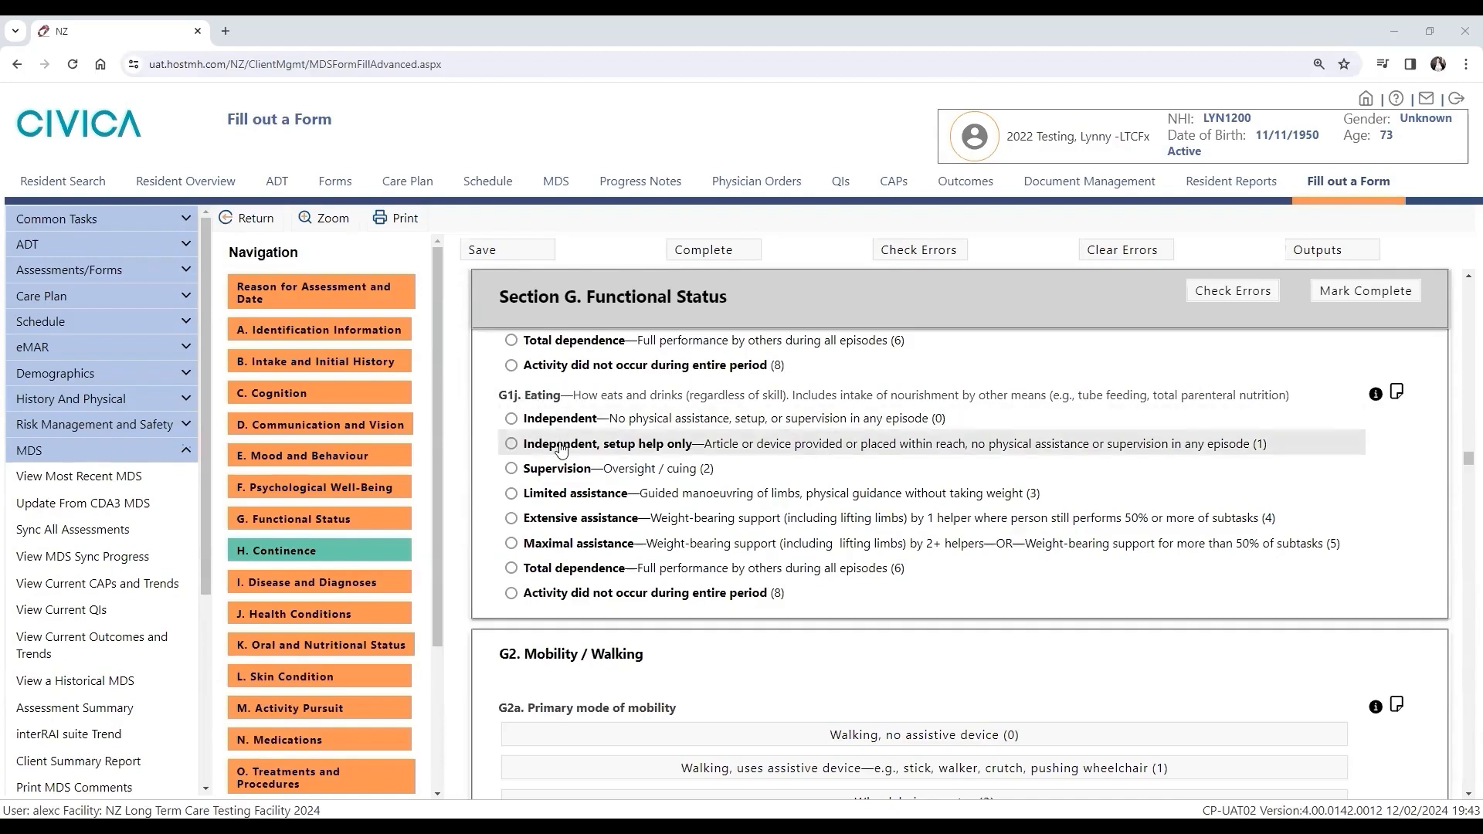
Step: In Section G Functional Status, code G1j Eating as Extensive assistance (4)
click(561, 494)
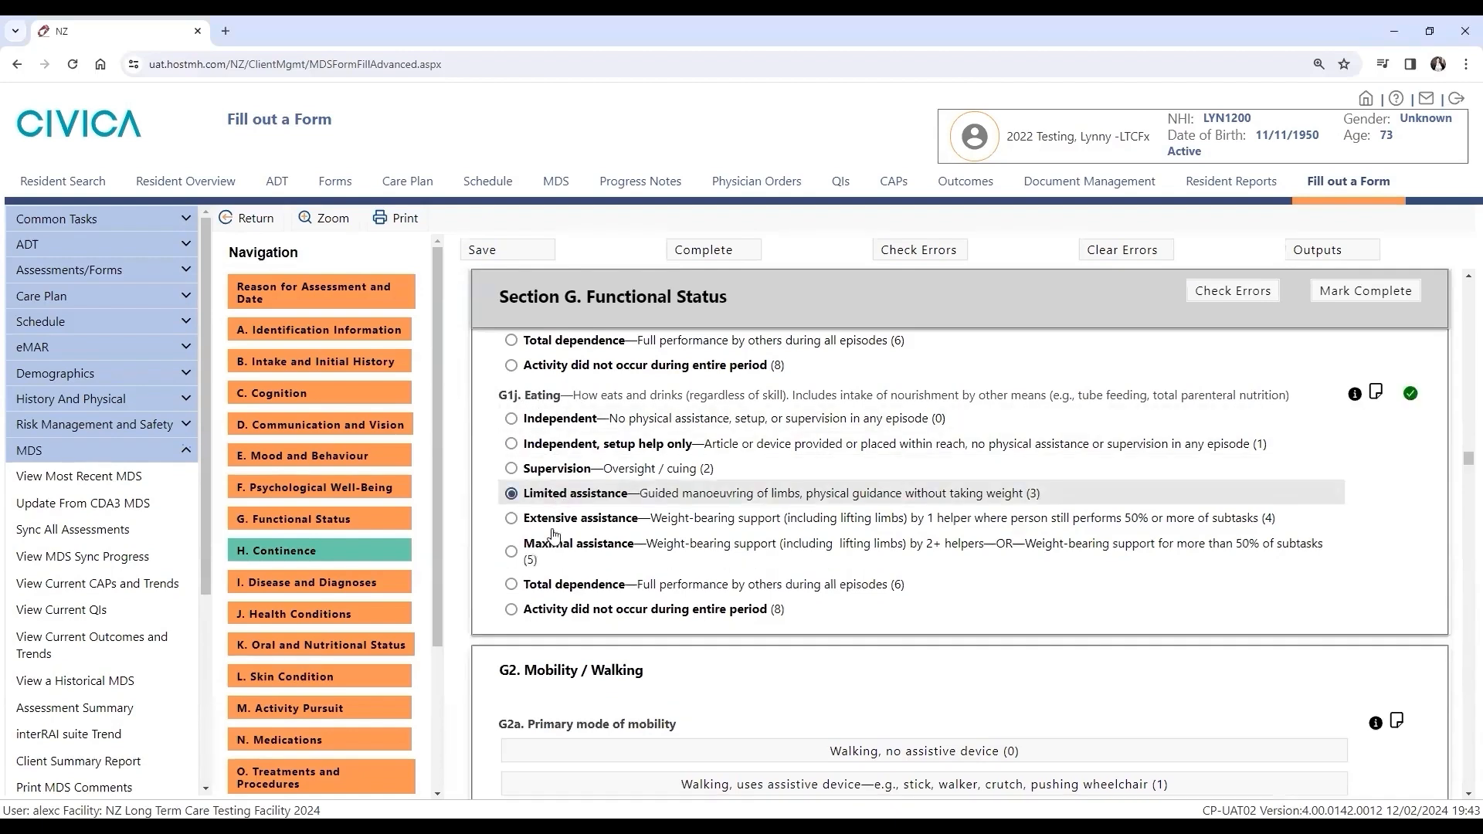
click(551, 593)
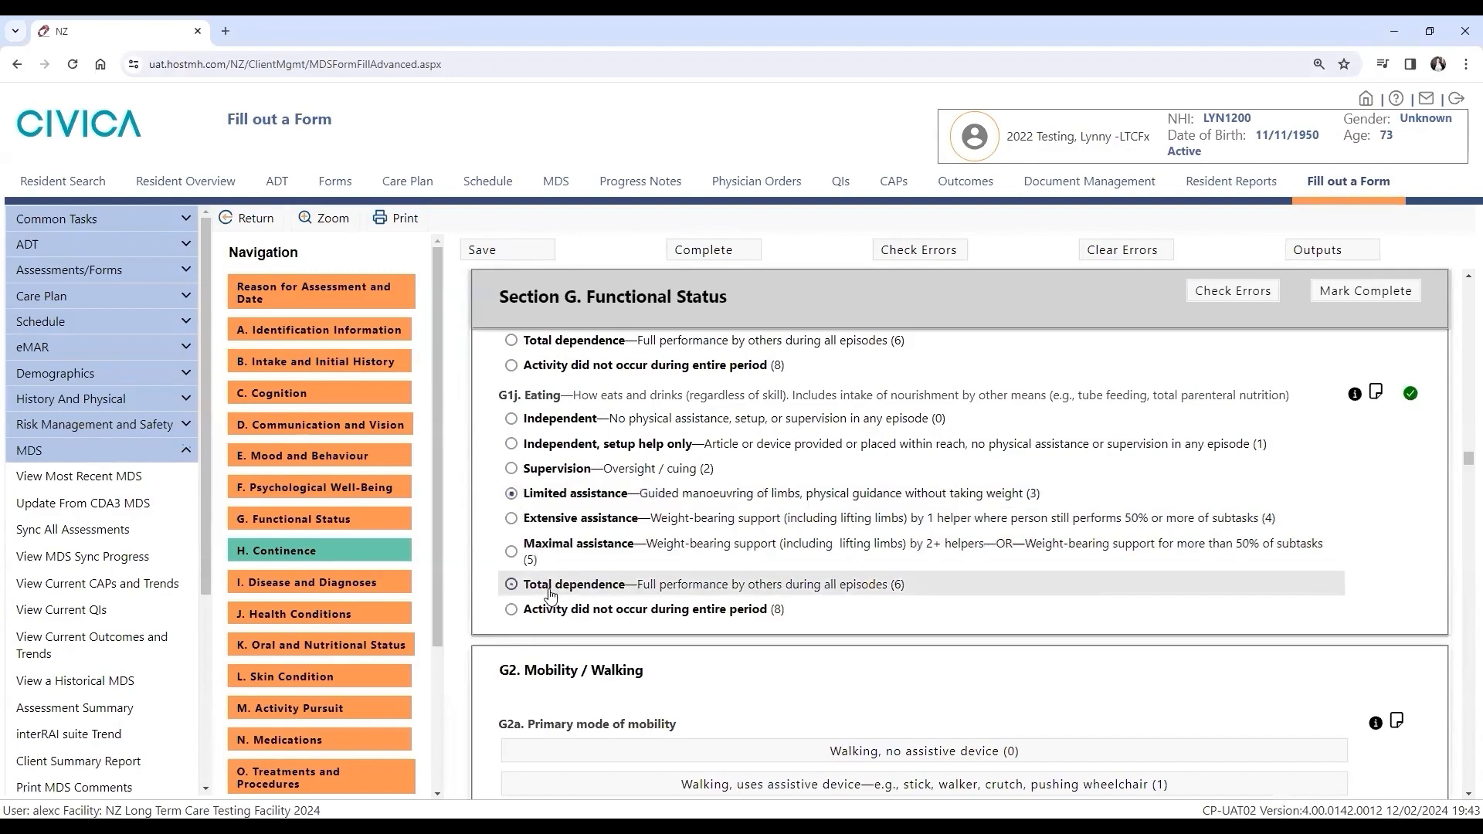
click(558, 524)
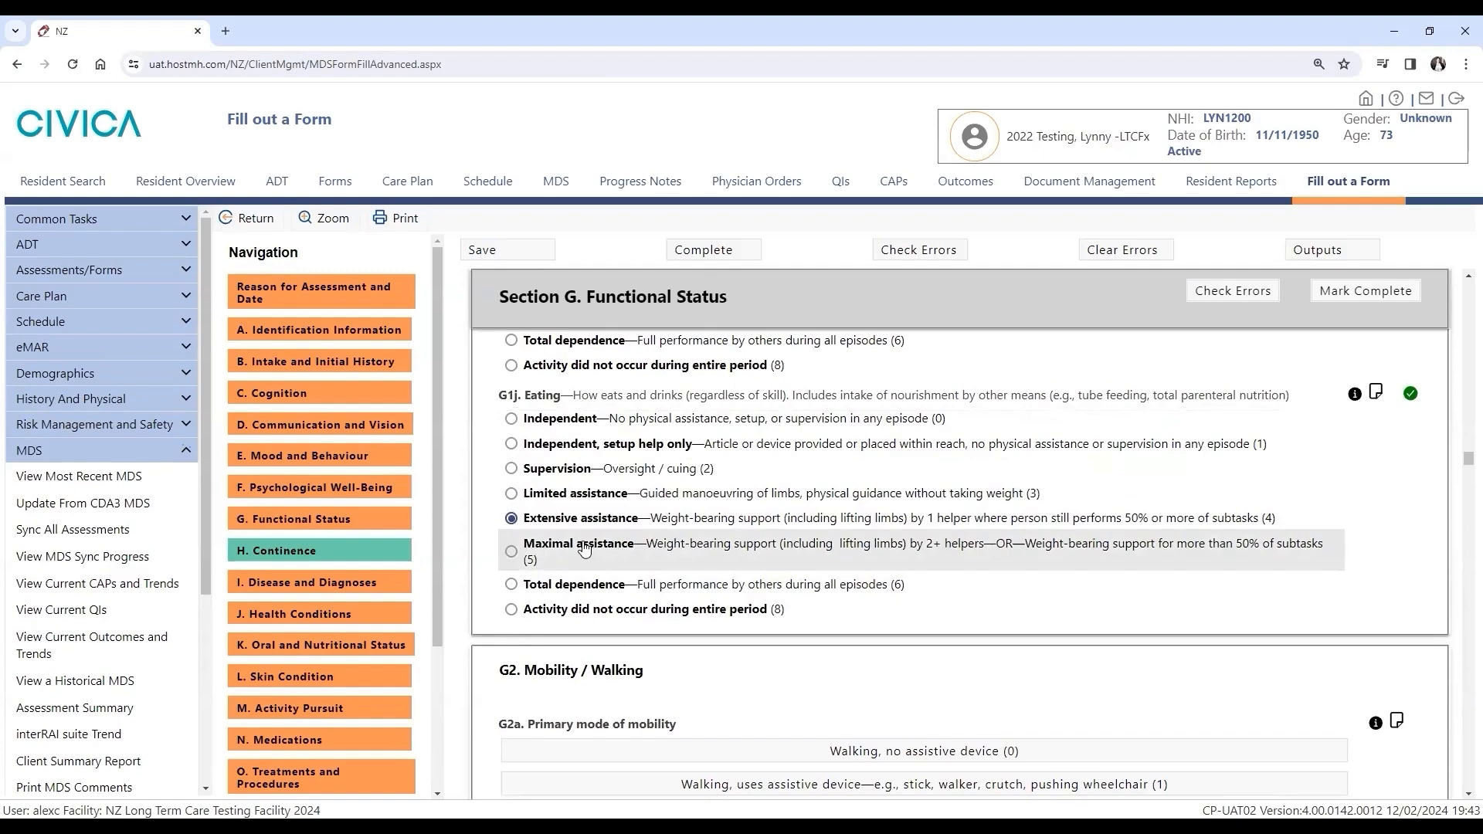
Step: Set G2a Primary mode of mobility to Walking, uses assistive device (1)
scroll(584, 547, down, 1)
scroll(585, 547, down, 2)
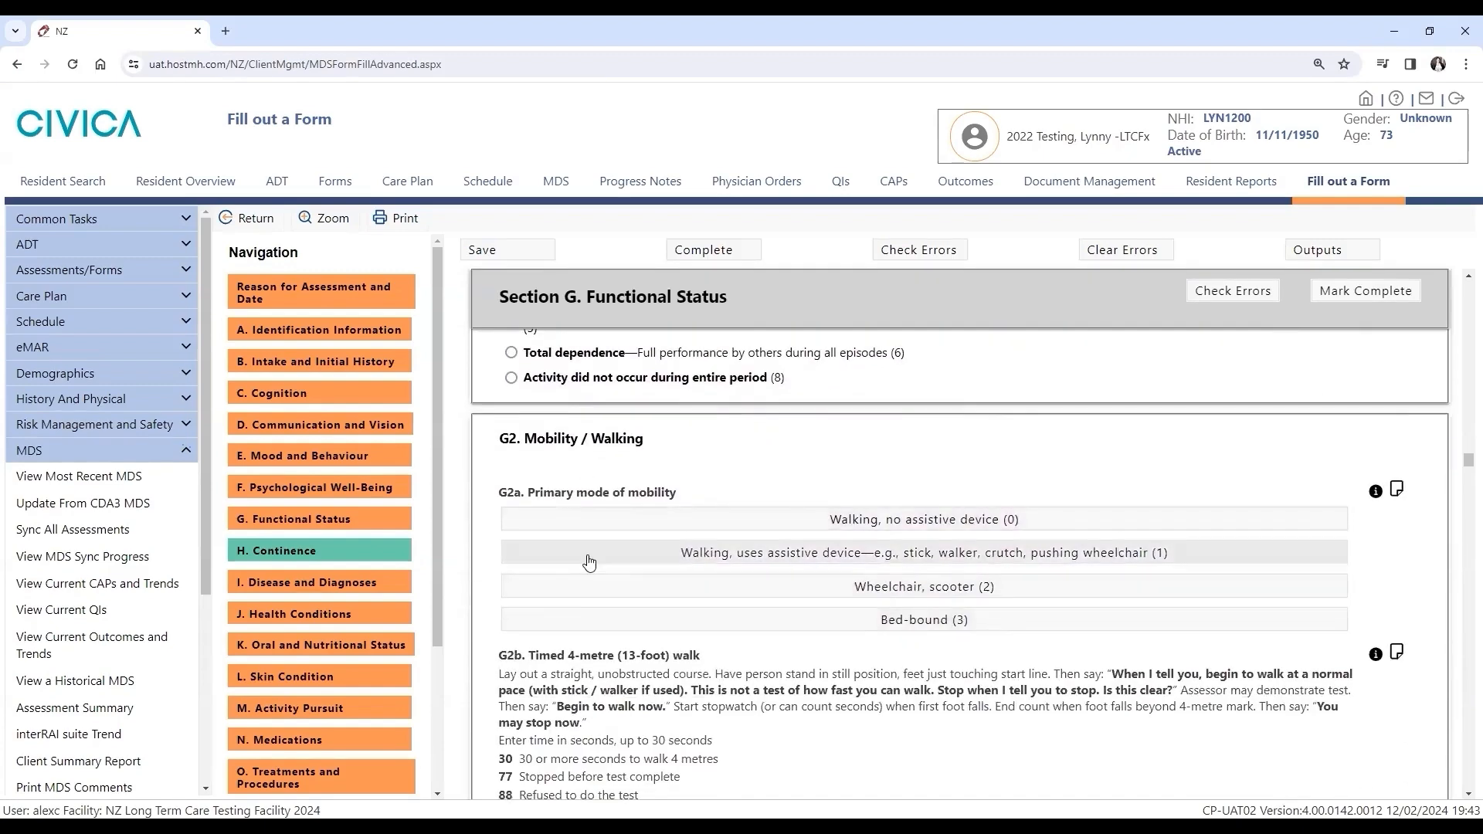
click(589, 553)
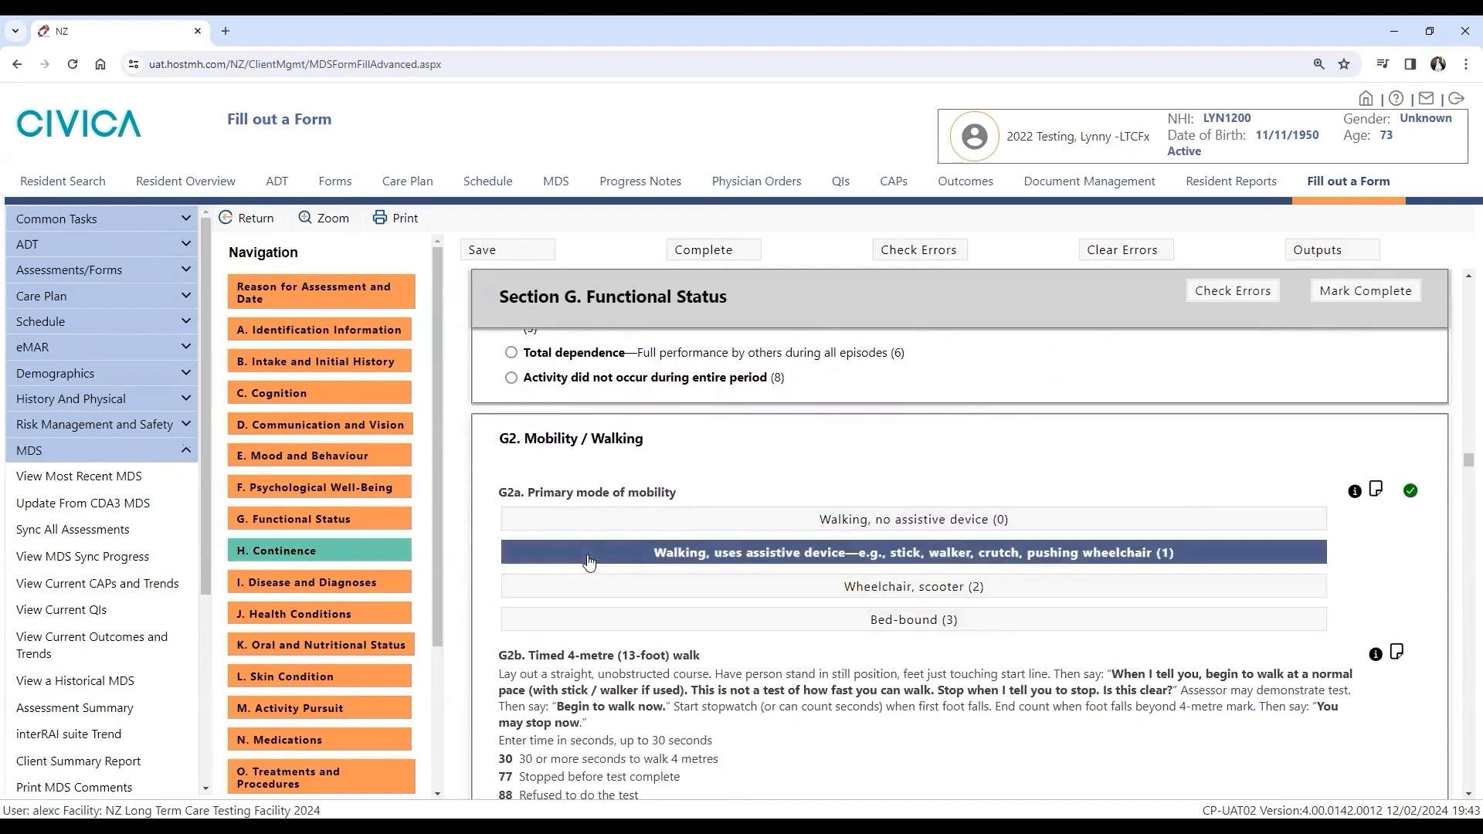
Step: Enter 10 seconds for G2b Timed 4-metre walk in Section G Functional Status
scroll(589, 561, down, 1)
scroll(589, 562, down, 1)
scroll(587, 554, down, 1)
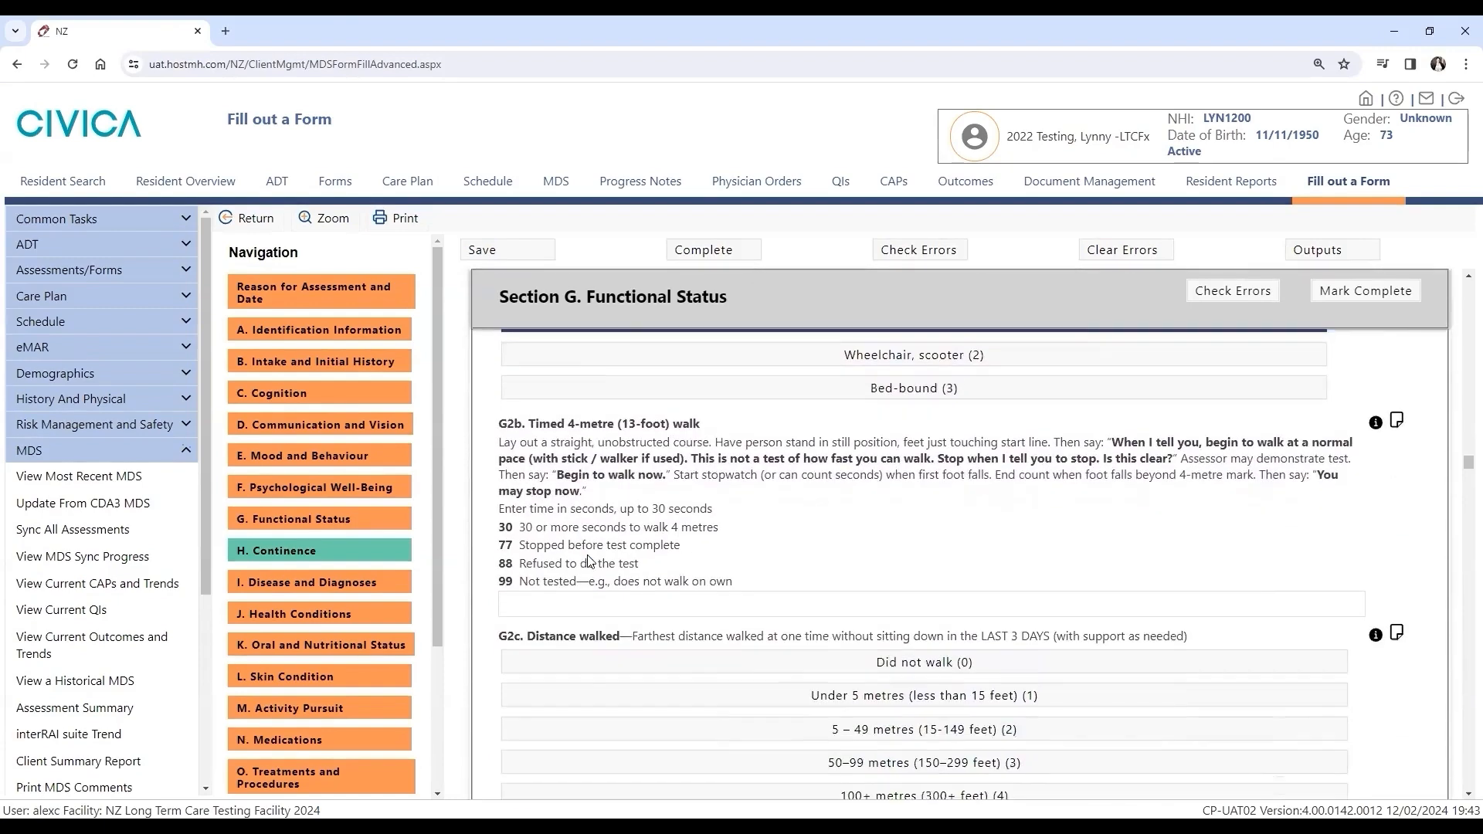
click(522, 601)
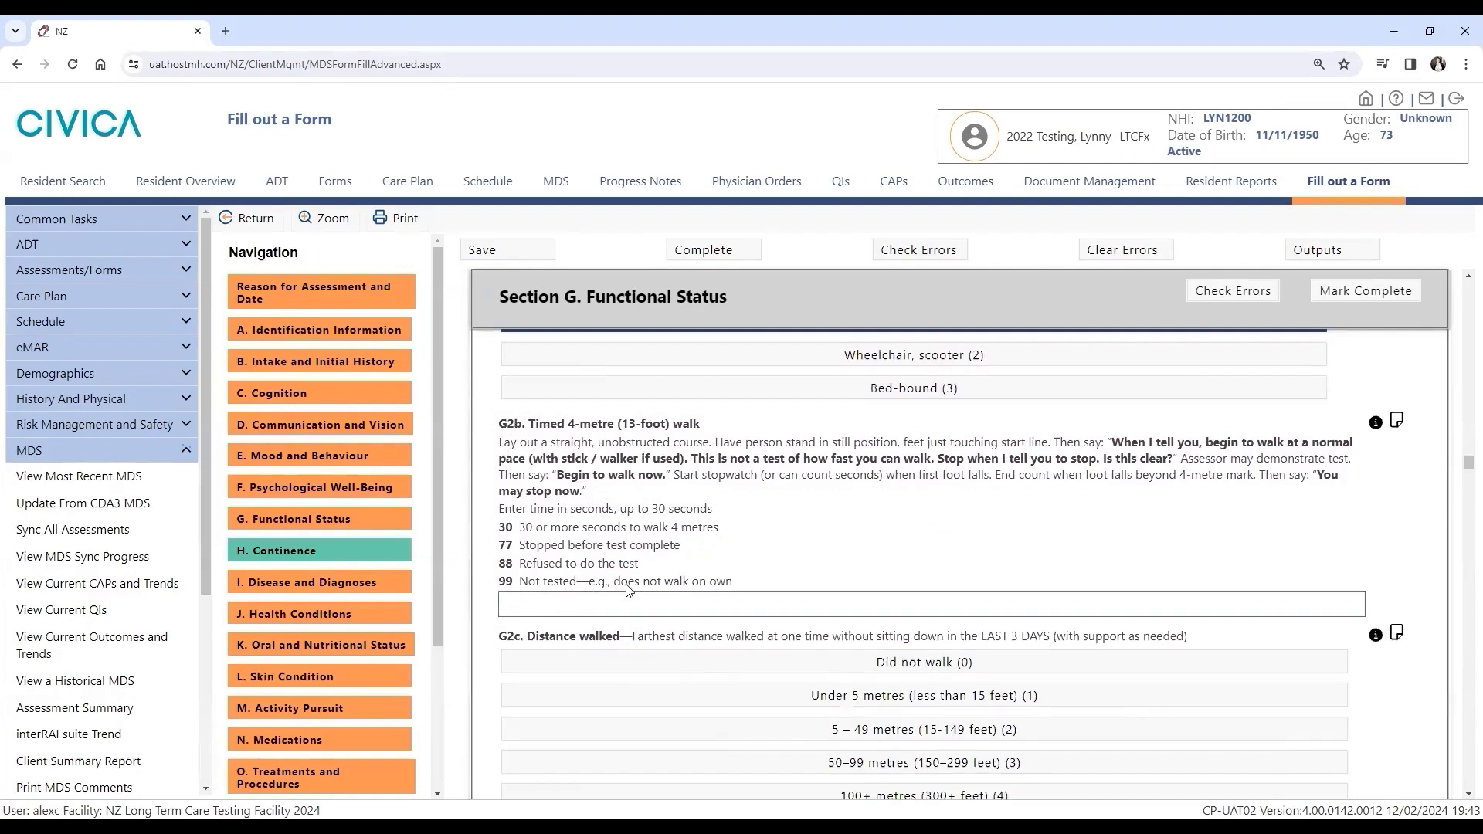
text(10)
Step: Read the coding guidance for G1j Eating, from intent and definitions through to the process notes, and close it
scroll(747, 547, up, 4)
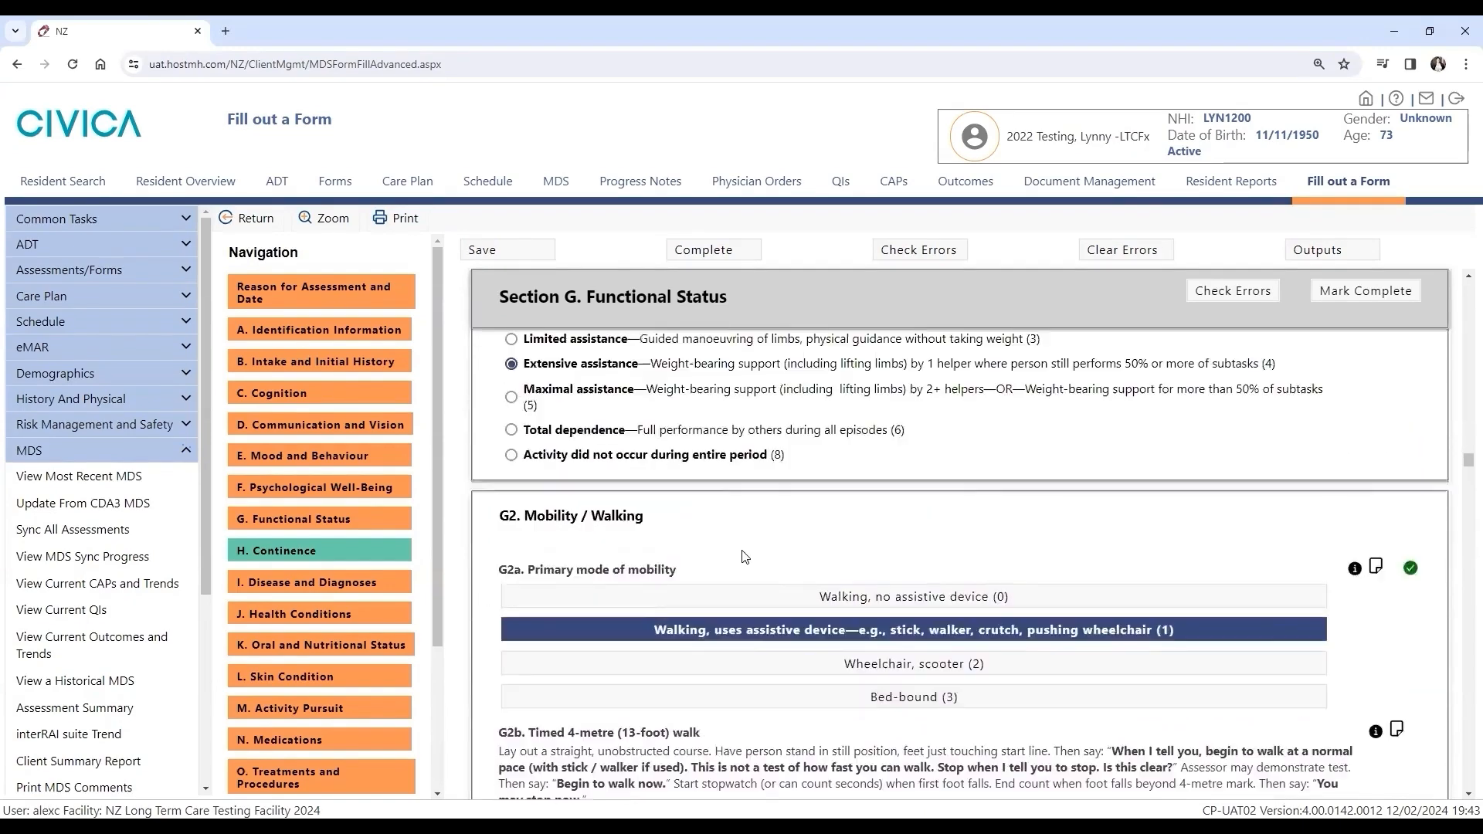
scroll(743, 557, up, 2)
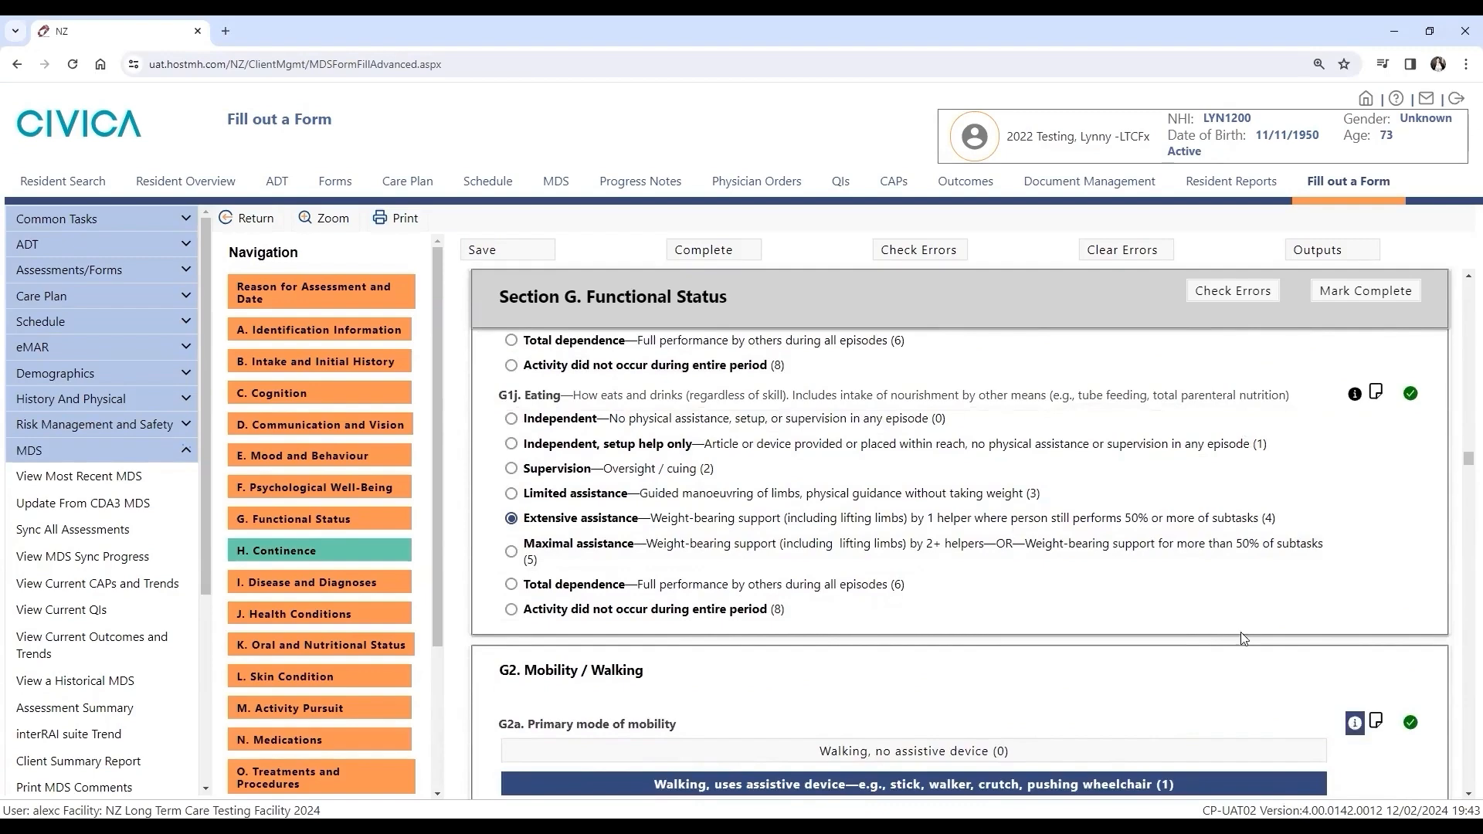
click(1355, 397)
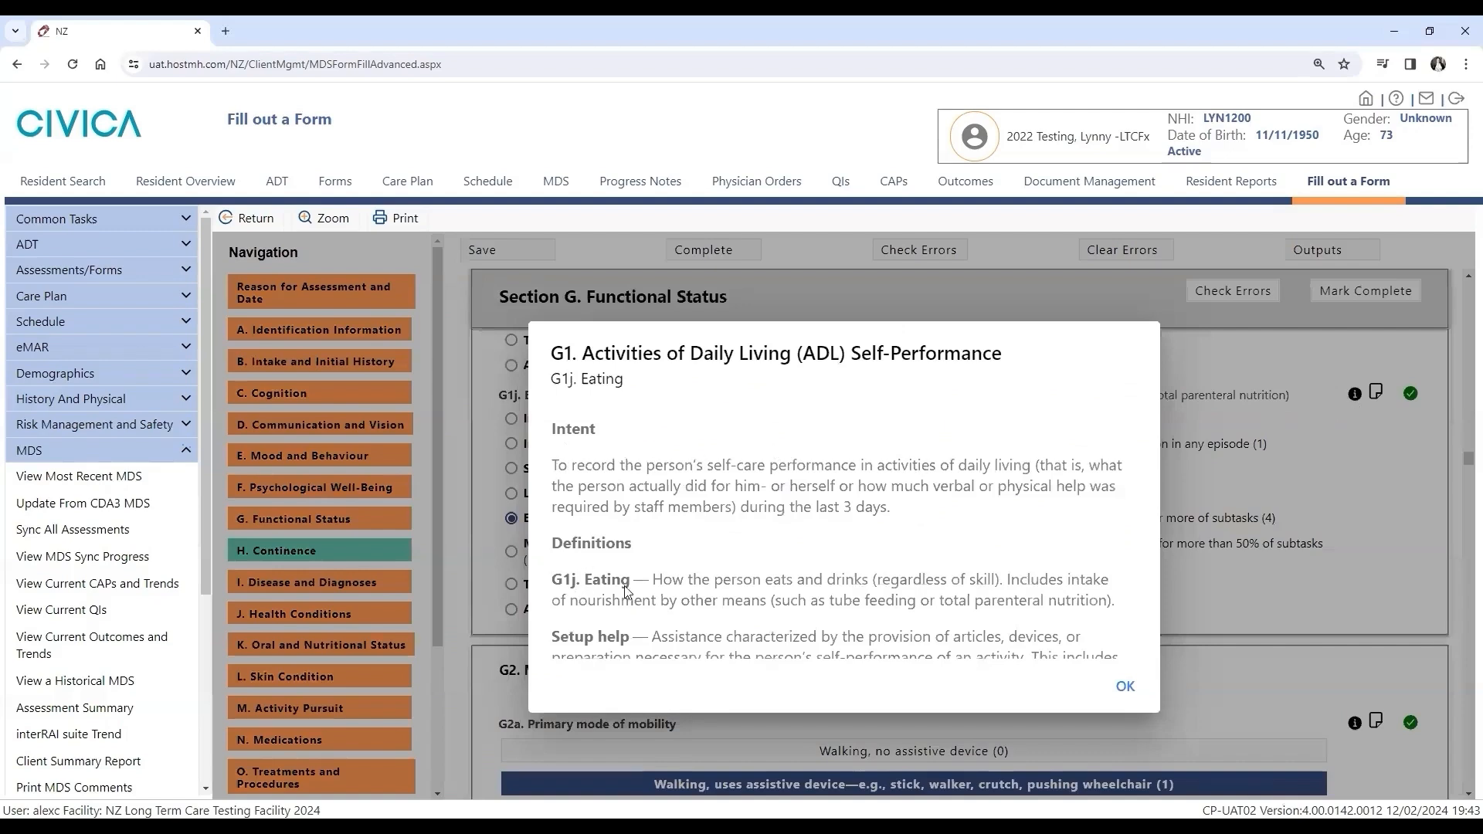
scroll(793, 544, down, 4)
scroll(793, 528, down, 4)
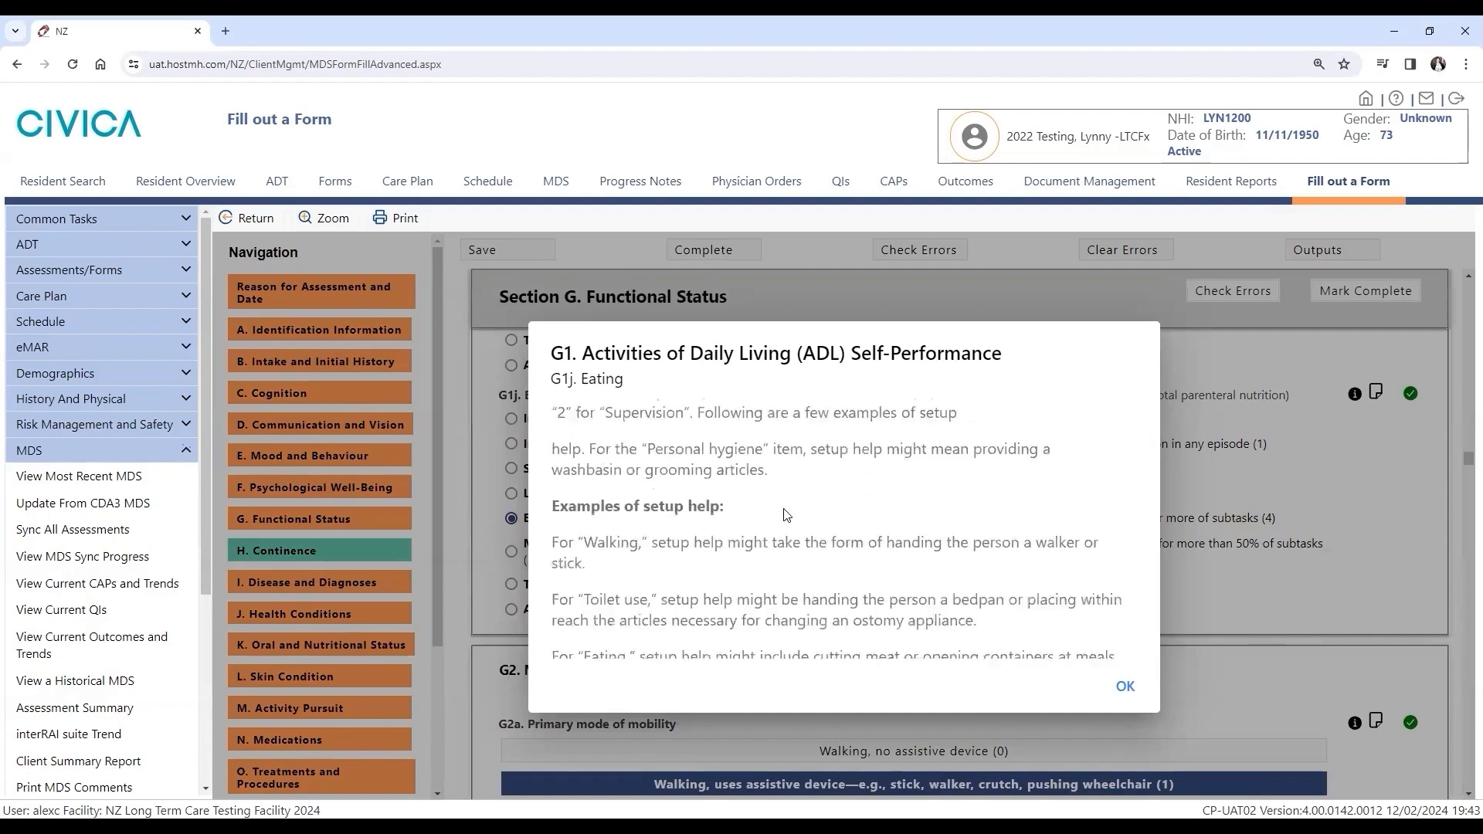
scroll(786, 510, down, 2)
scroll(786, 510, down, 3)
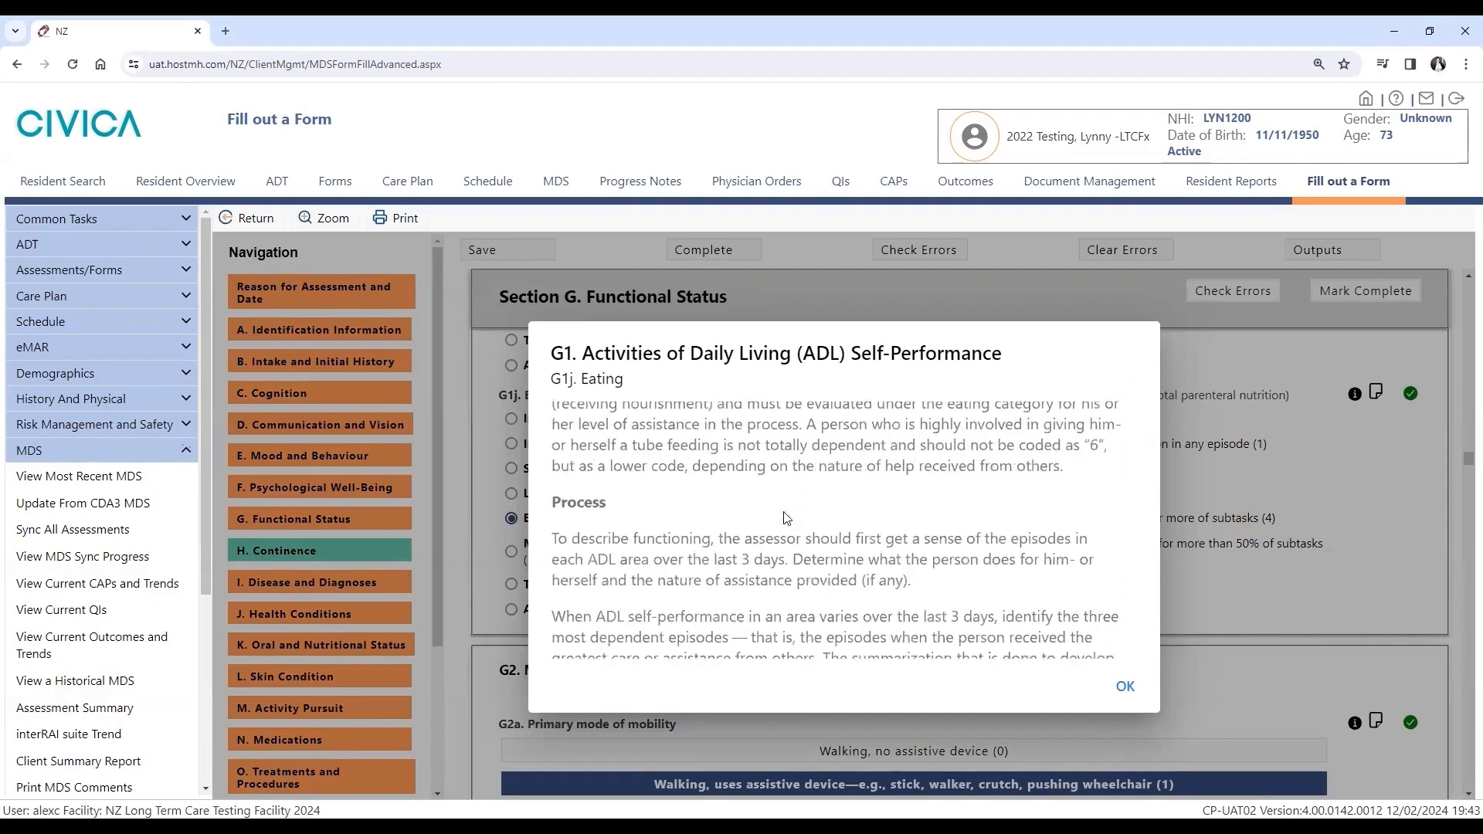
scroll(789, 506, down, 4)
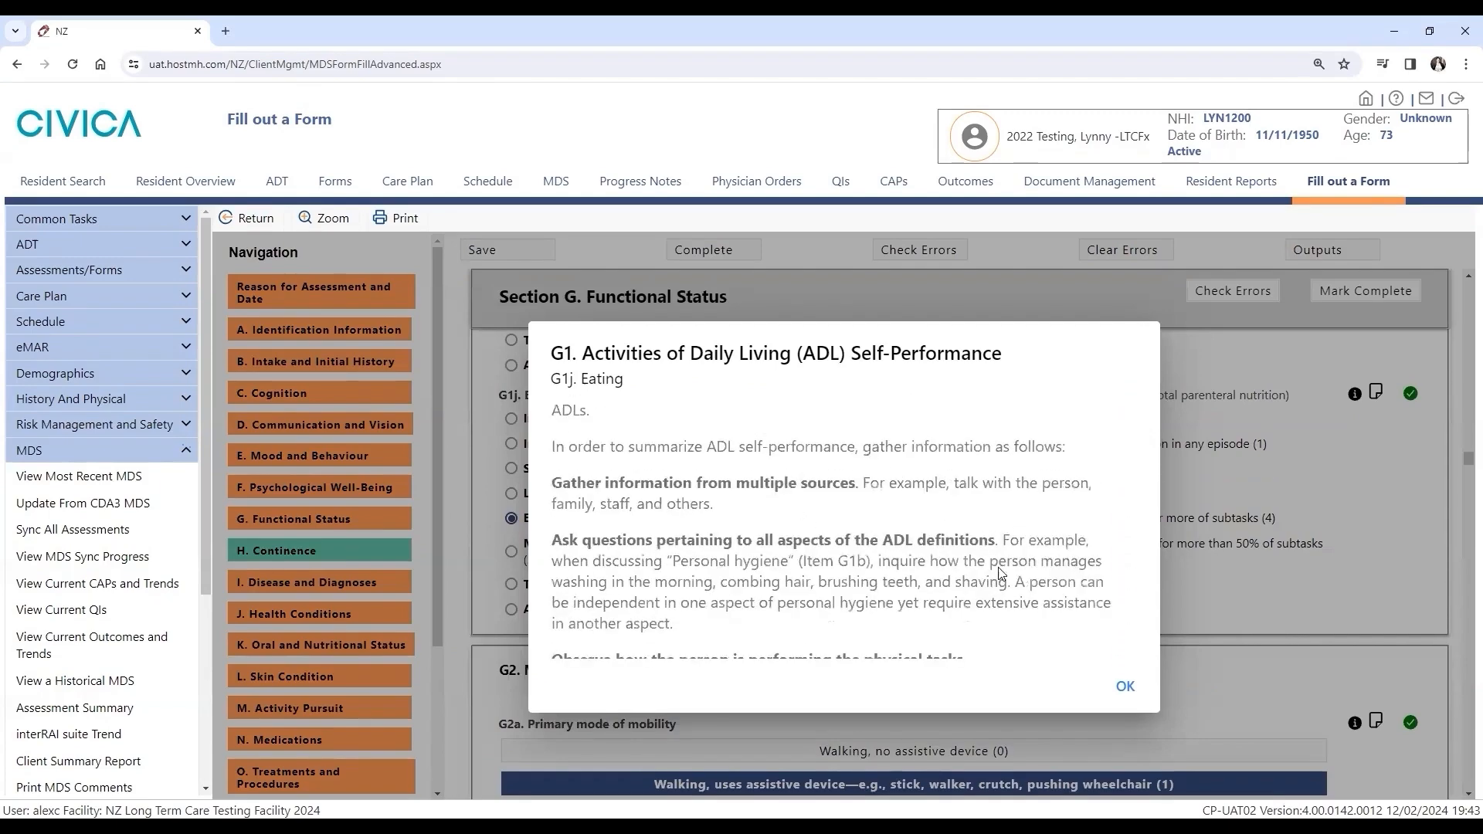
click(1126, 687)
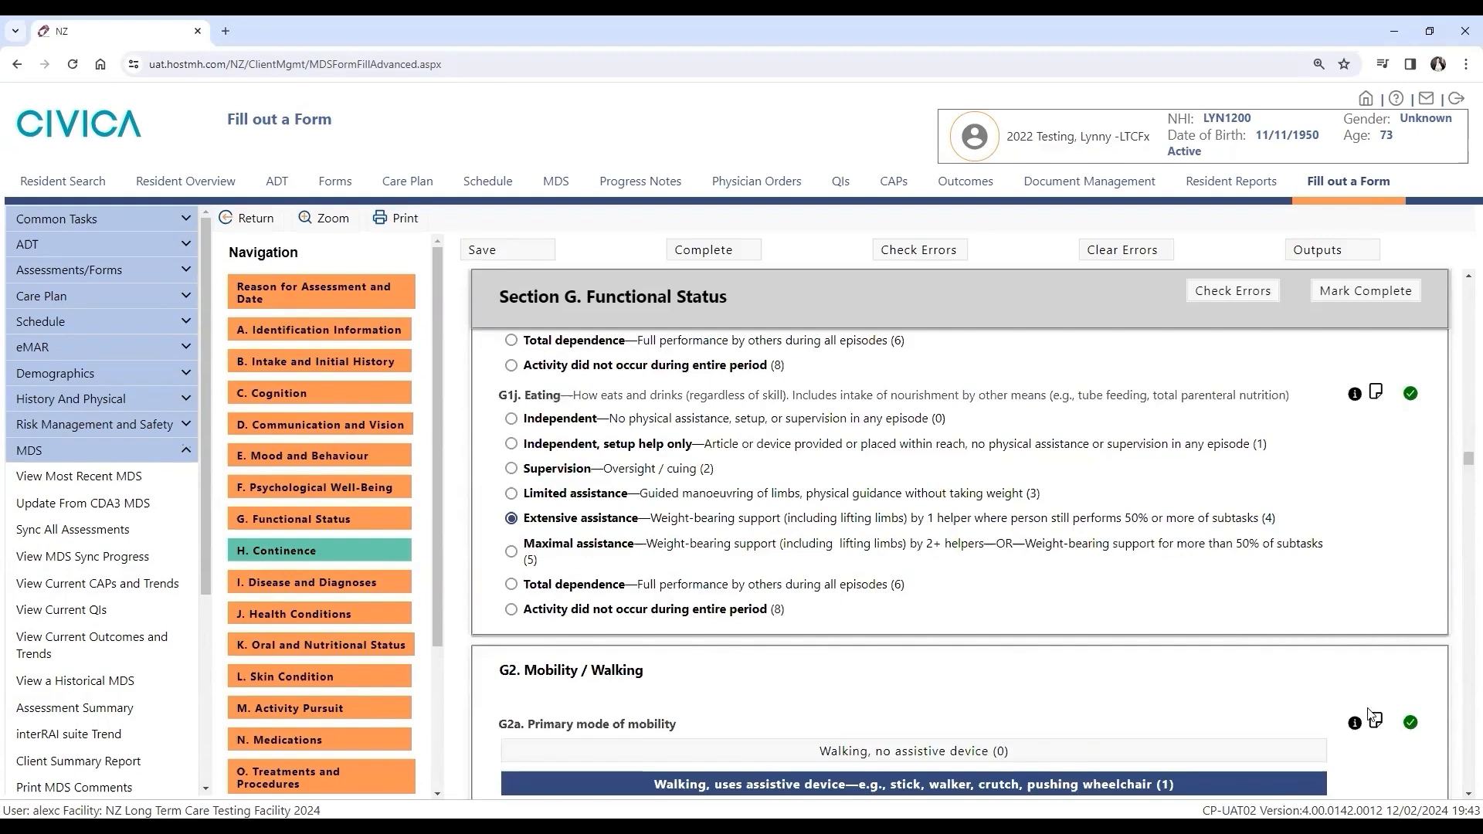
Step: Add a comment reading "Add comment" to the G1j Eating item
scroll(583, 390, up, 3)
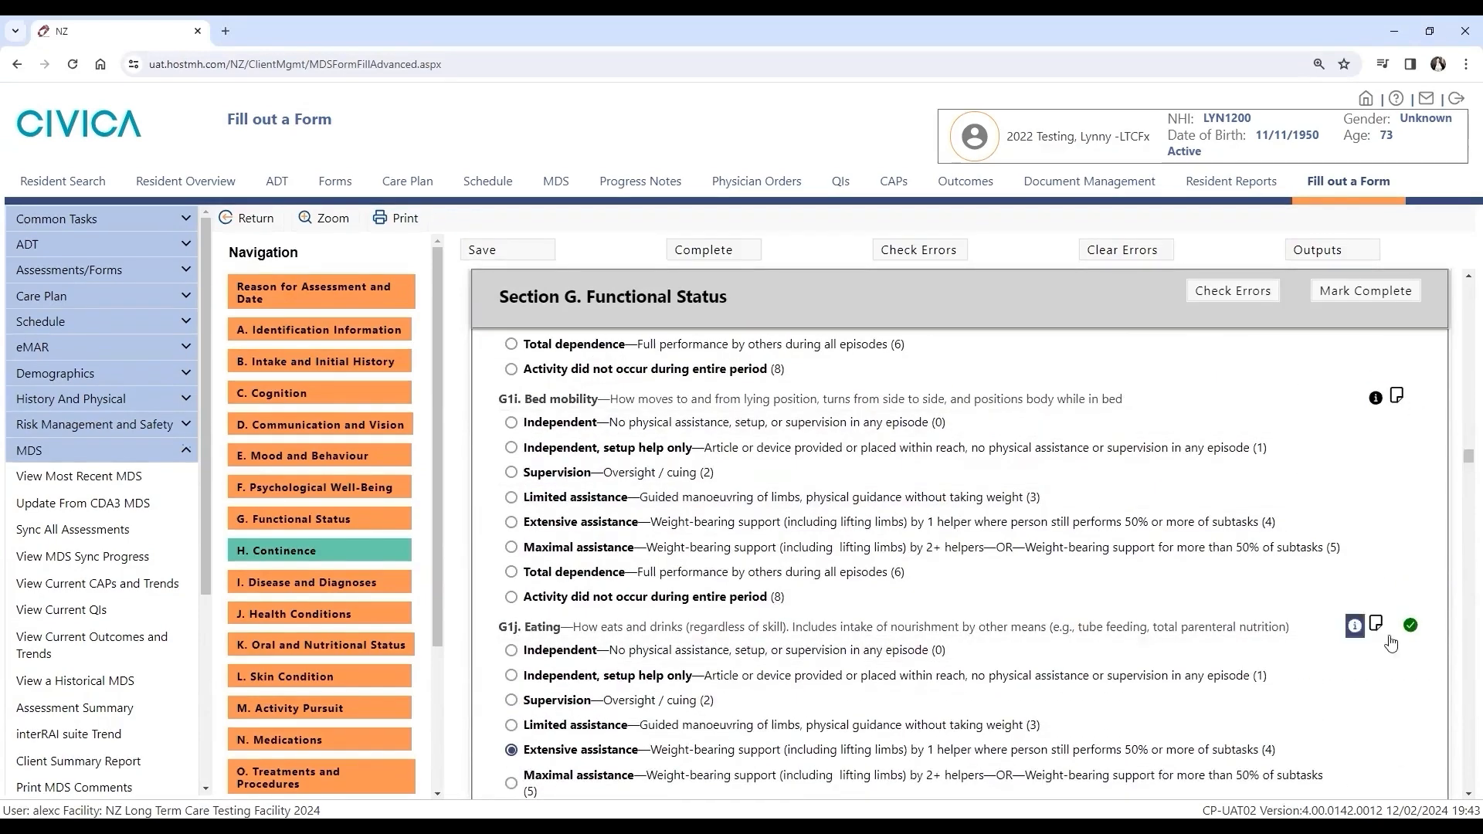
scroll(1026, 649, down, 1)
scroll(1027, 648, down, 3)
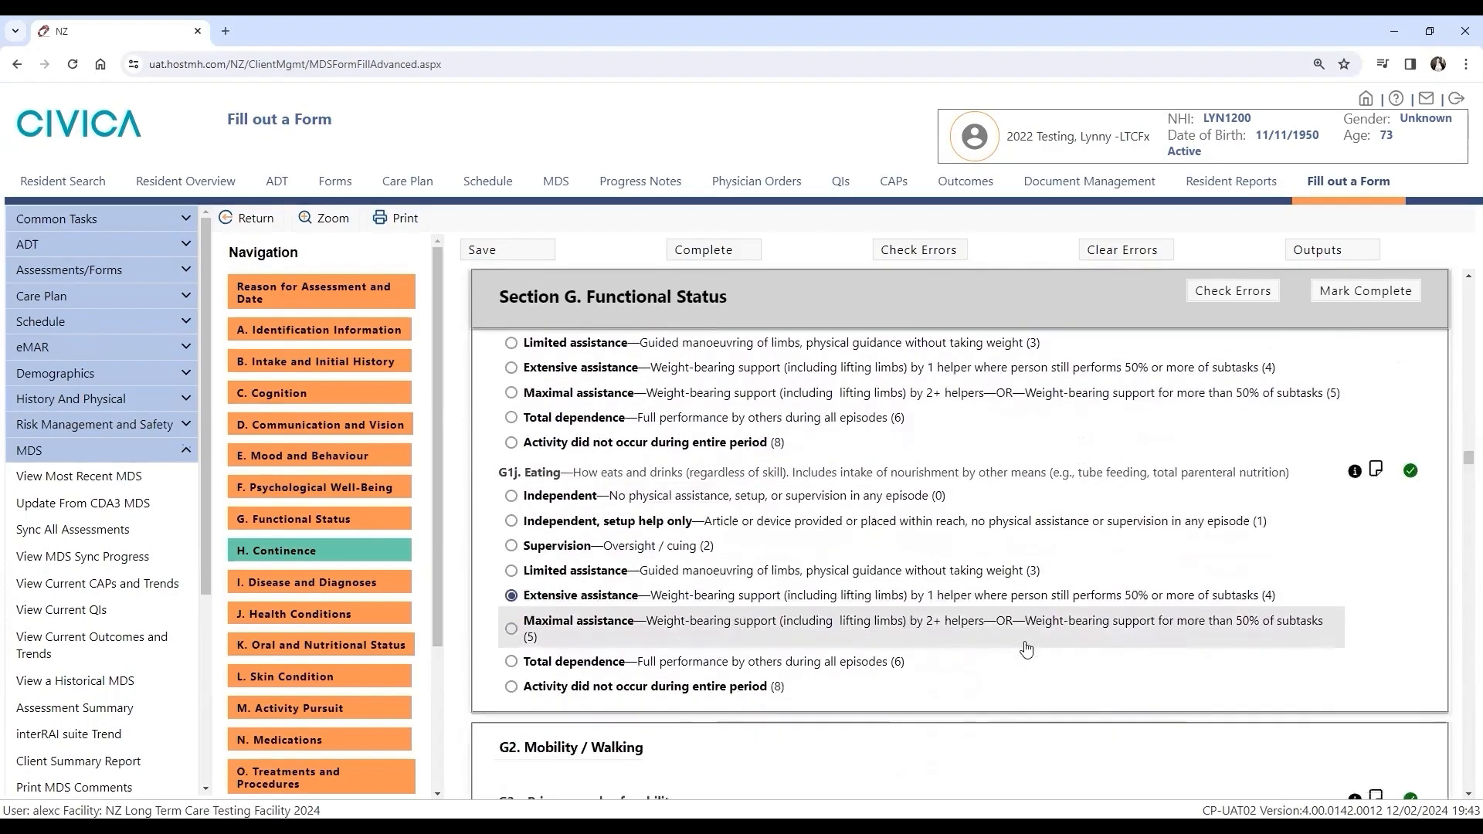
click(1376, 472)
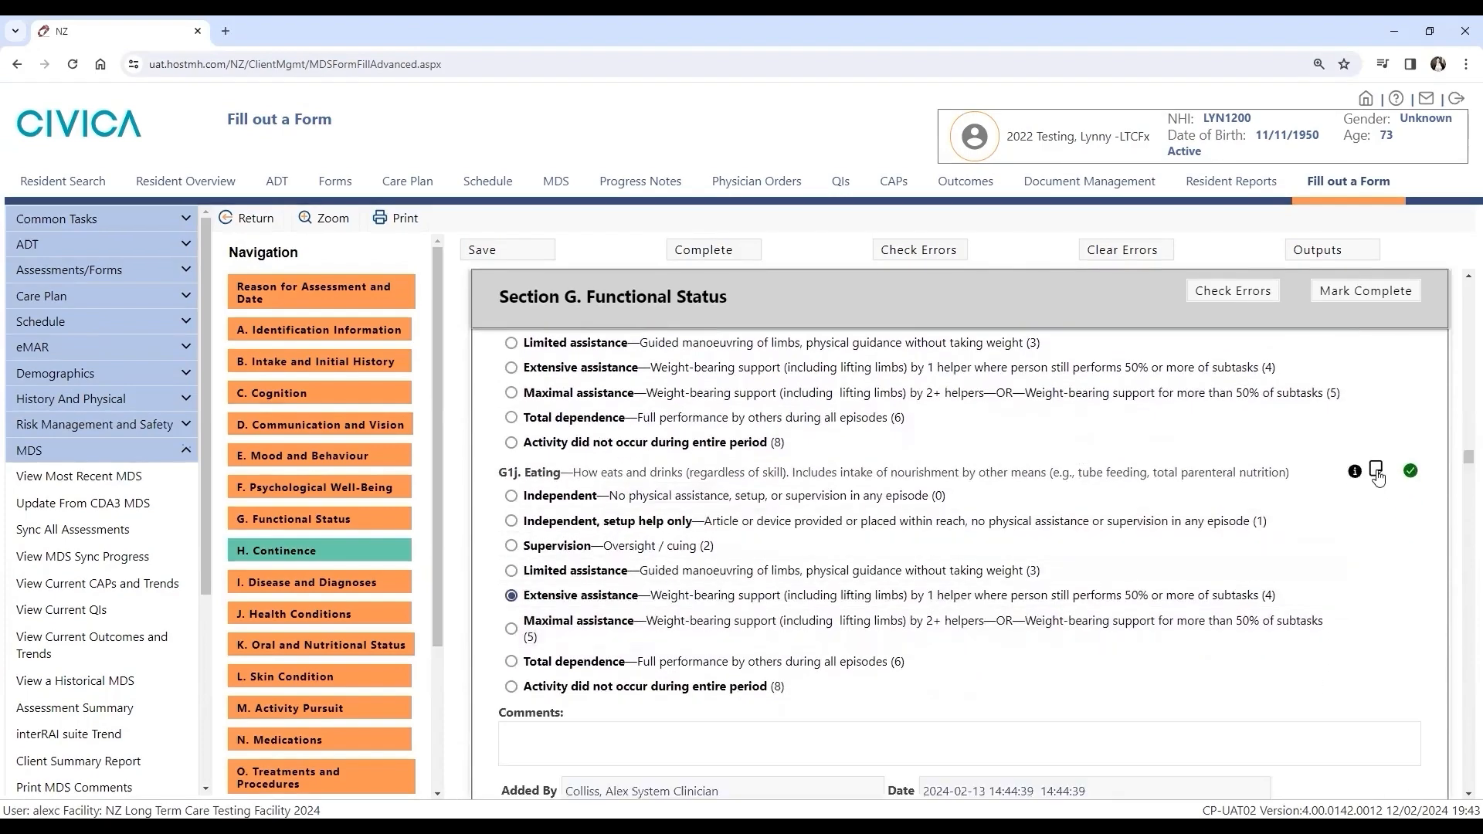
scroll(1120, 560, down, 4)
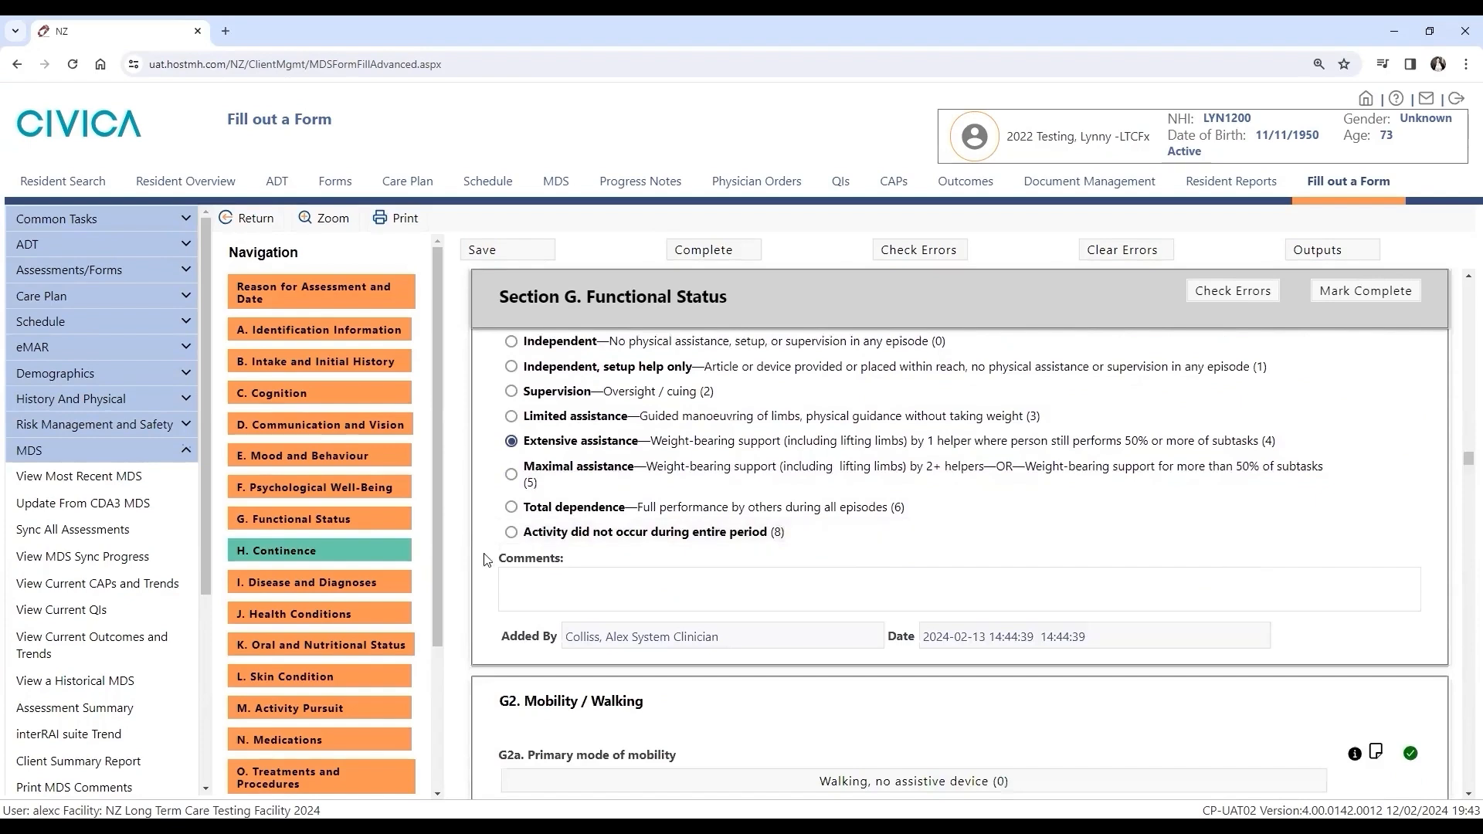
click(717, 588)
text(Add comment)
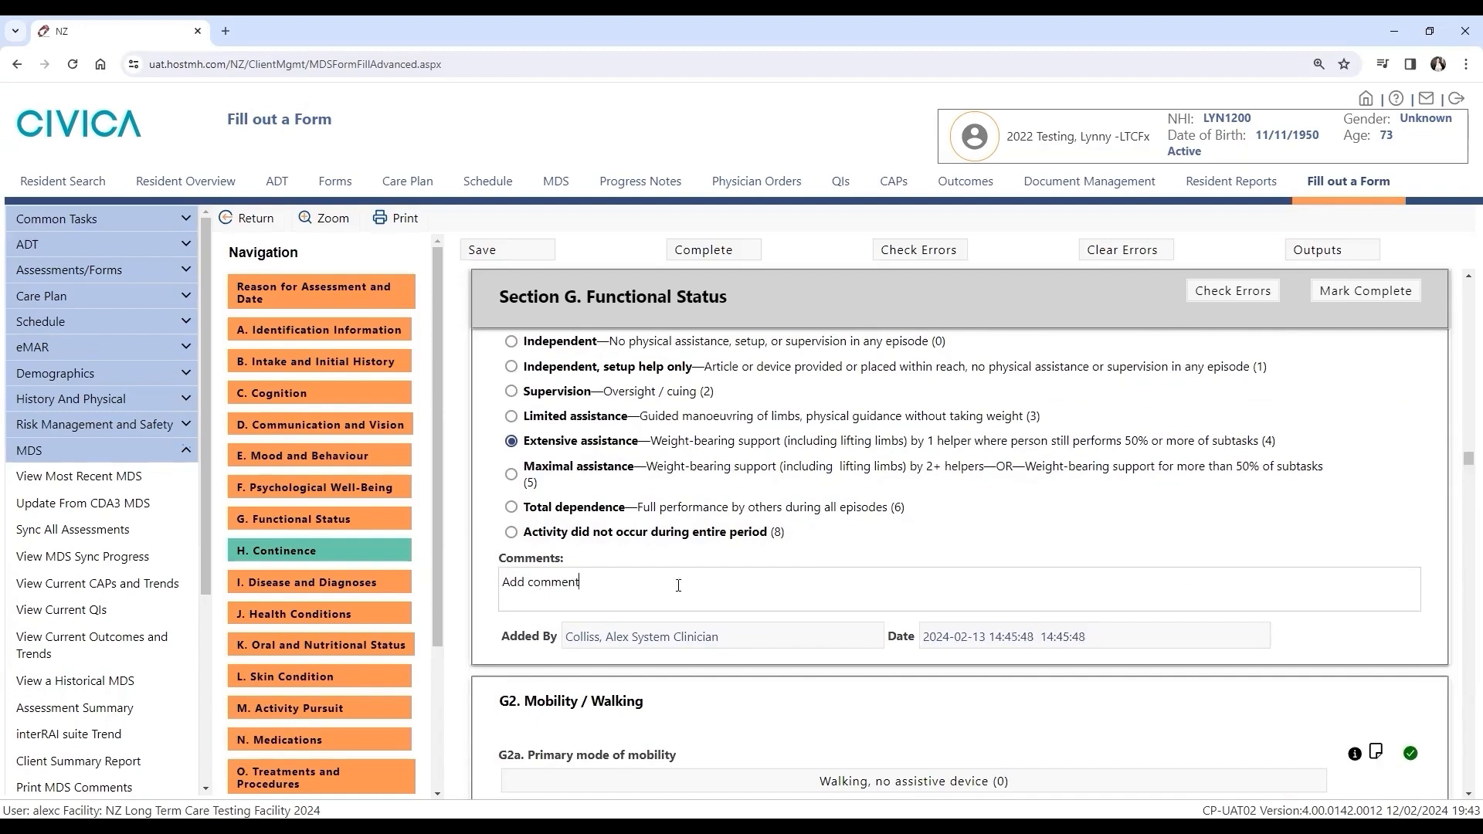
Step: Collapse the comment area of G1j Eating and display it again
scroll(1031, 573, up, 1)
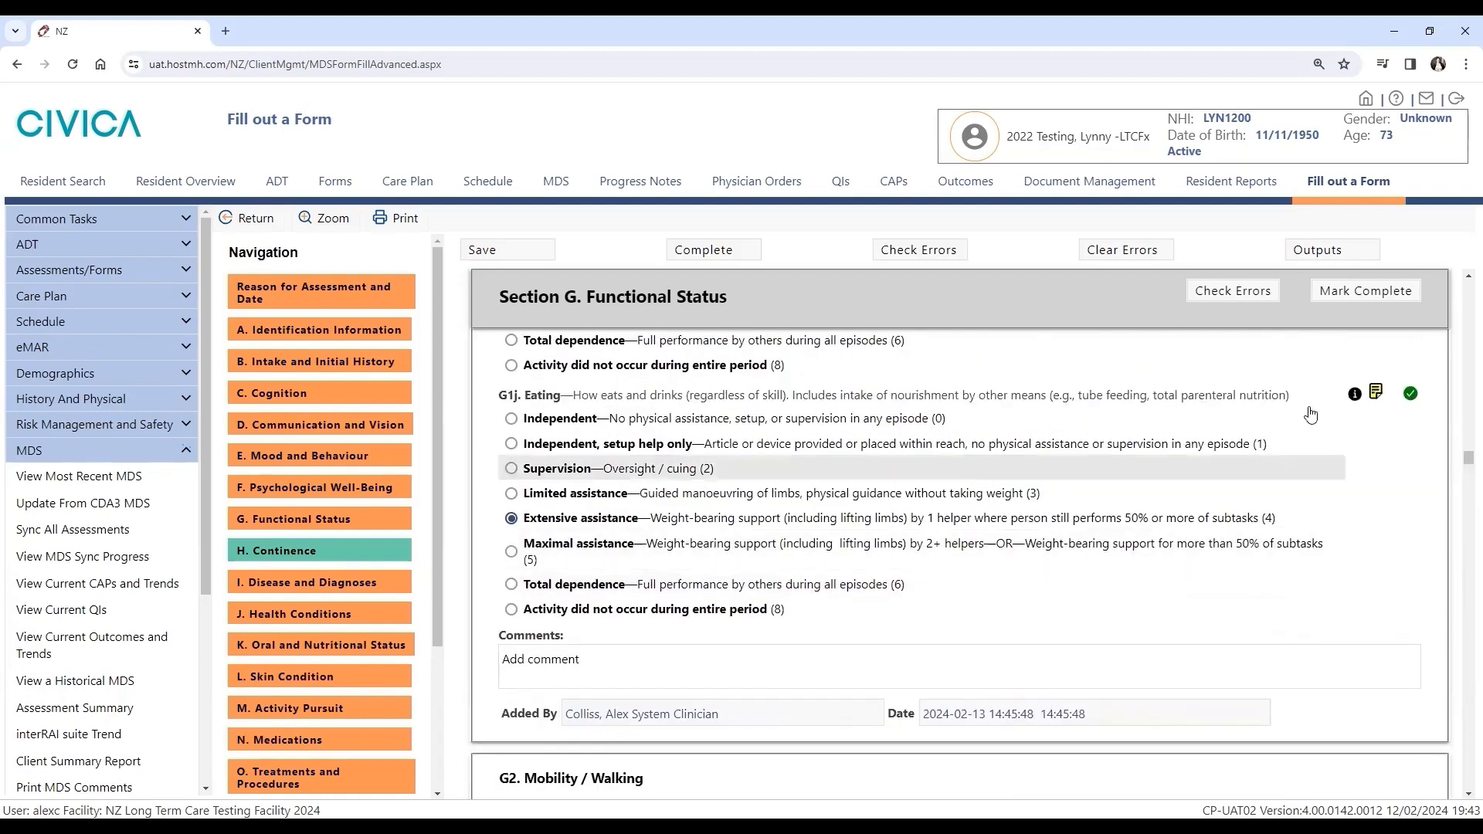
click(1377, 393)
click(1377, 393)
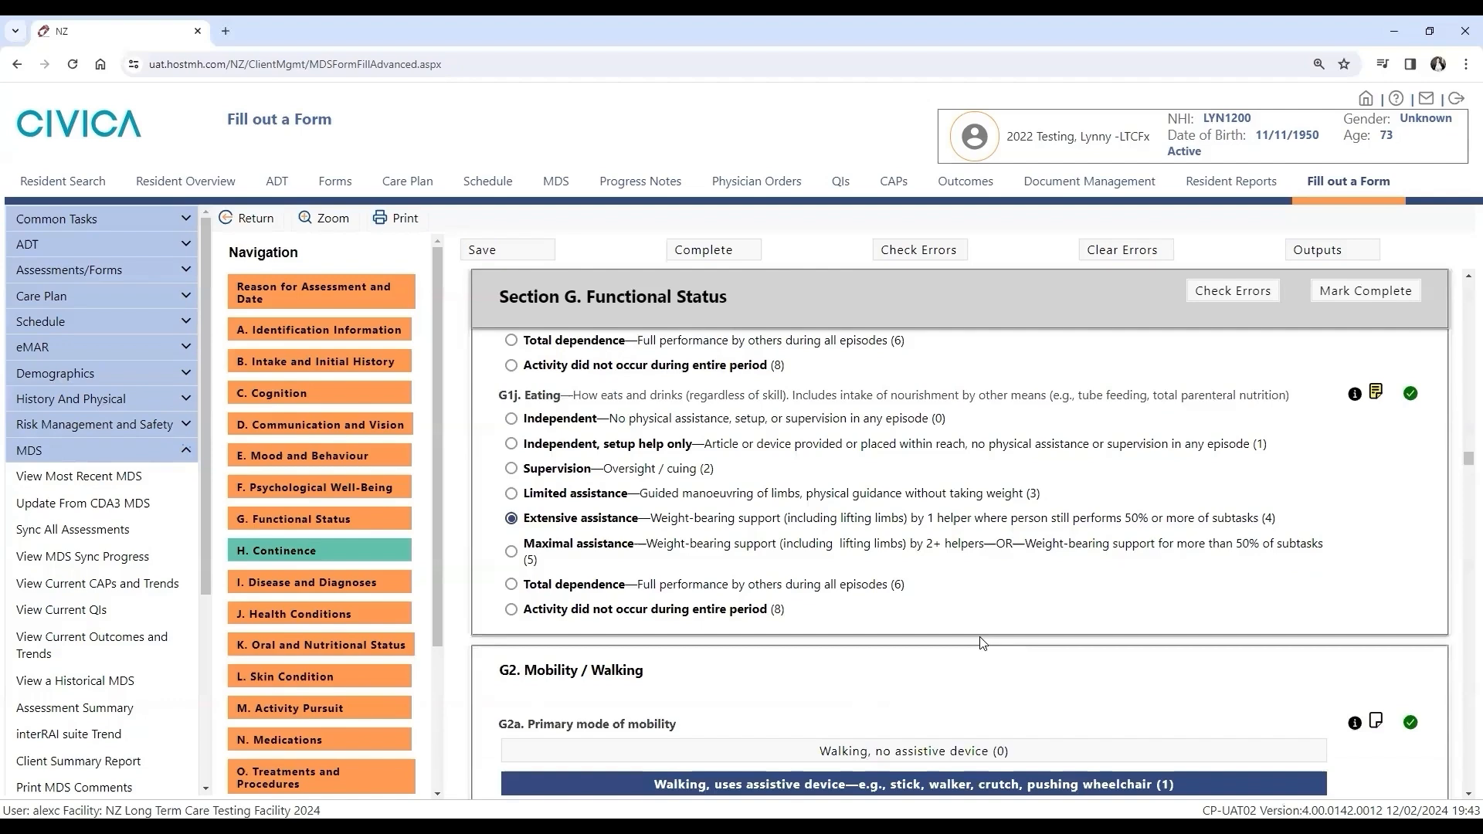
click(1376, 393)
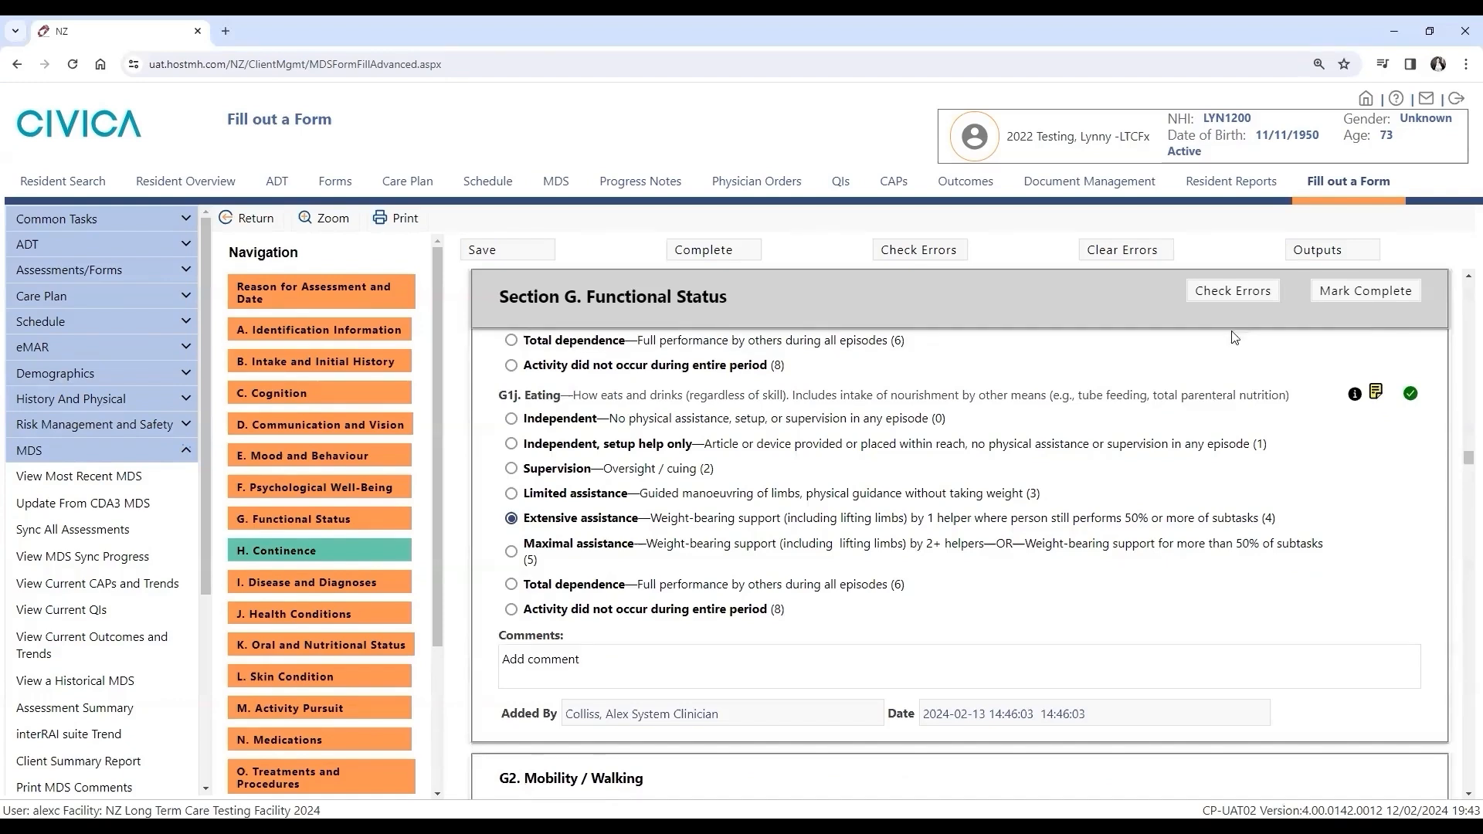
Step: Clear the Extensive assistance (4) answer of G1j Eating and select Supervision (2) instead
scroll(896, 460, up, 2)
scroll(899, 454, down, 1)
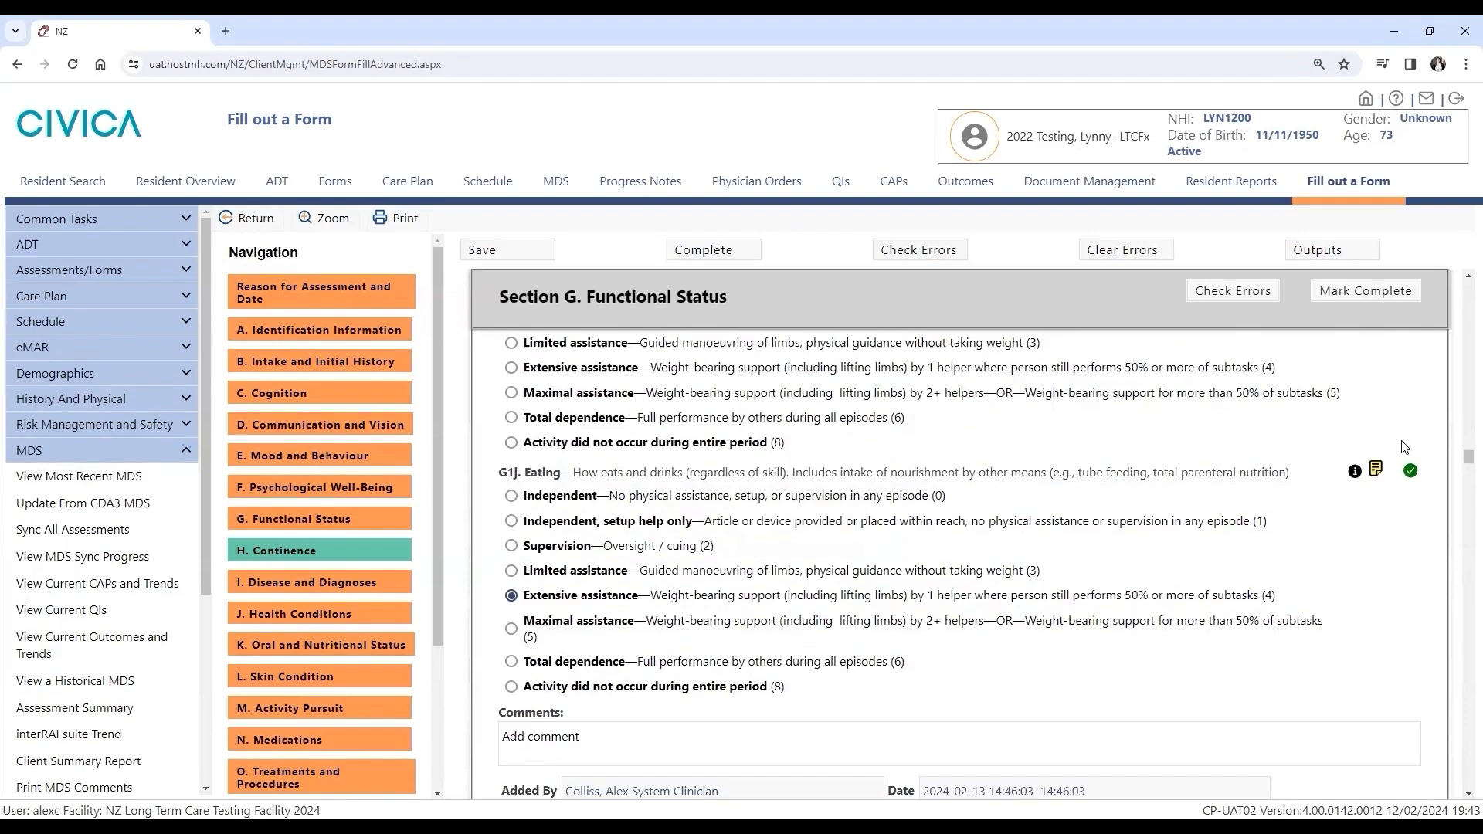
click(641, 601)
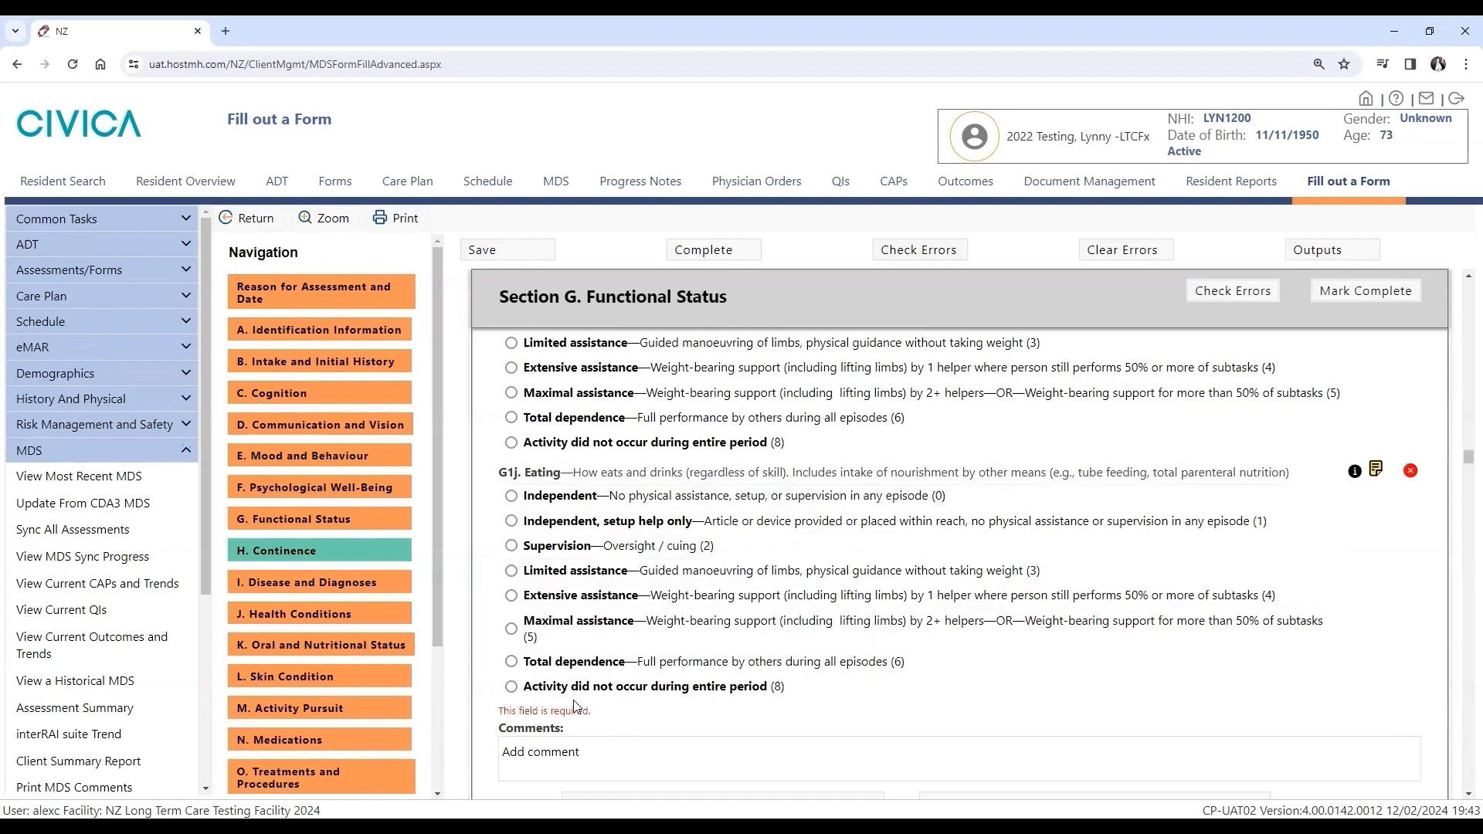
click(630, 554)
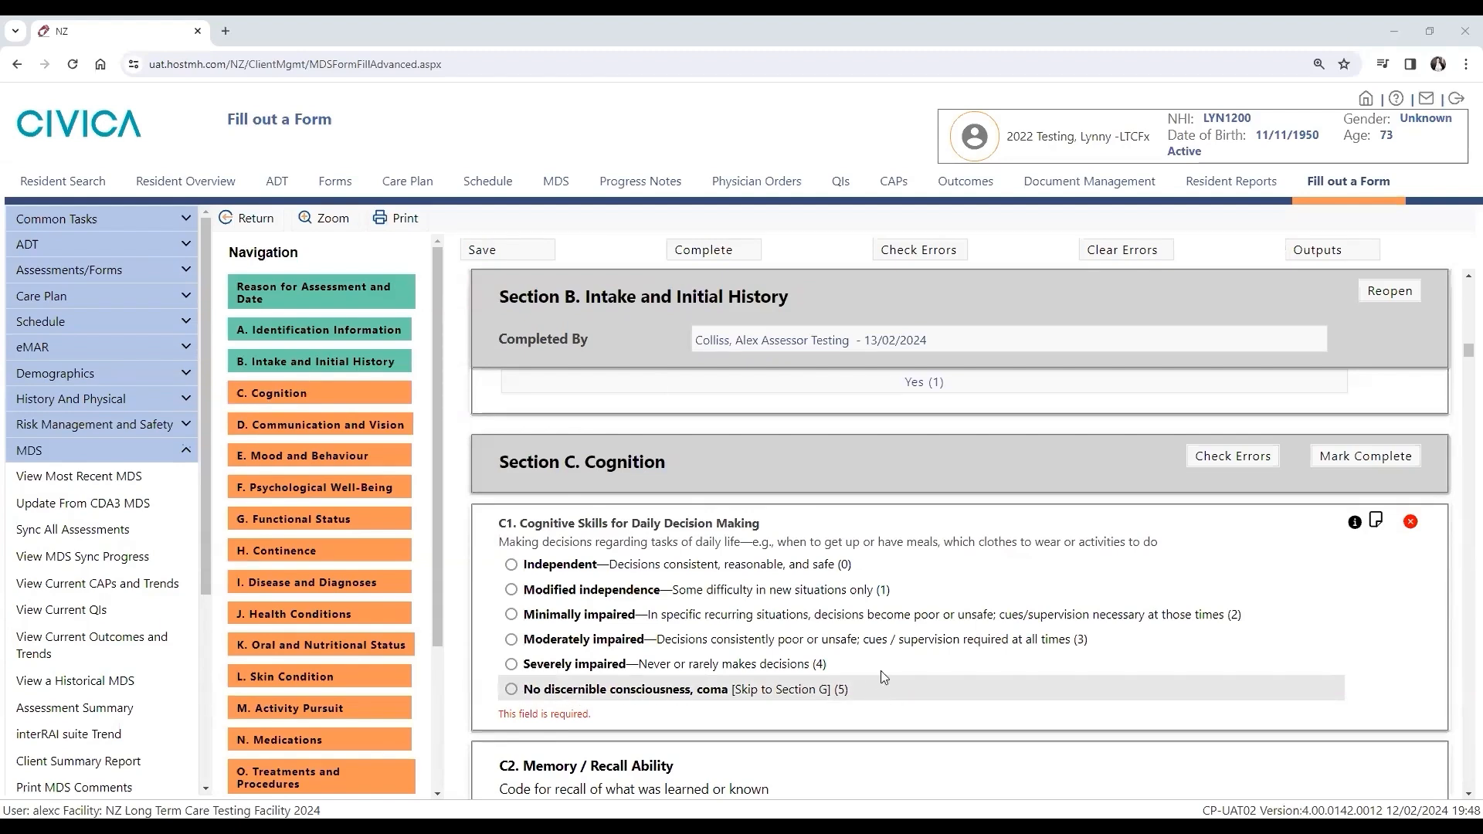
Step: Code C1 Cognitive Skills as Modified independence (1), recode it as No discernible consciousness, coma (5), and mark Section C complete
click(556, 591)
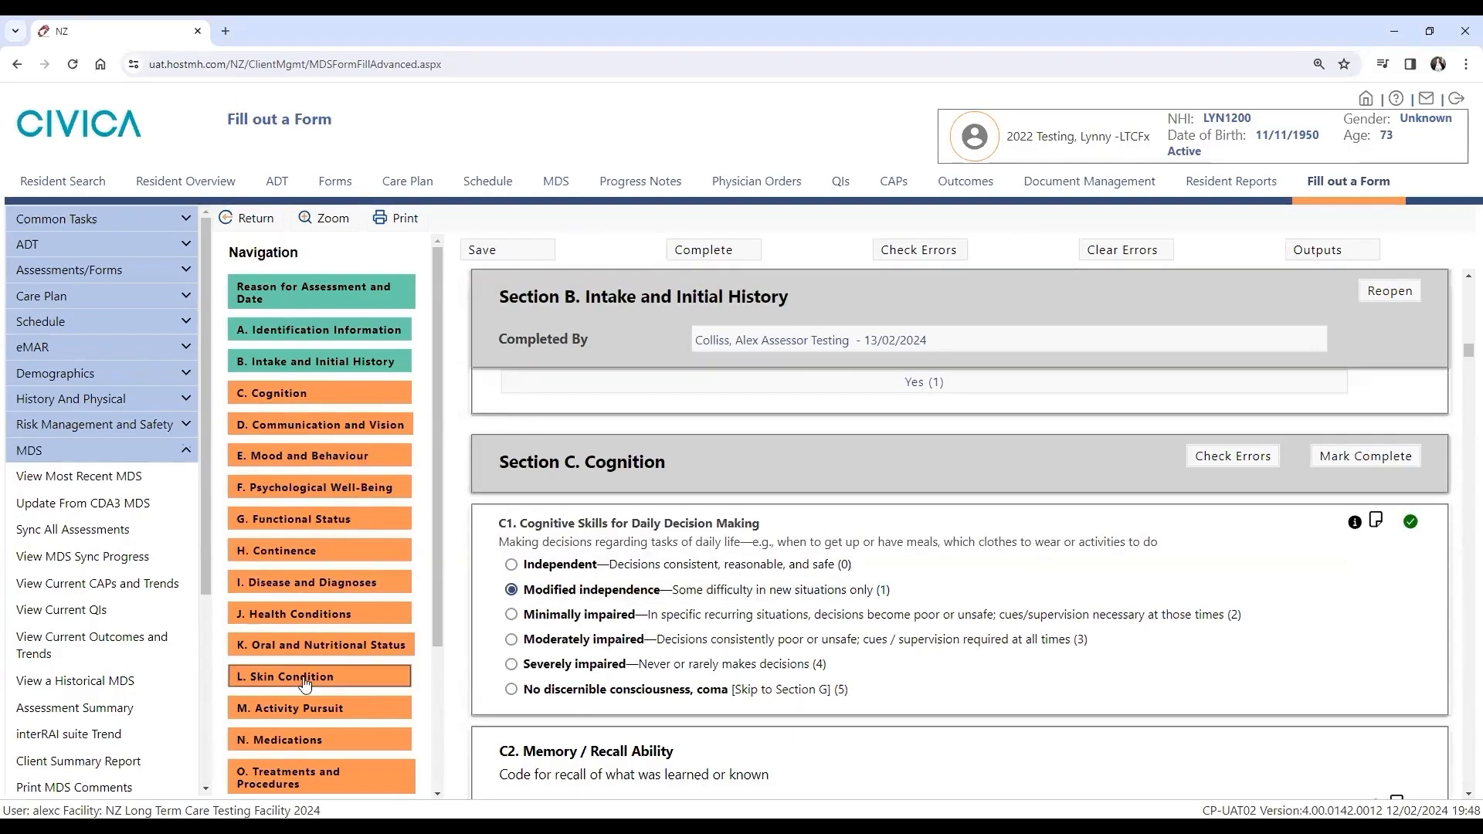
click(612, 692)
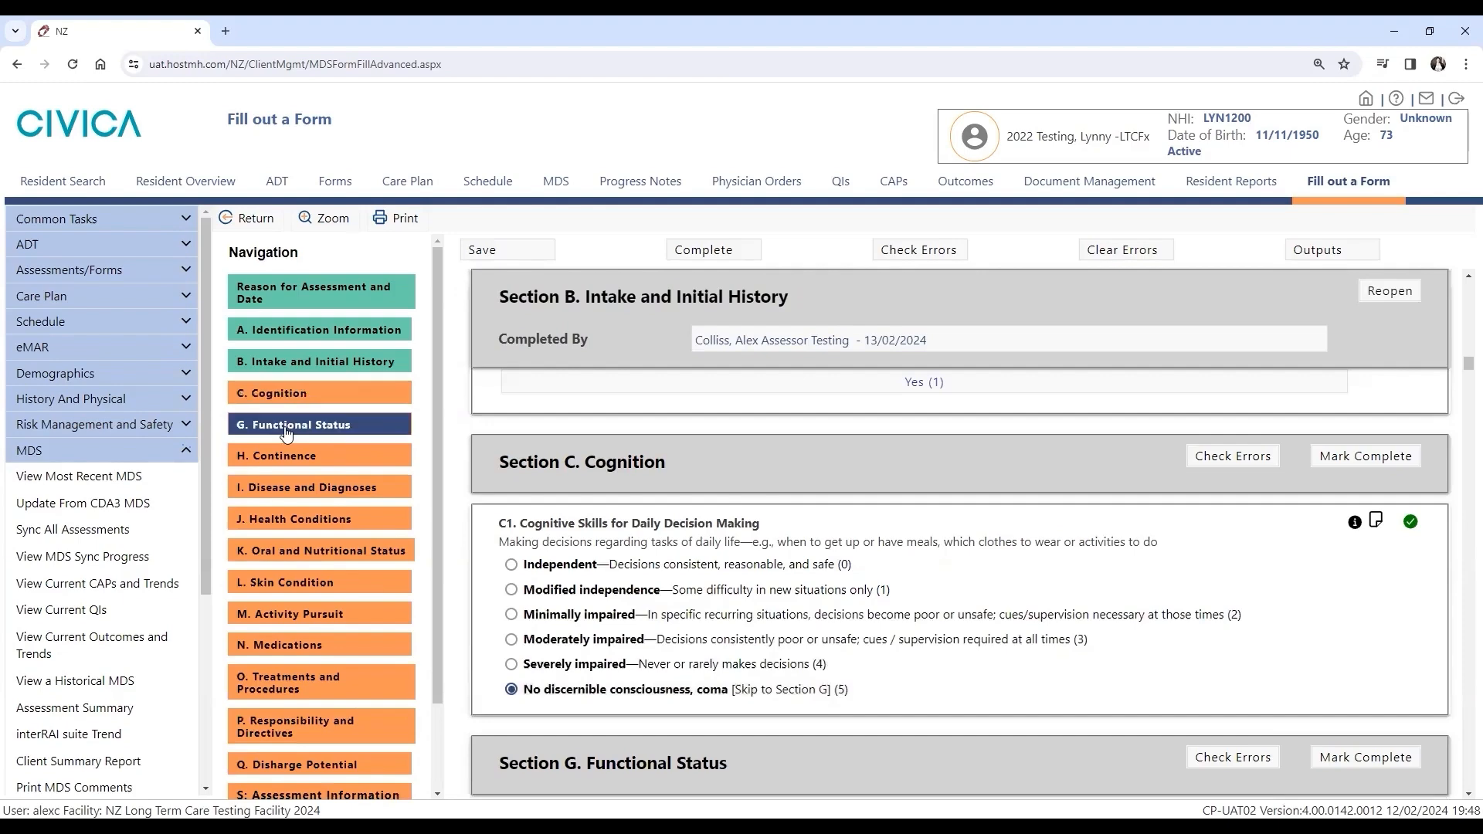
scroll(599, 598, down, 2)
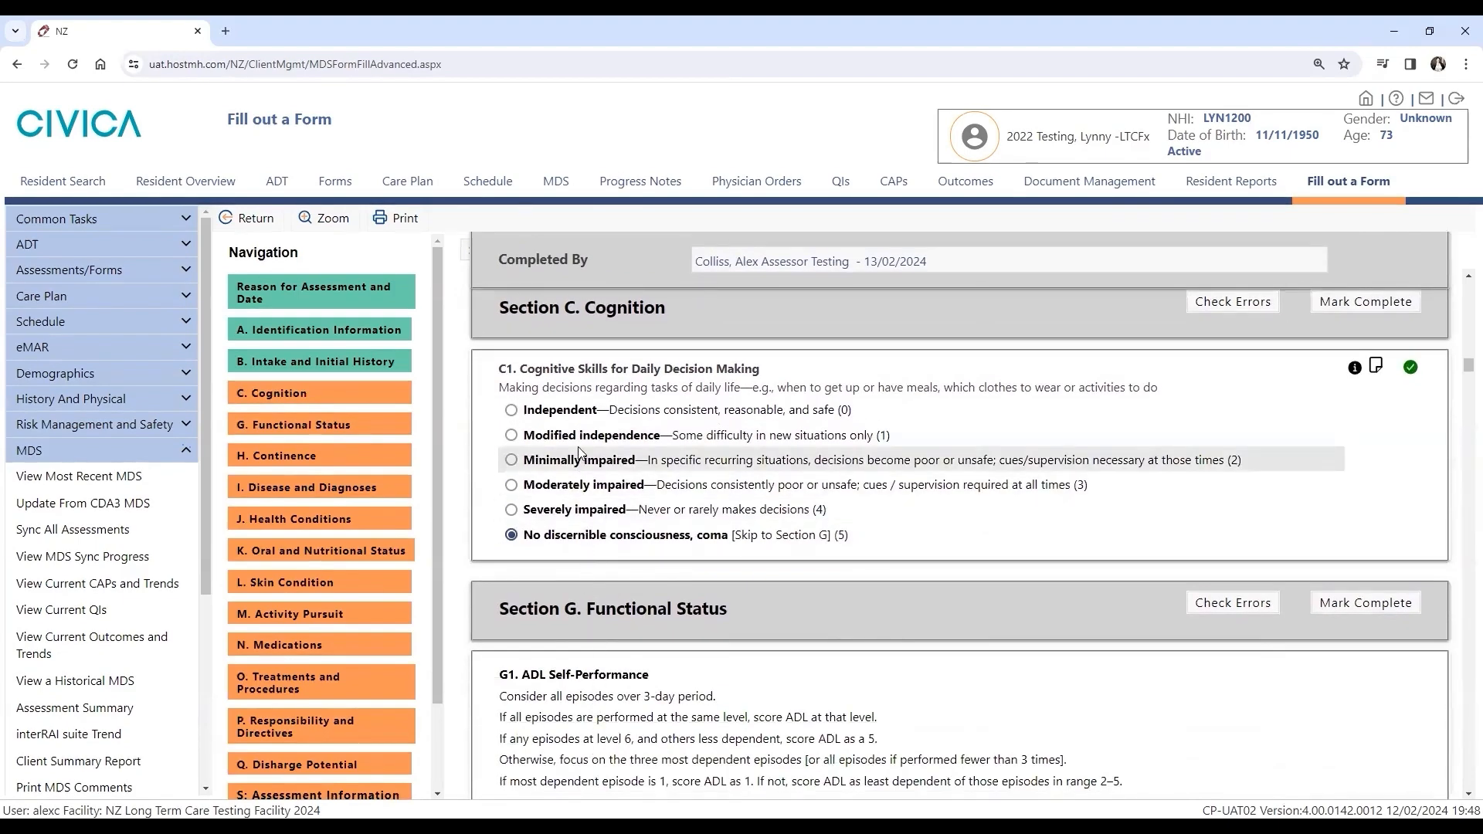
scroll(581, 454, up, 1)
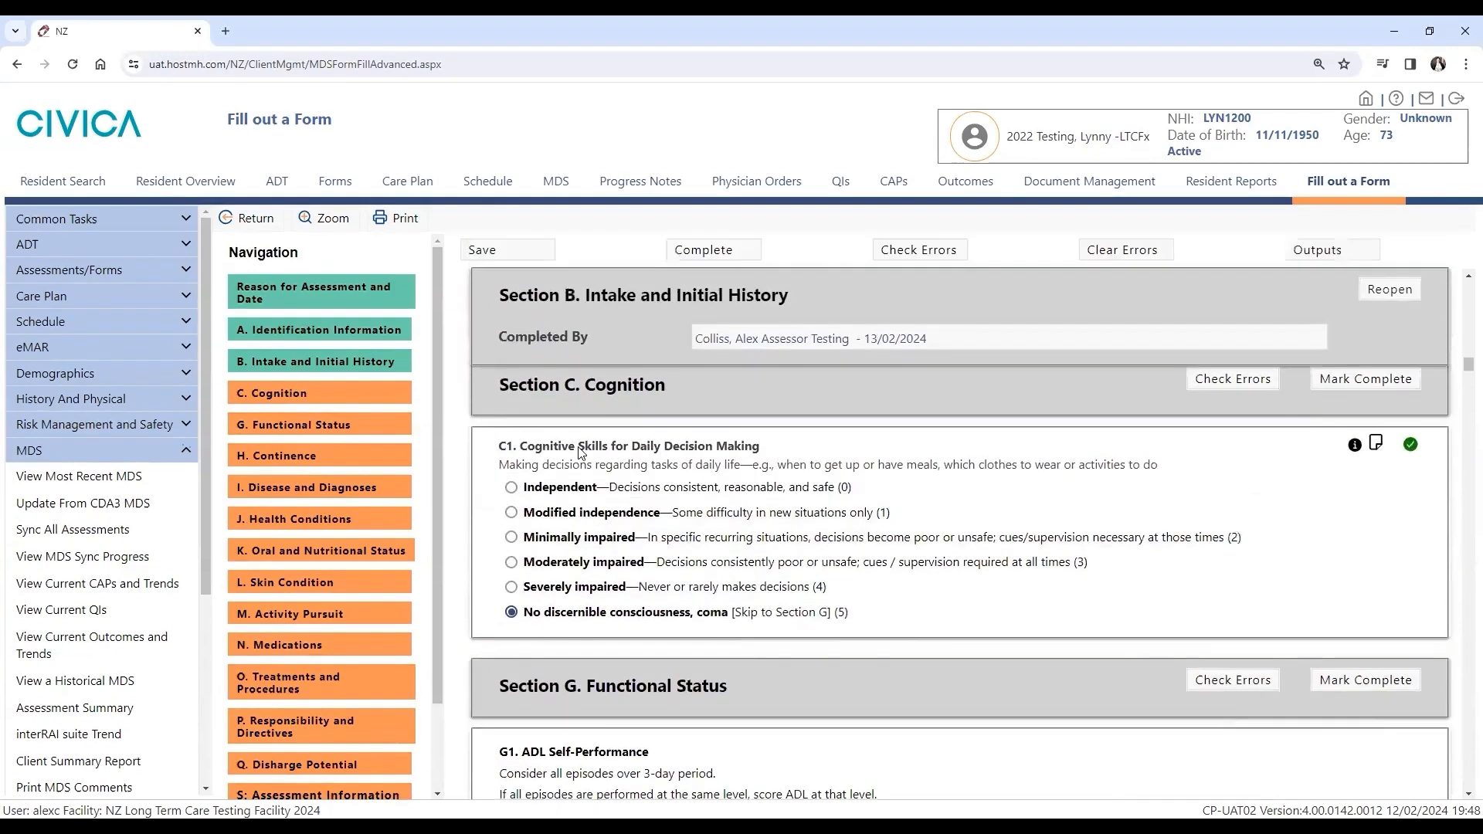
click(1334, 380)
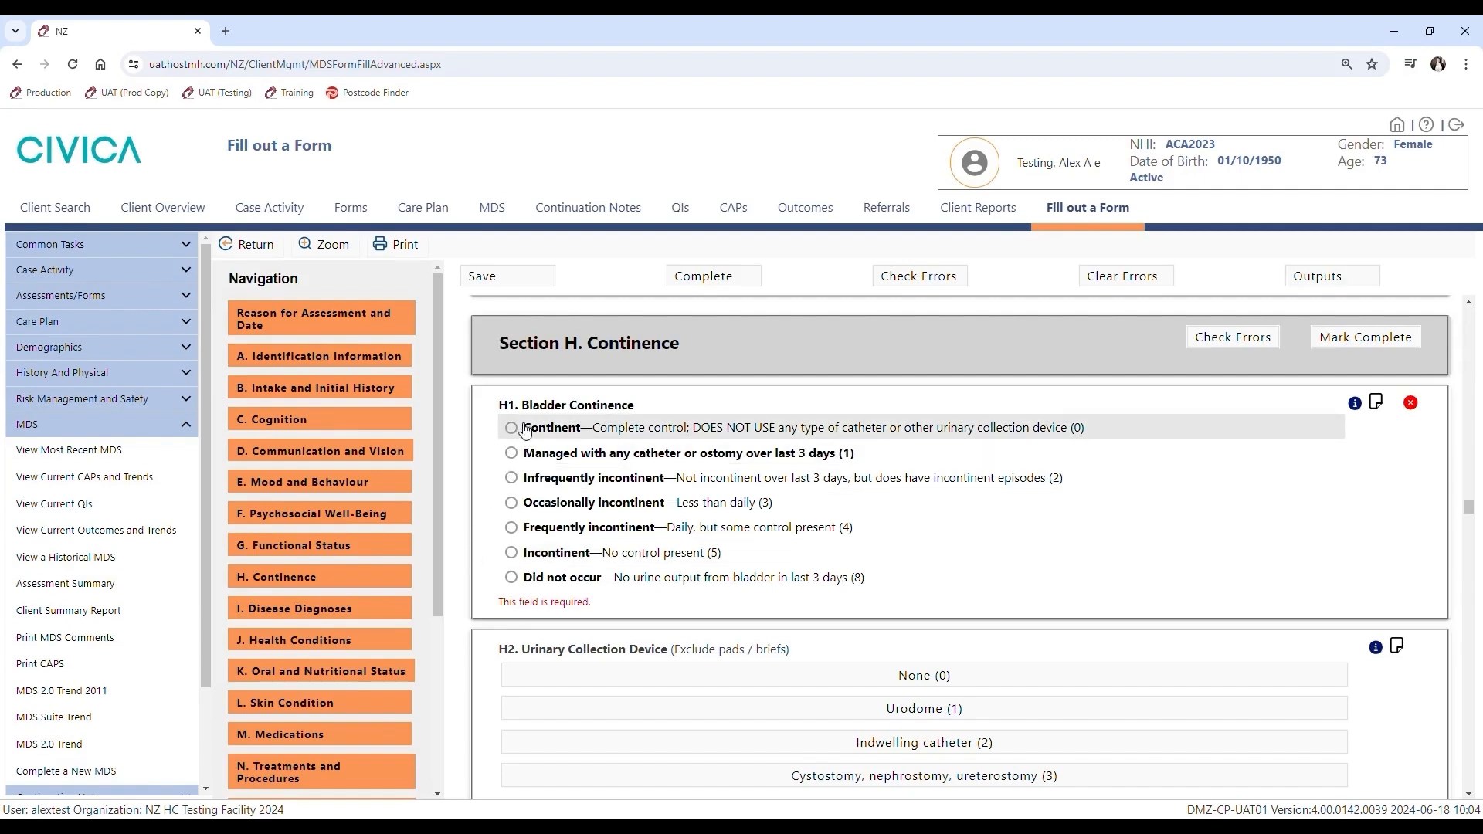
Step: Review Section H Continence, check the section for errors, and clear the error display after closing the list
scroll(630, 531, down, 6)
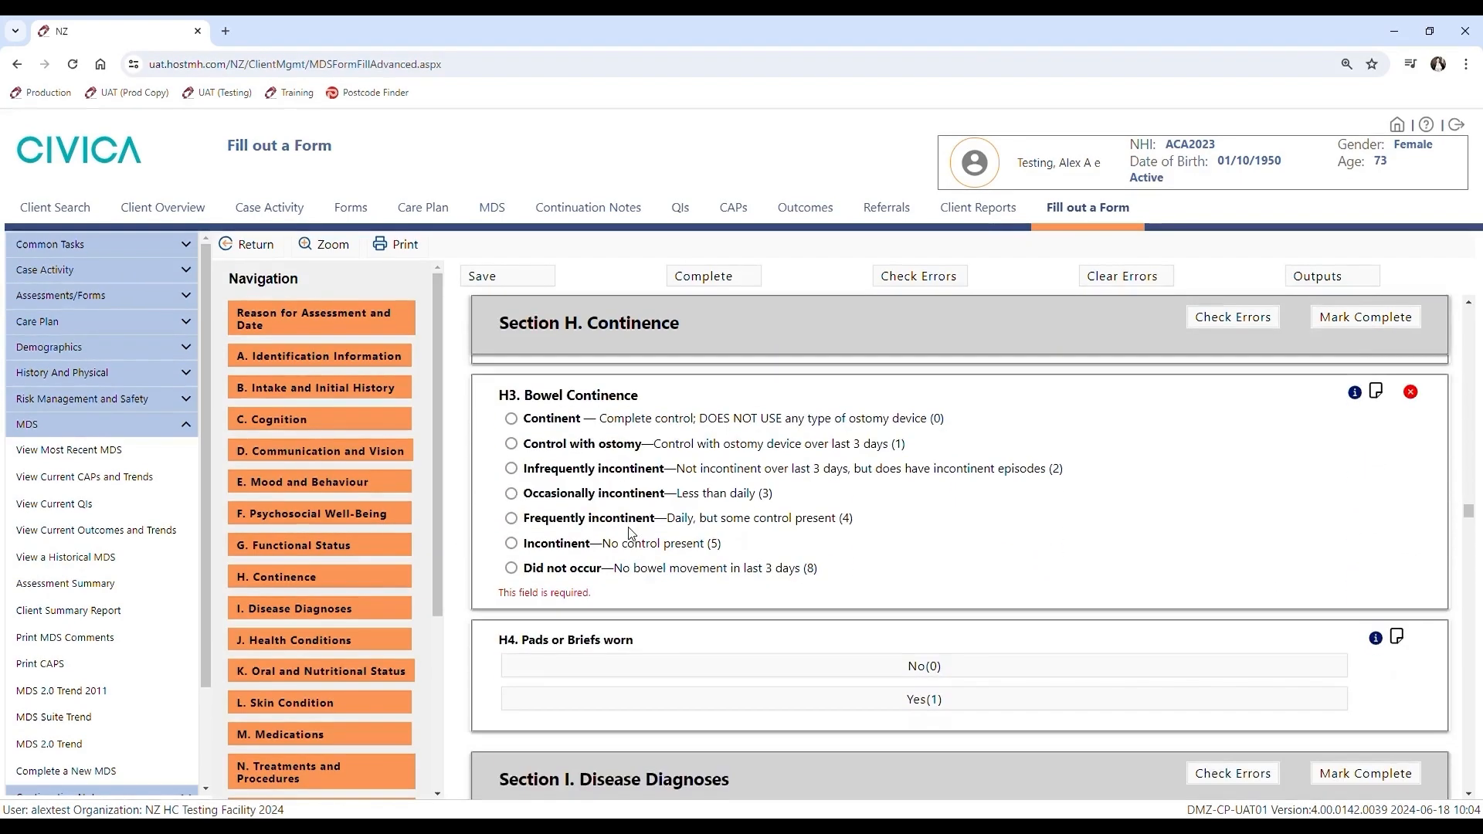
scroll(635, 532, up, 6)
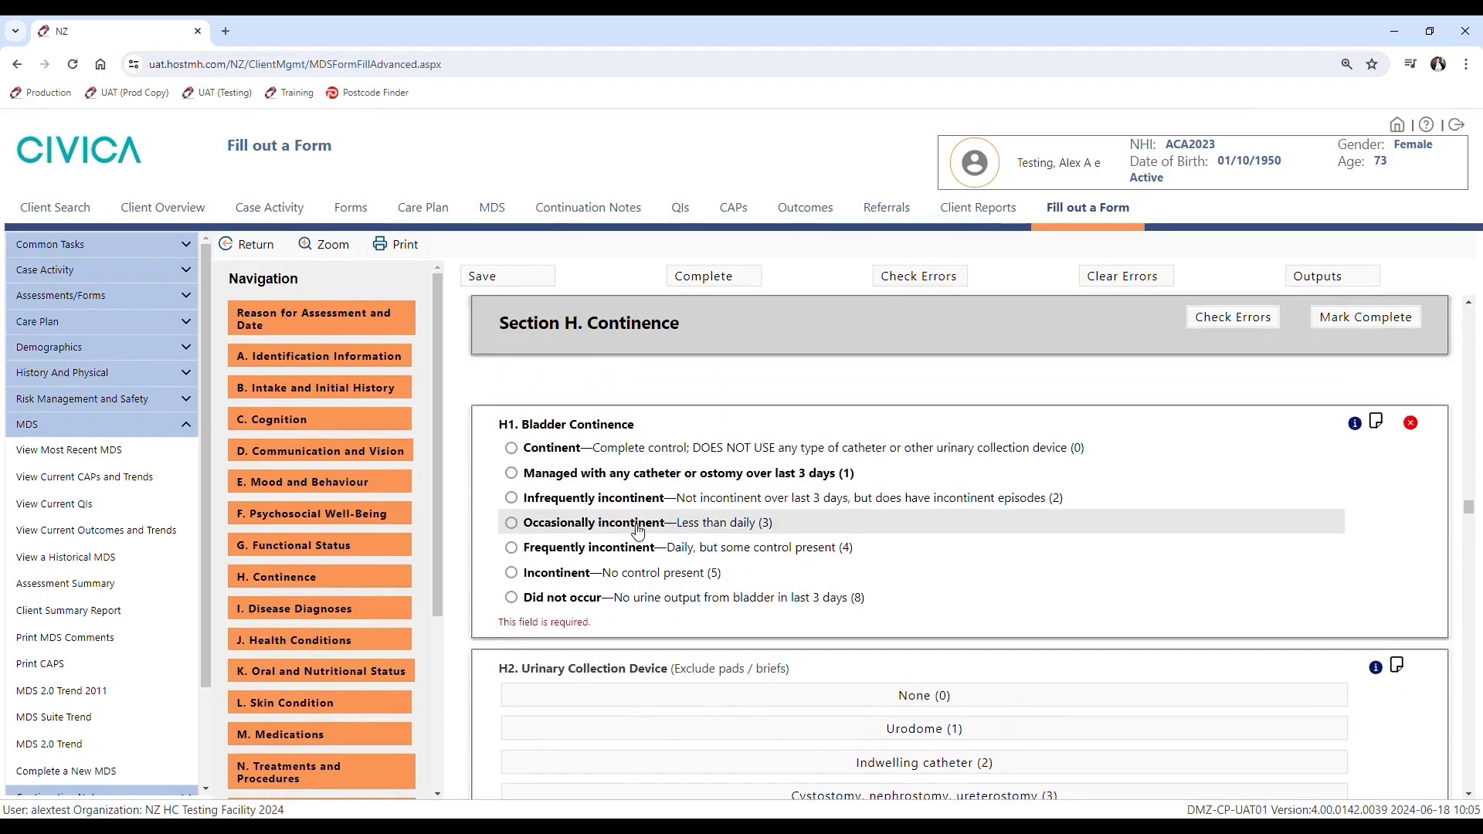
click(1230, 318)
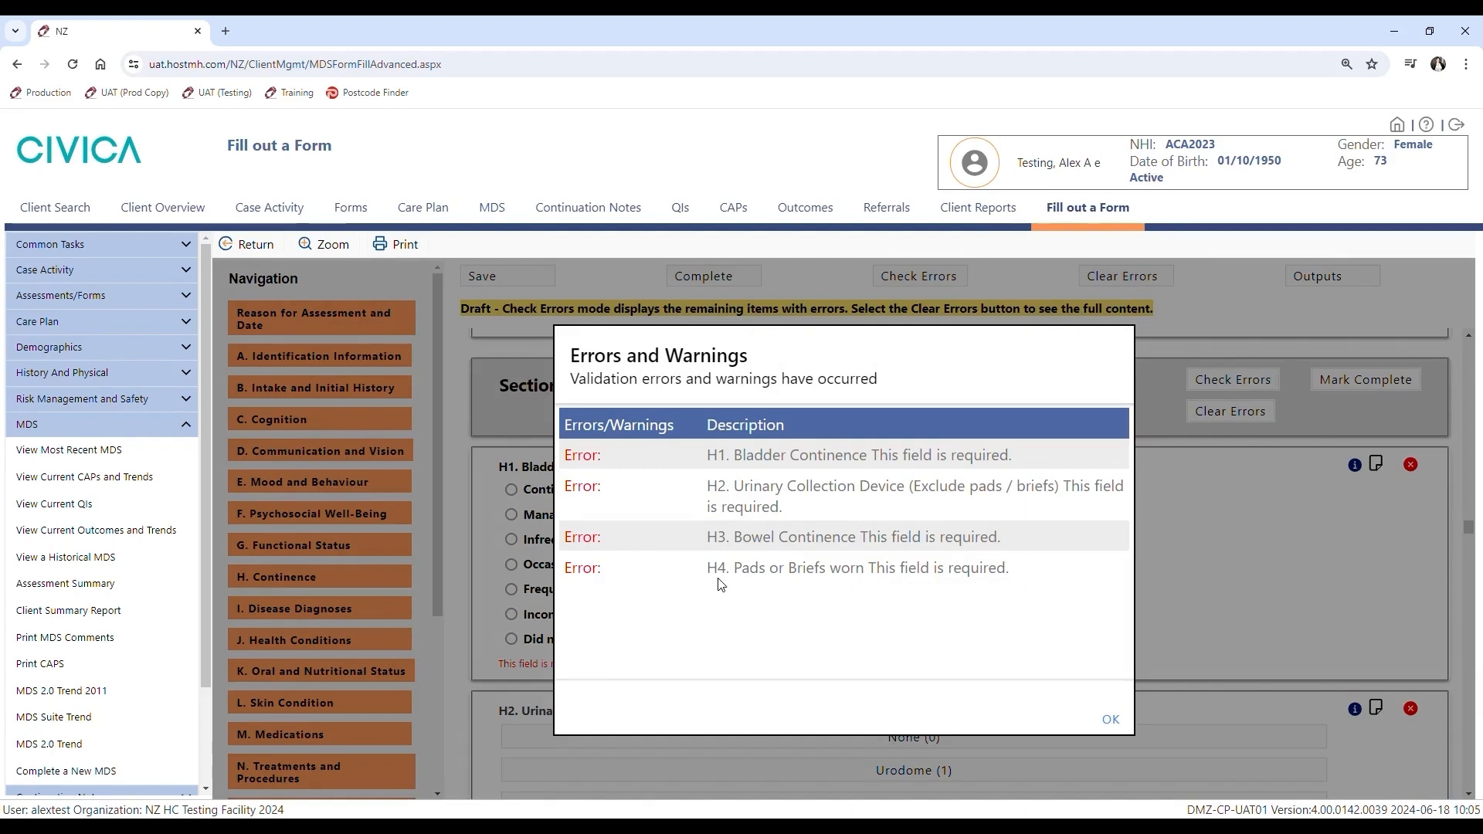
click(1112, 719)
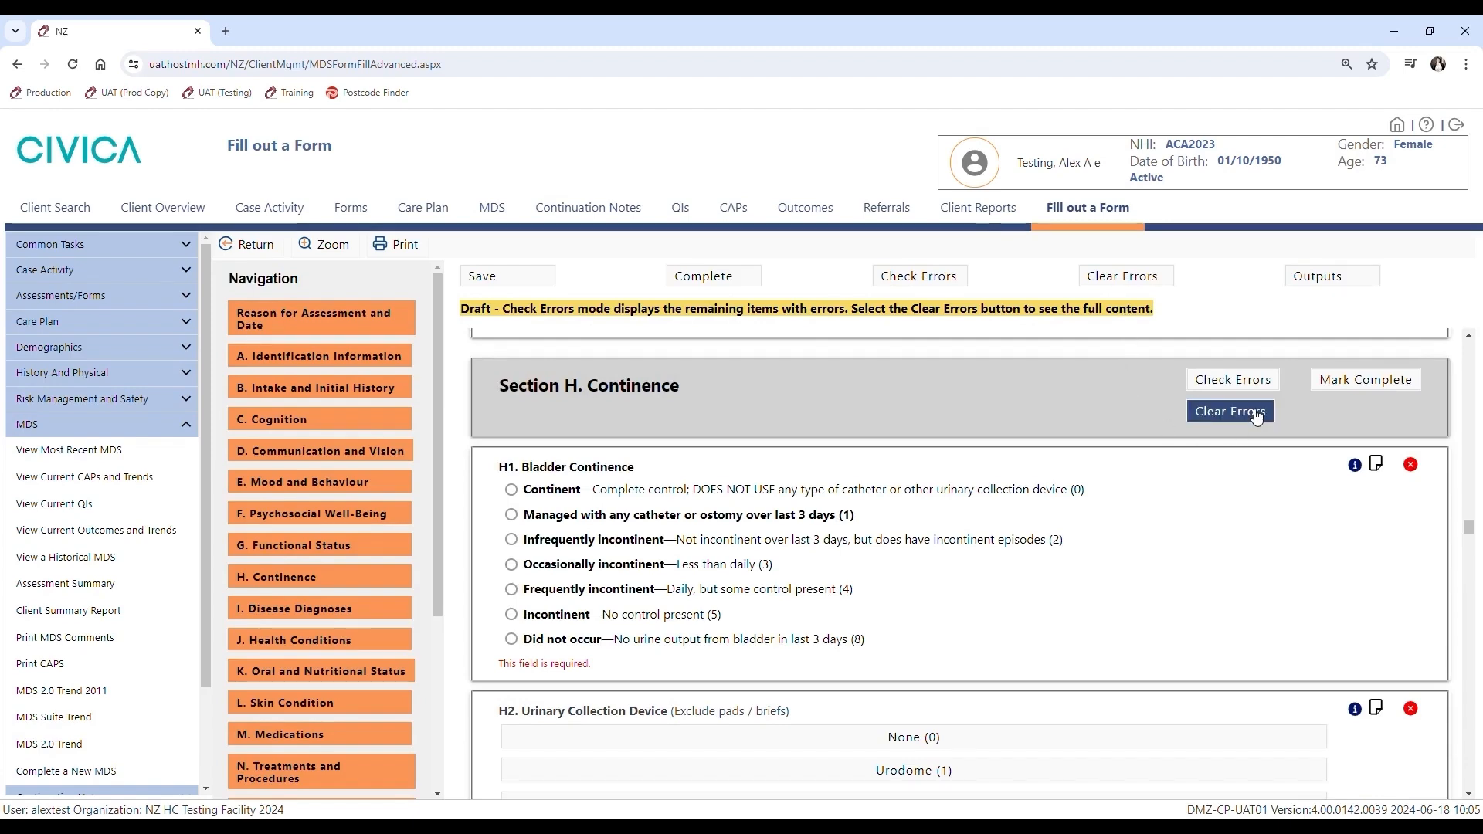
click(1231, 412)
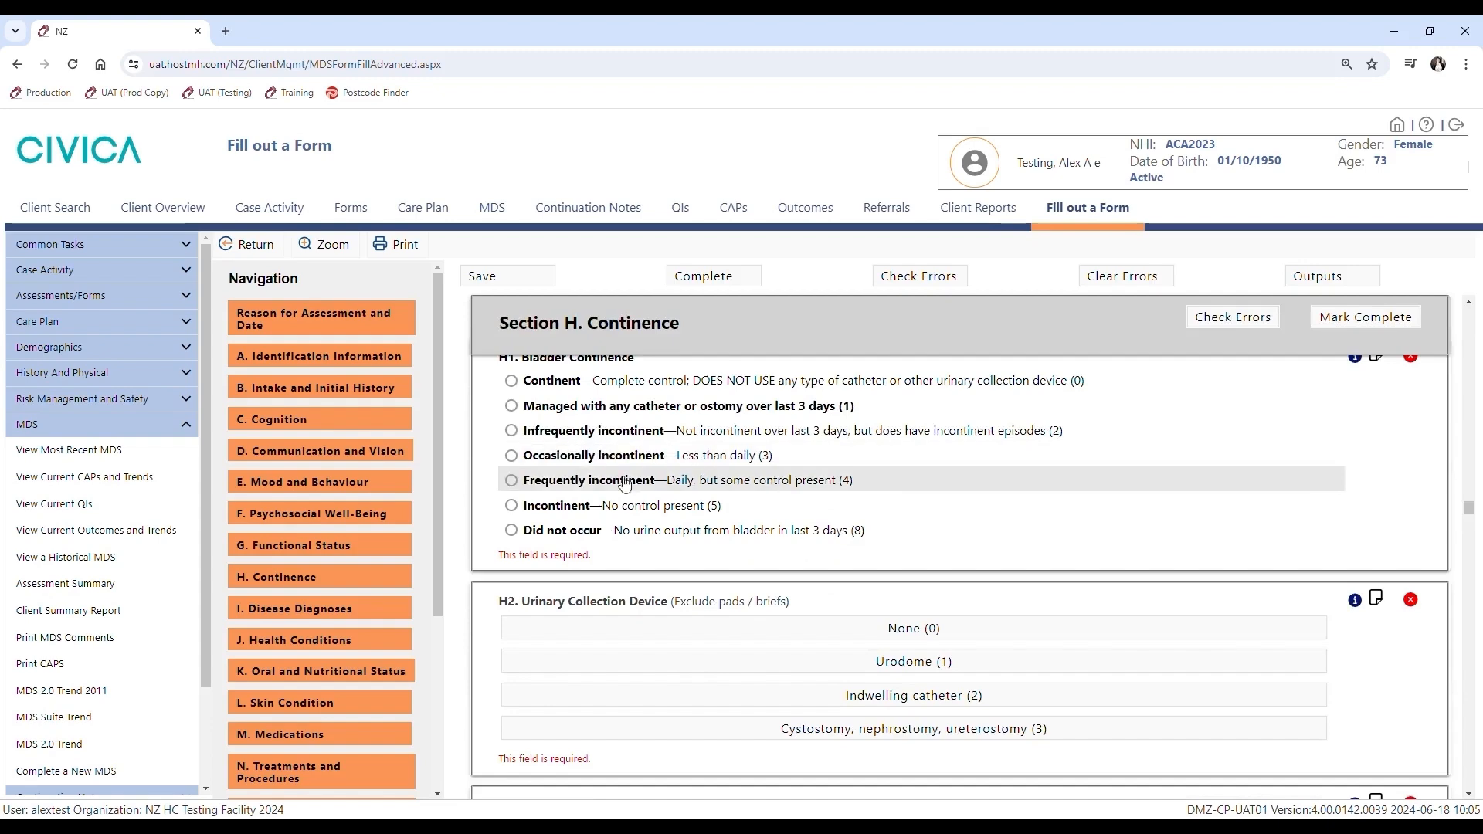
Step: Code H3 Bowel Continence as Continent (0) and H1 Bladder Continence as Infrequently incontinent (2)
scroll(937, 507, down, 3)
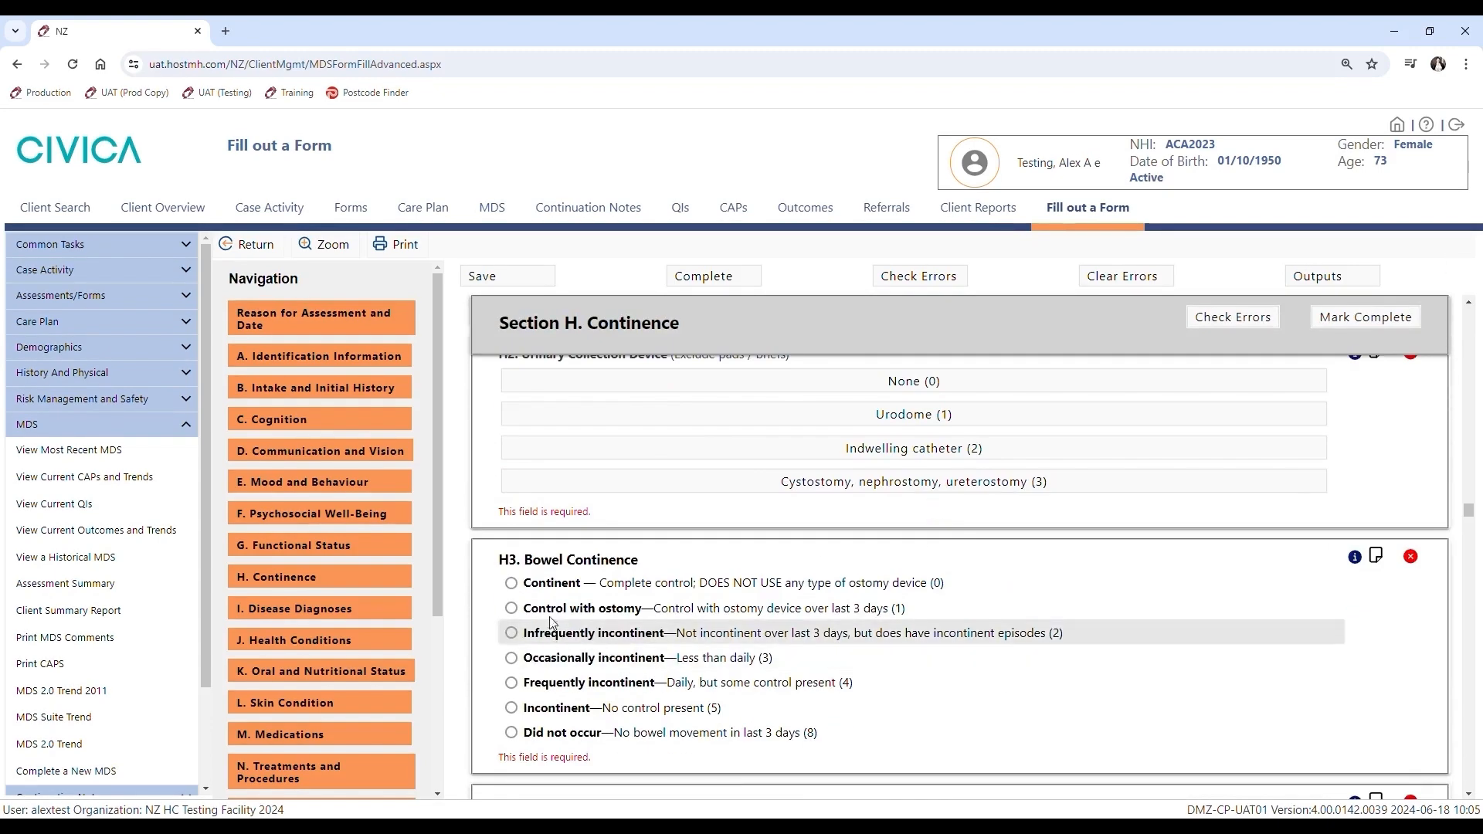
click(551, 583)
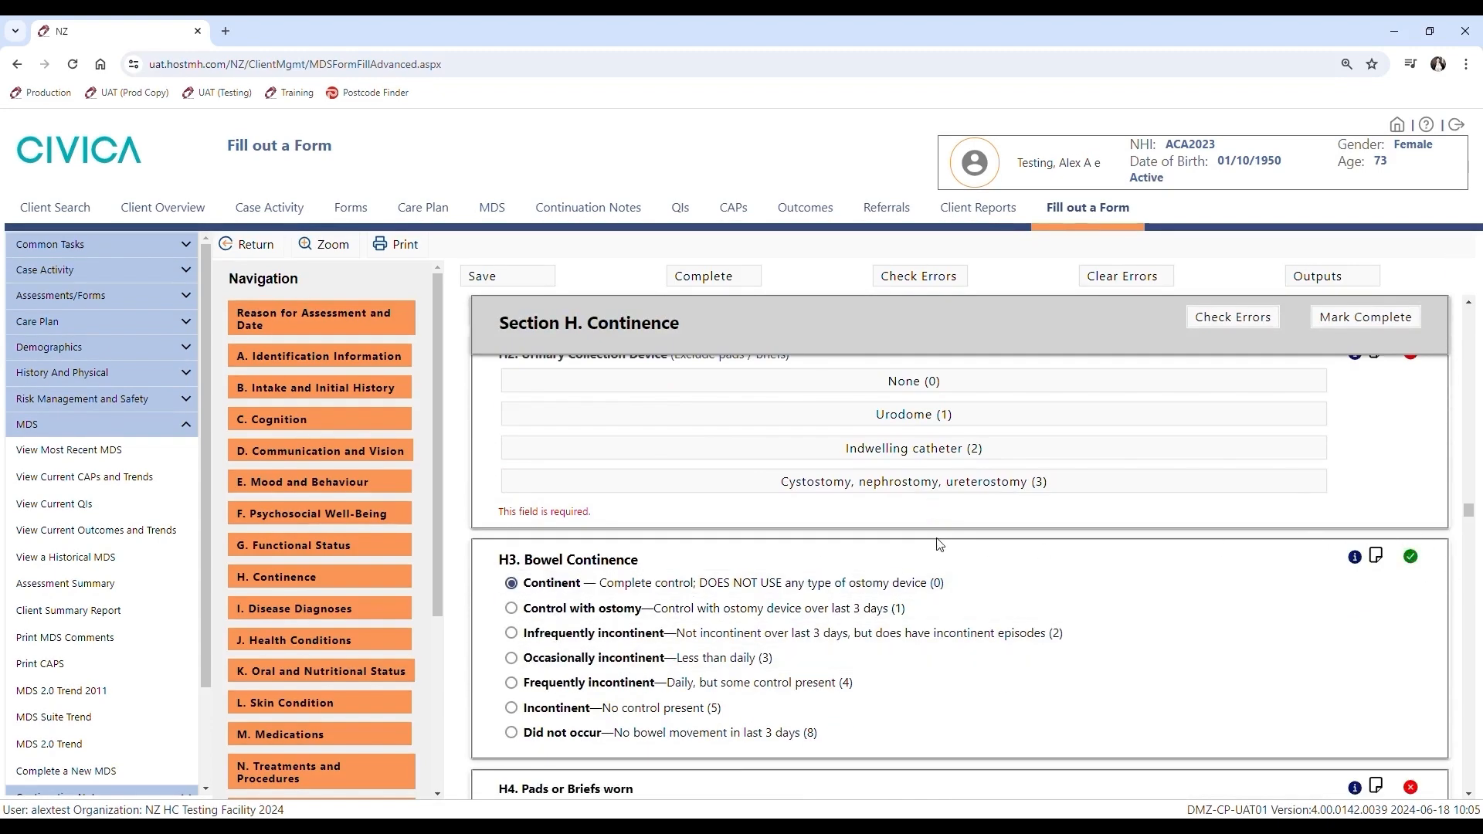
scroll(992, 548, up, 4)
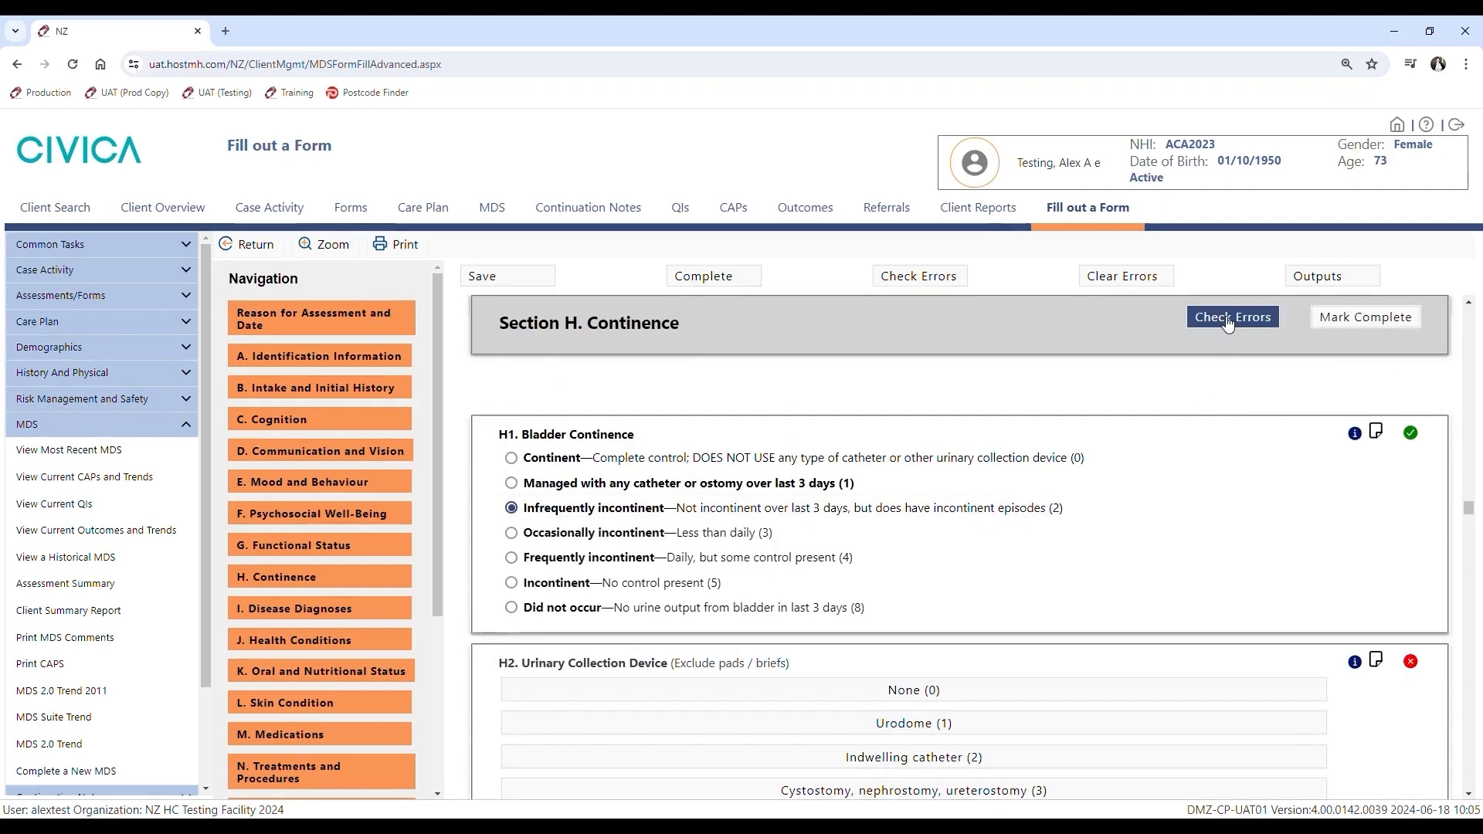
Step: Check Section H Continence for remaining errors again and close the error list
click(1228, 319)
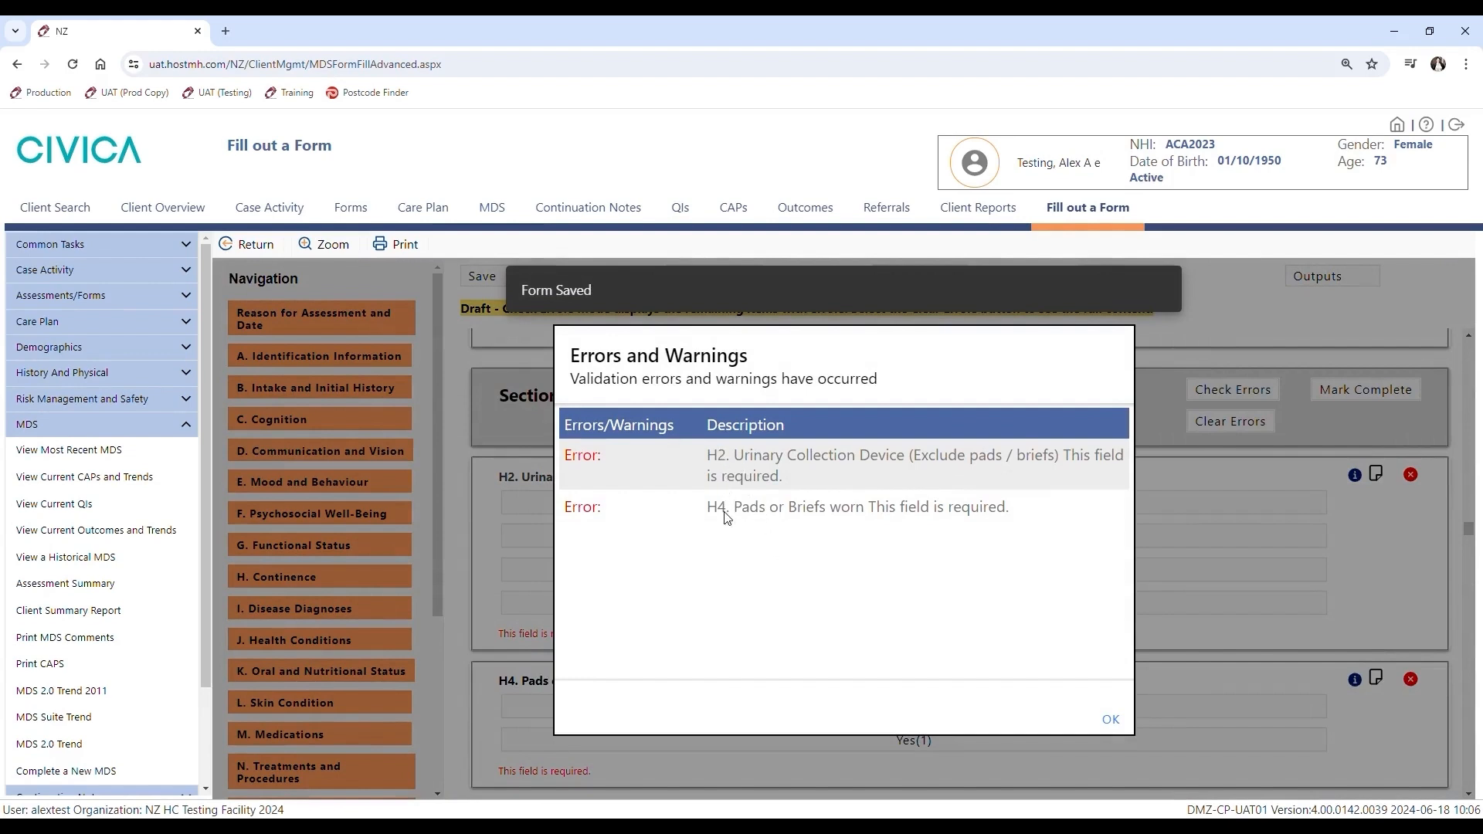
click(1112, 721)
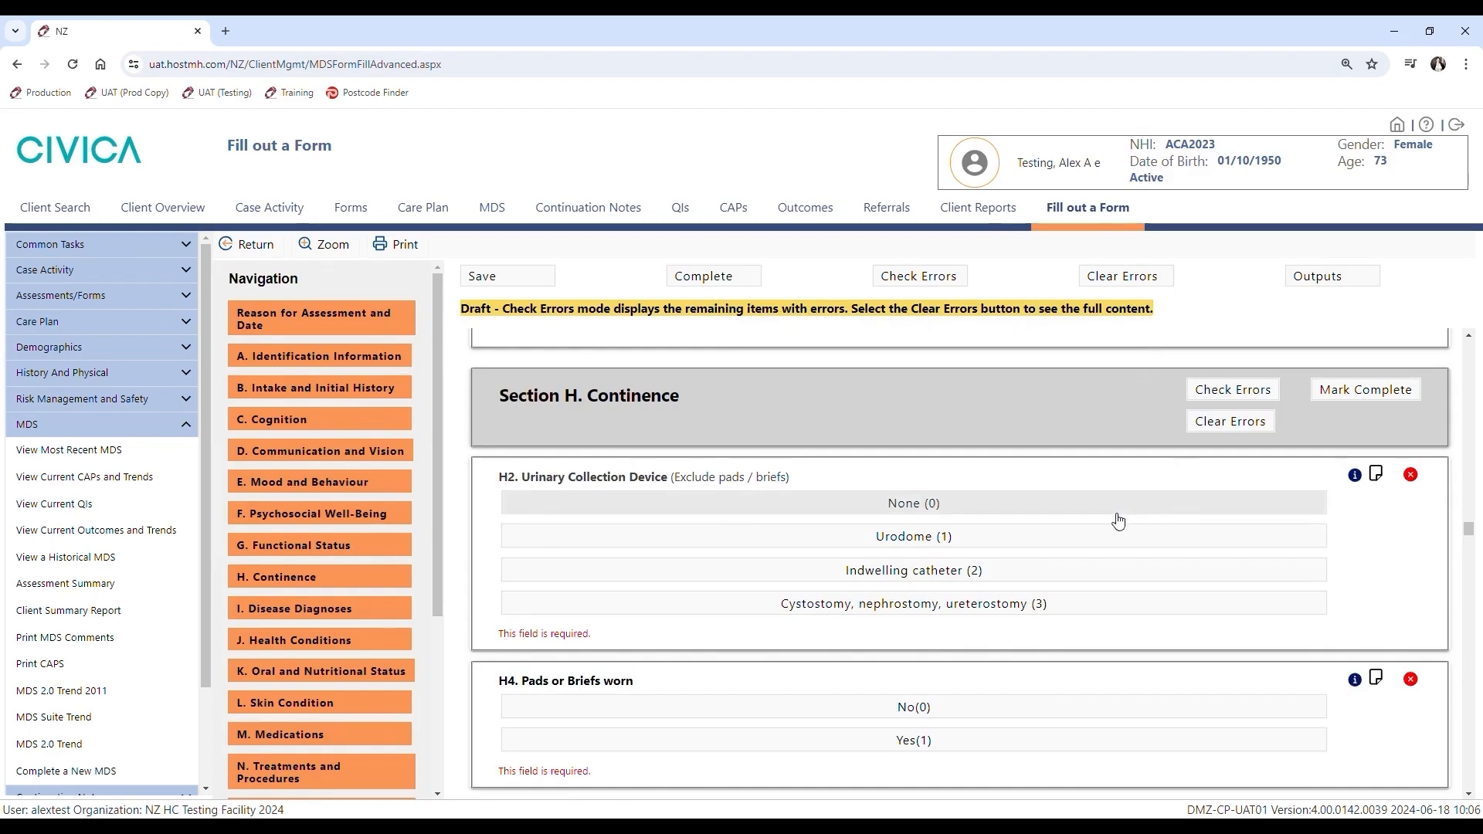
Step: Code H2 Urinary Collection Device as None (0) and H4 Pads or Briefs worn as No (0), and clear Section H's error display
click(931, 508)
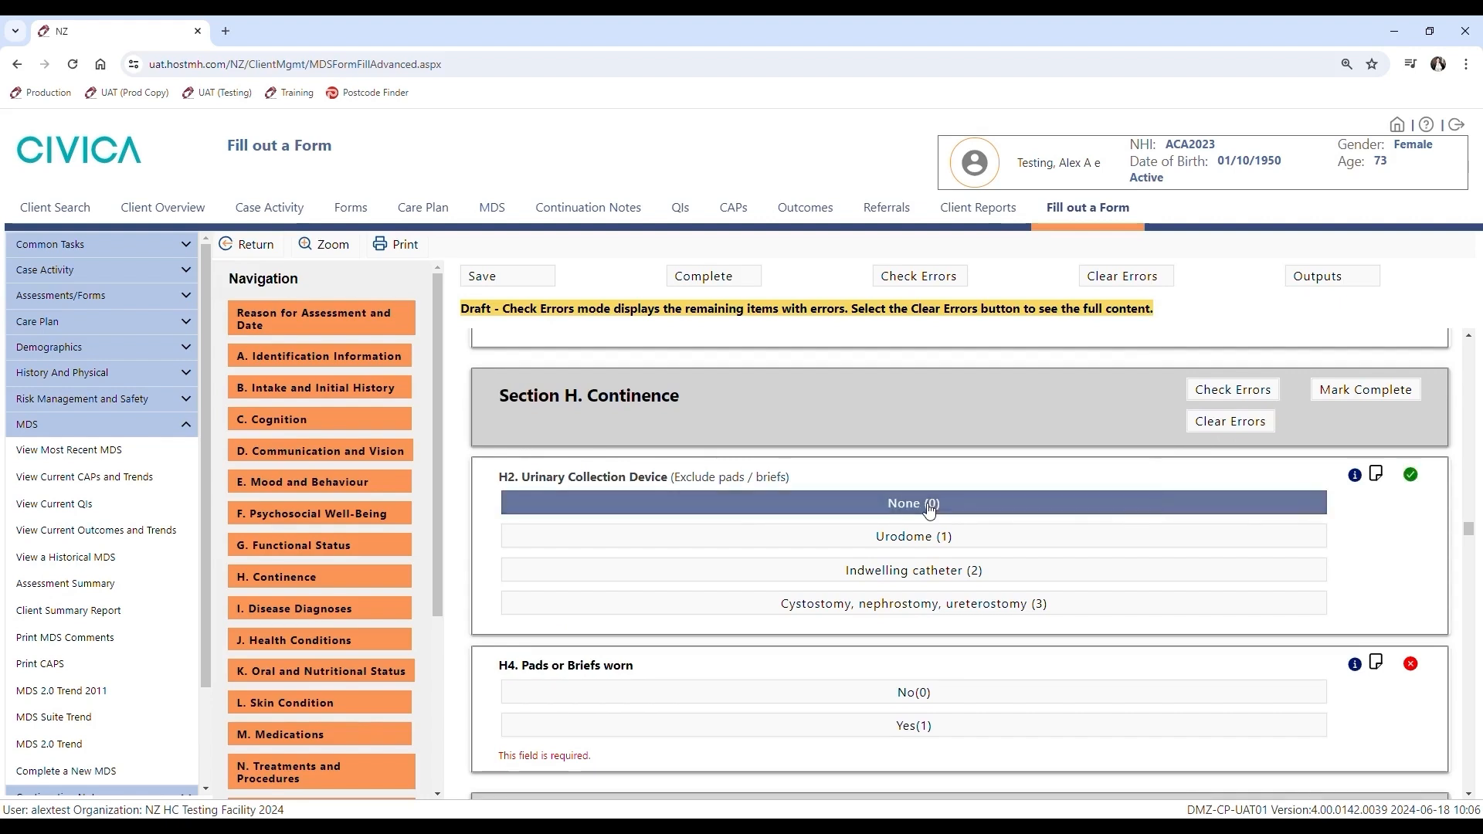
click(919, 691)
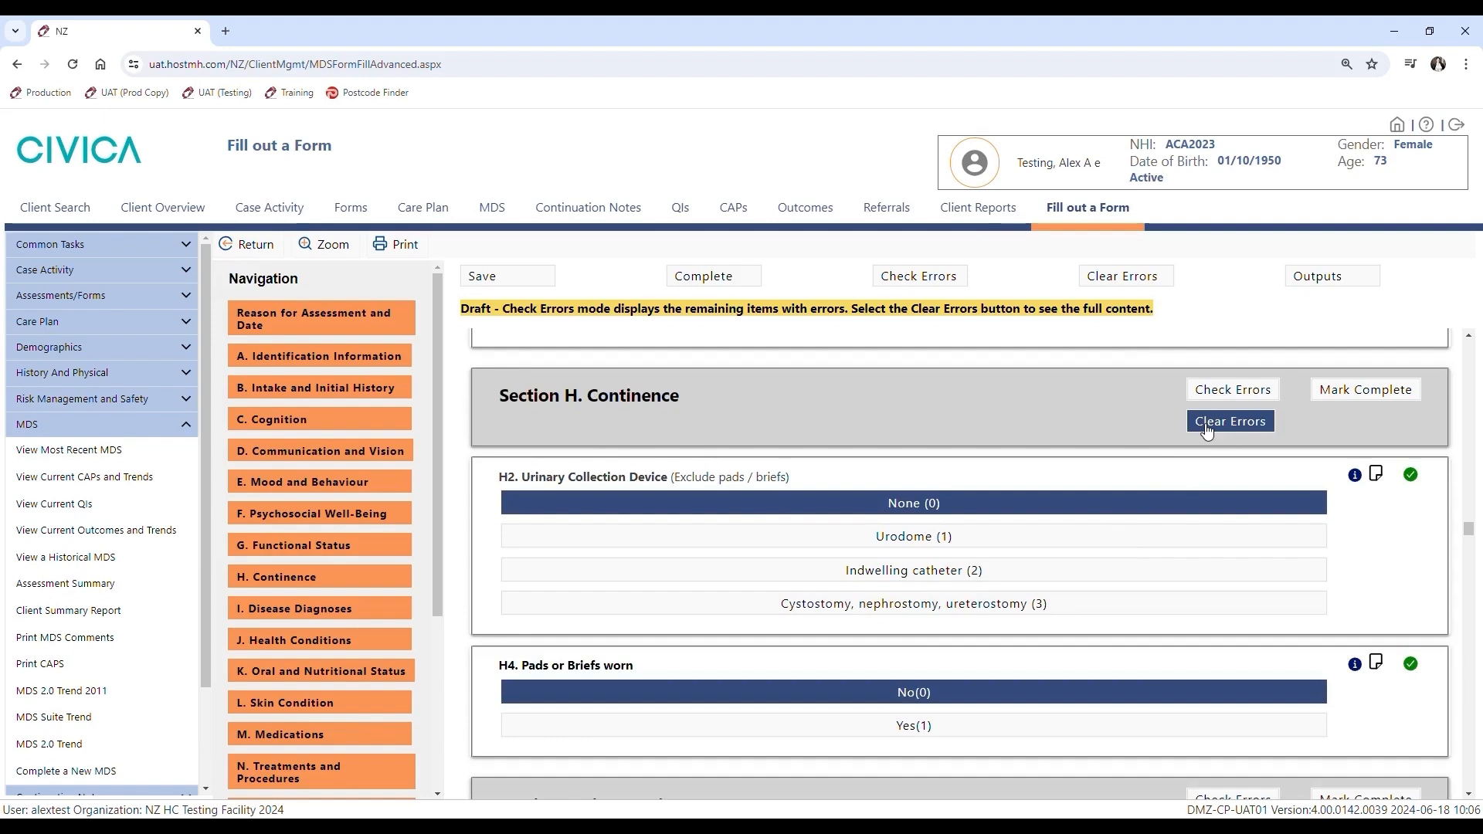
click(1207, 424)
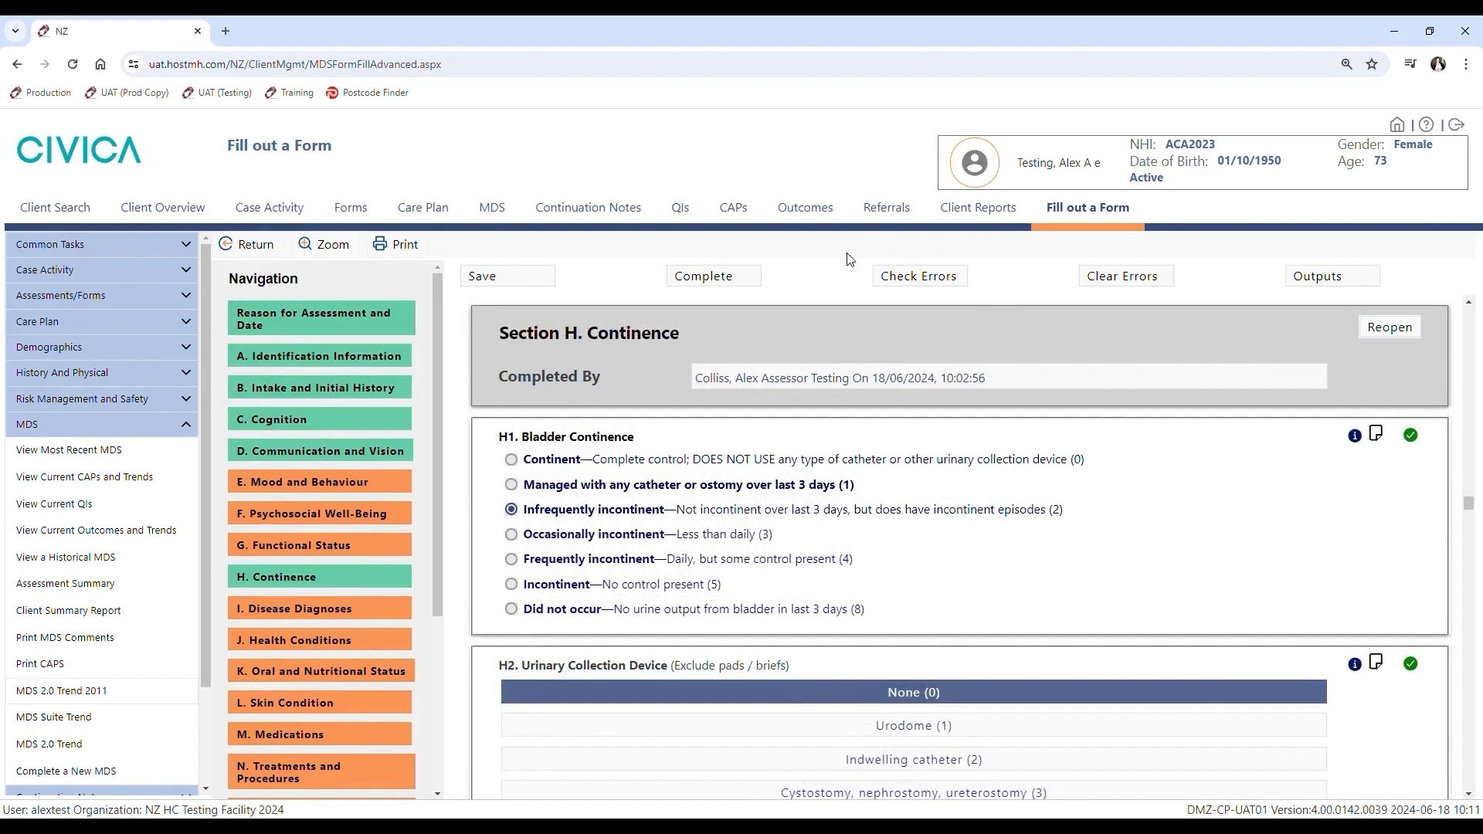
Step: Check the whole assessment for errors, look through the list of errors and warnings, and close it
click(926, 285)
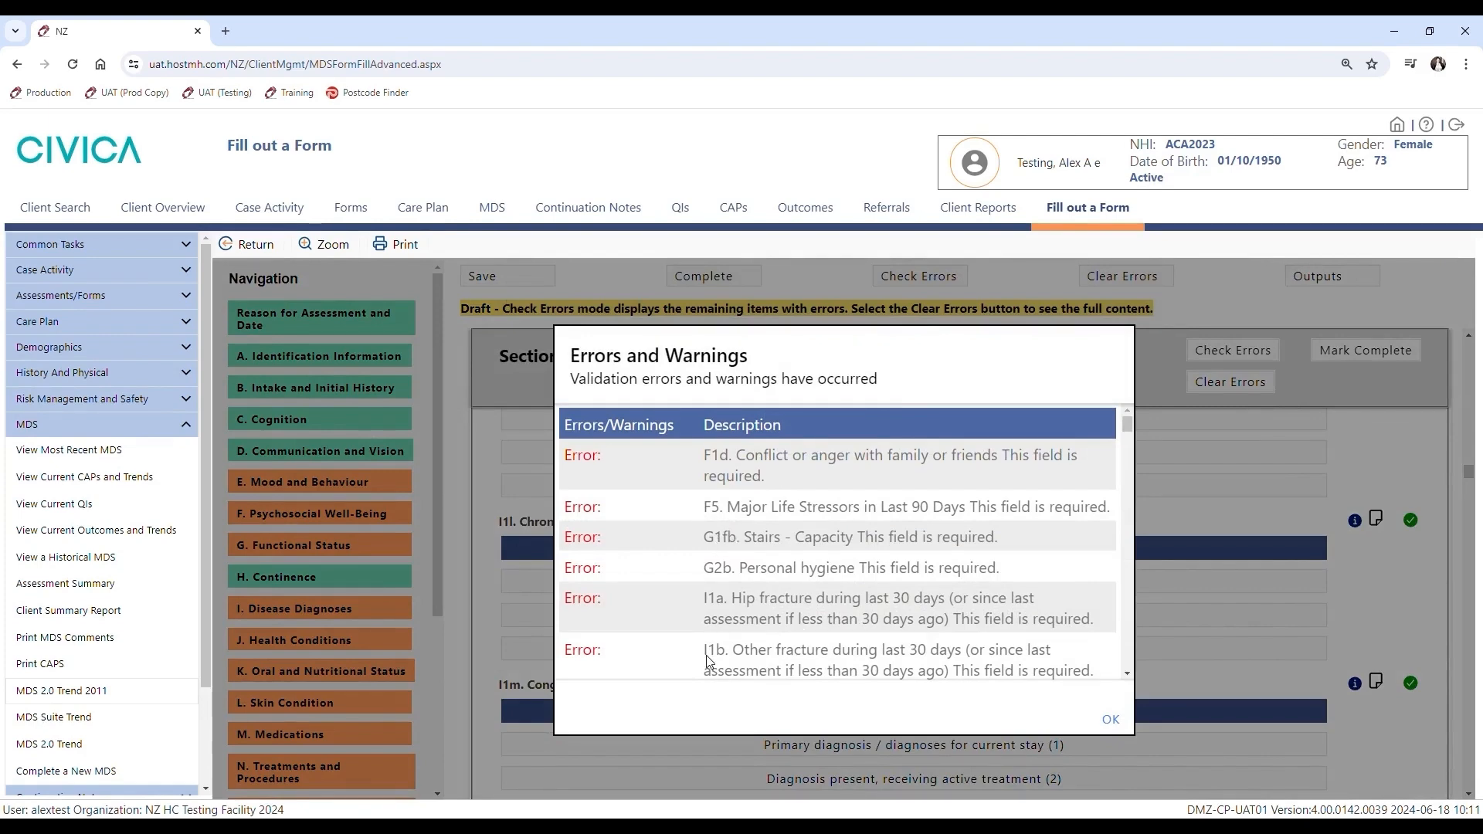
drag(1129, 419, 1138, 482)
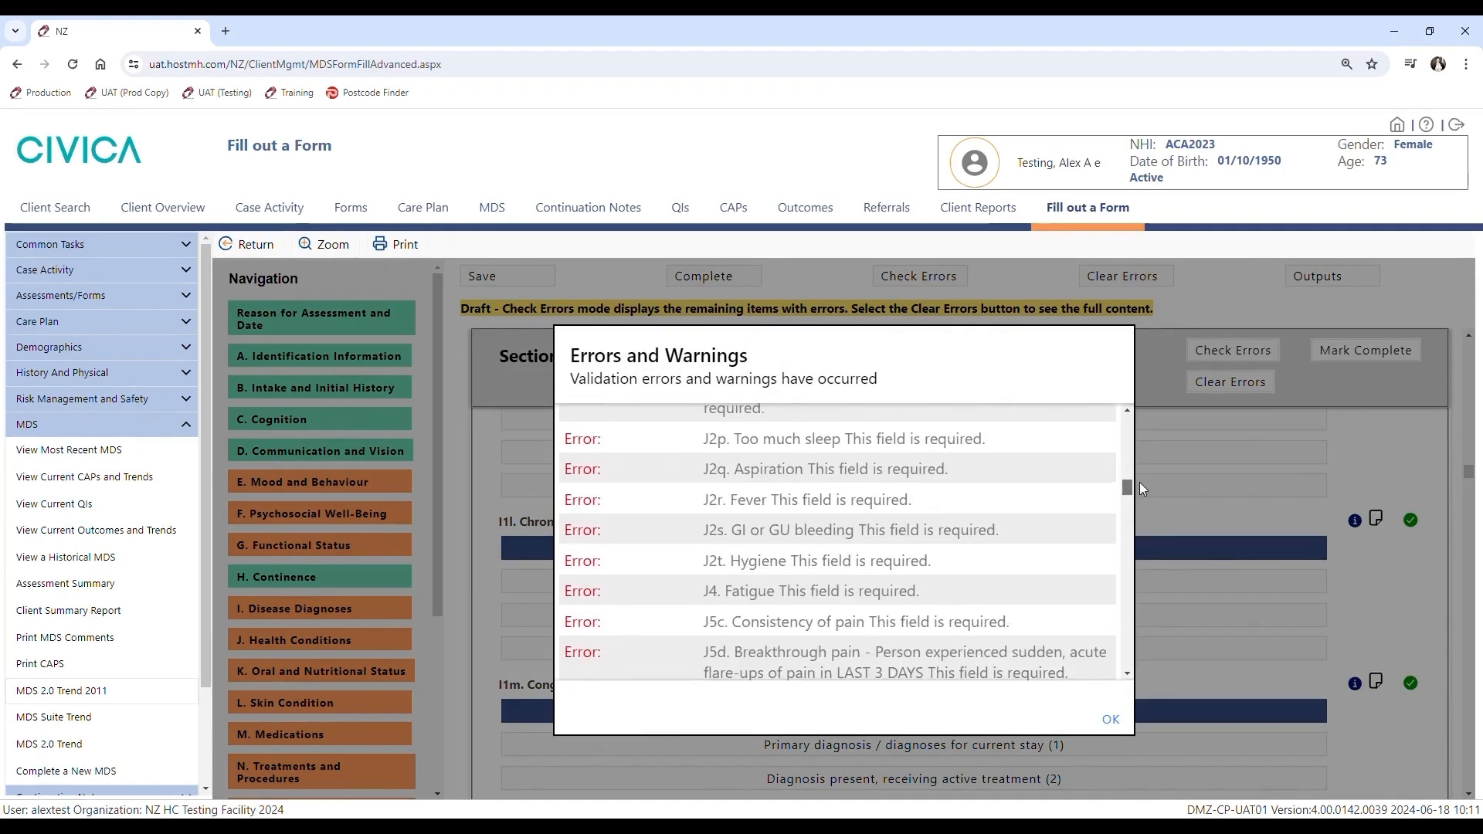
click(1118, 720)
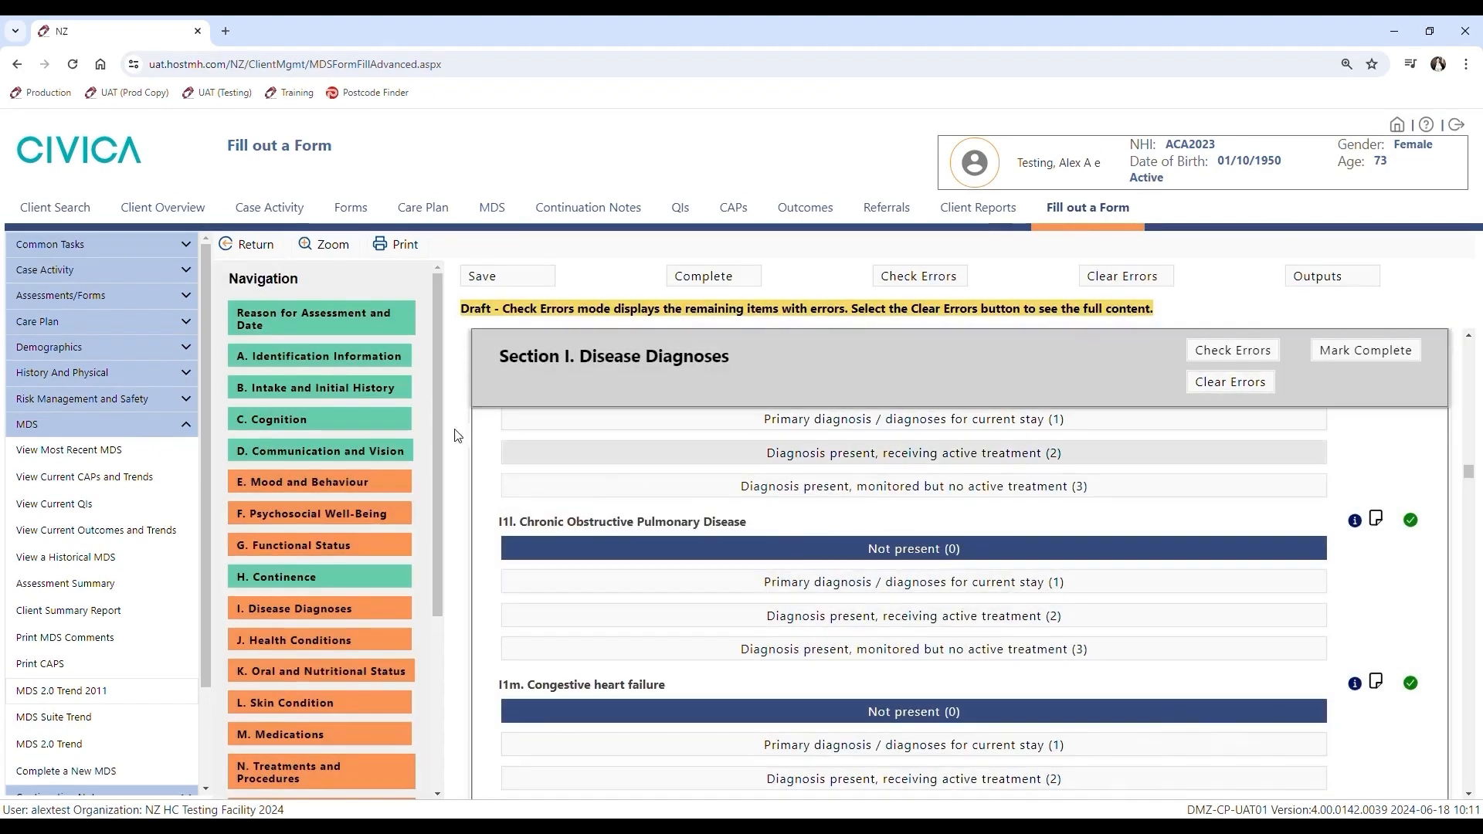
Step: Review the items listed in Check Errors mode, from Section A Identification Information to Section G Functional Status
click(327, 360)
scroll(734, 518, down, 5)
scroll(735, 518, down, 15)
scroll(729, 587, down, 15)
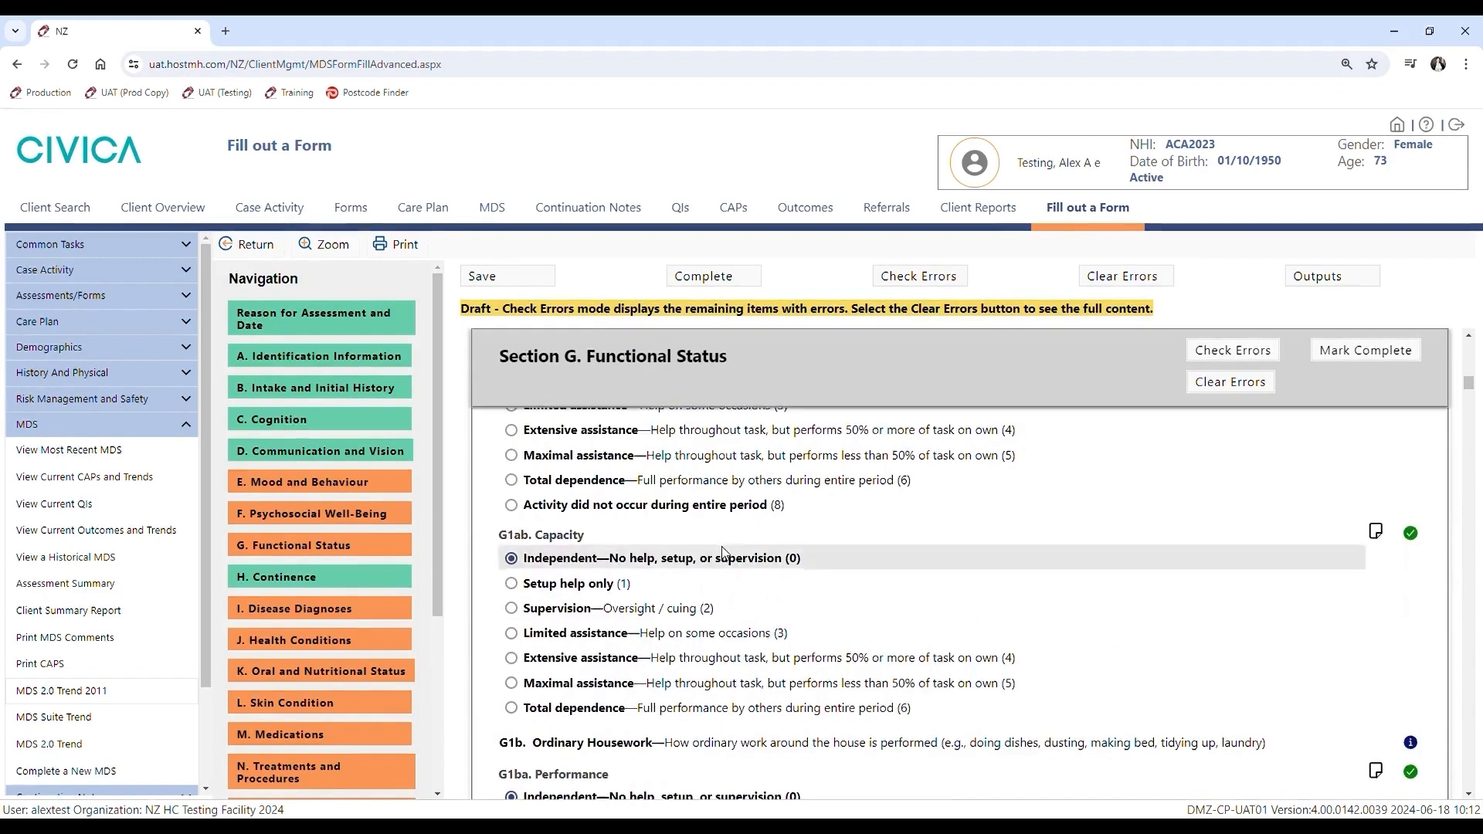
scroll(722, 553, down, 2)
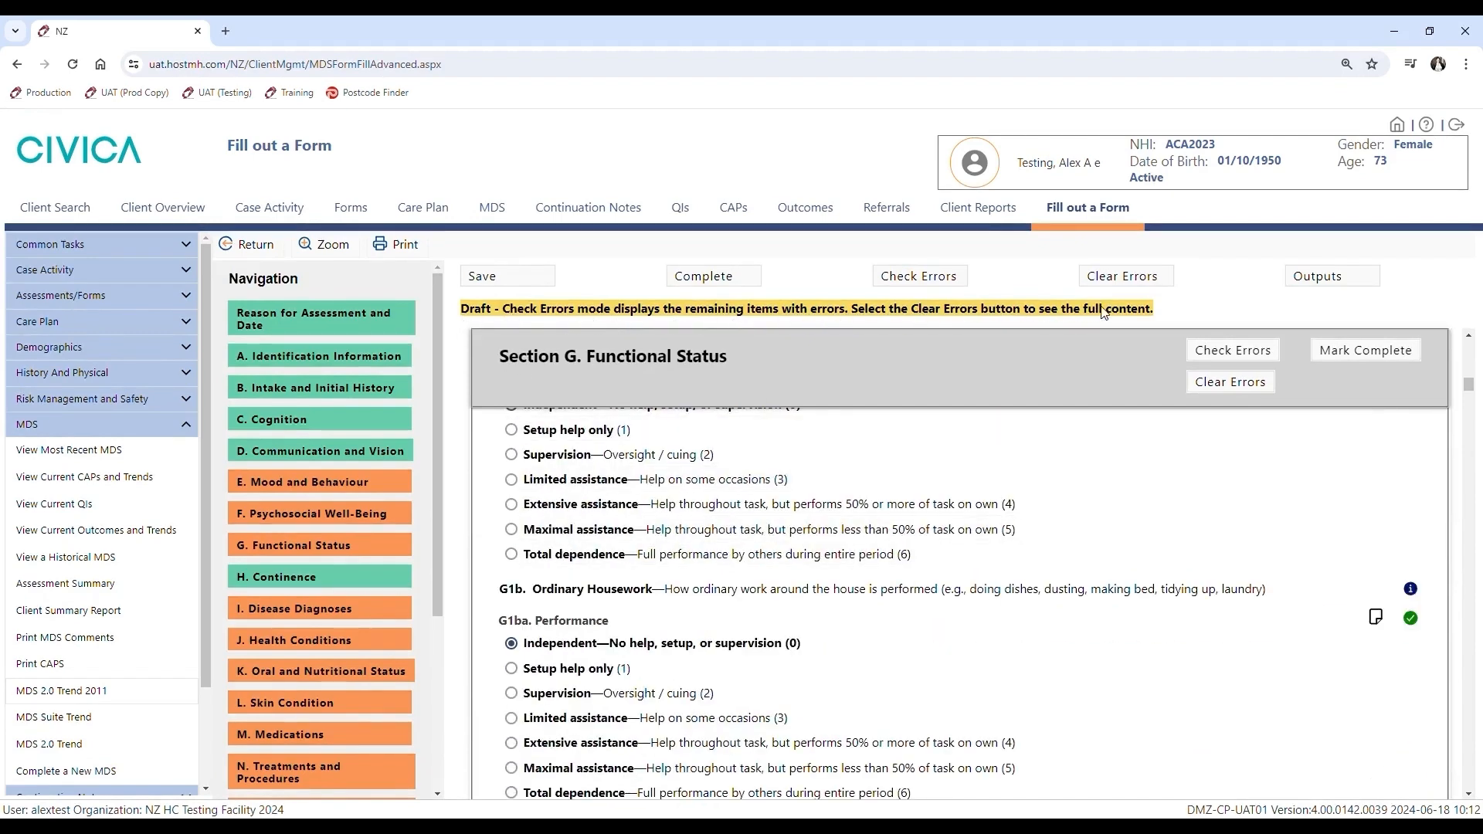
Step: Clear the assessment-wide error display to restore the full form, and go to Section C Cognition
click(1127, 278)
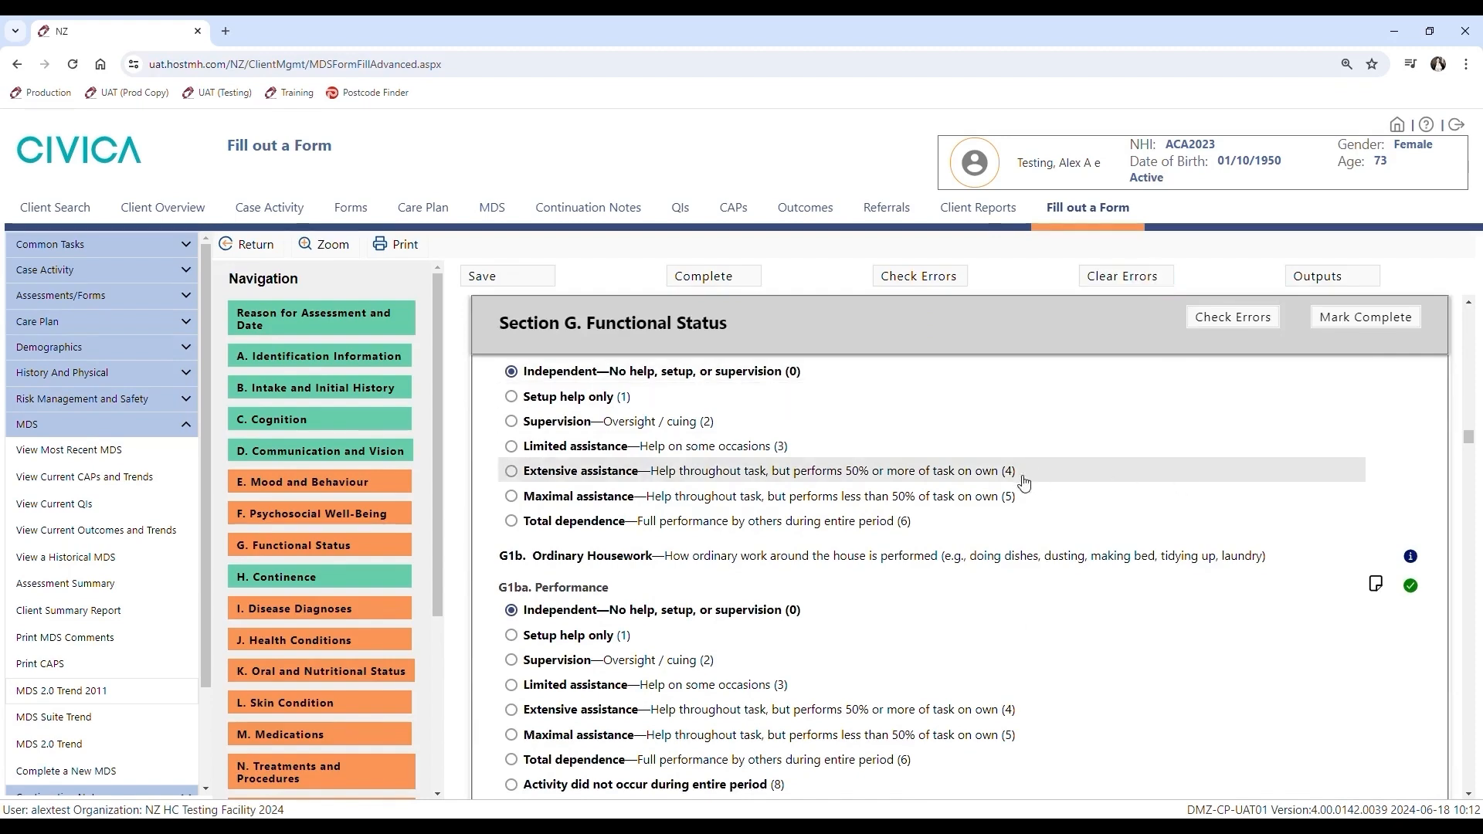
scroll(885, 555, up, 3)
scroll(884, 555, up, 8)
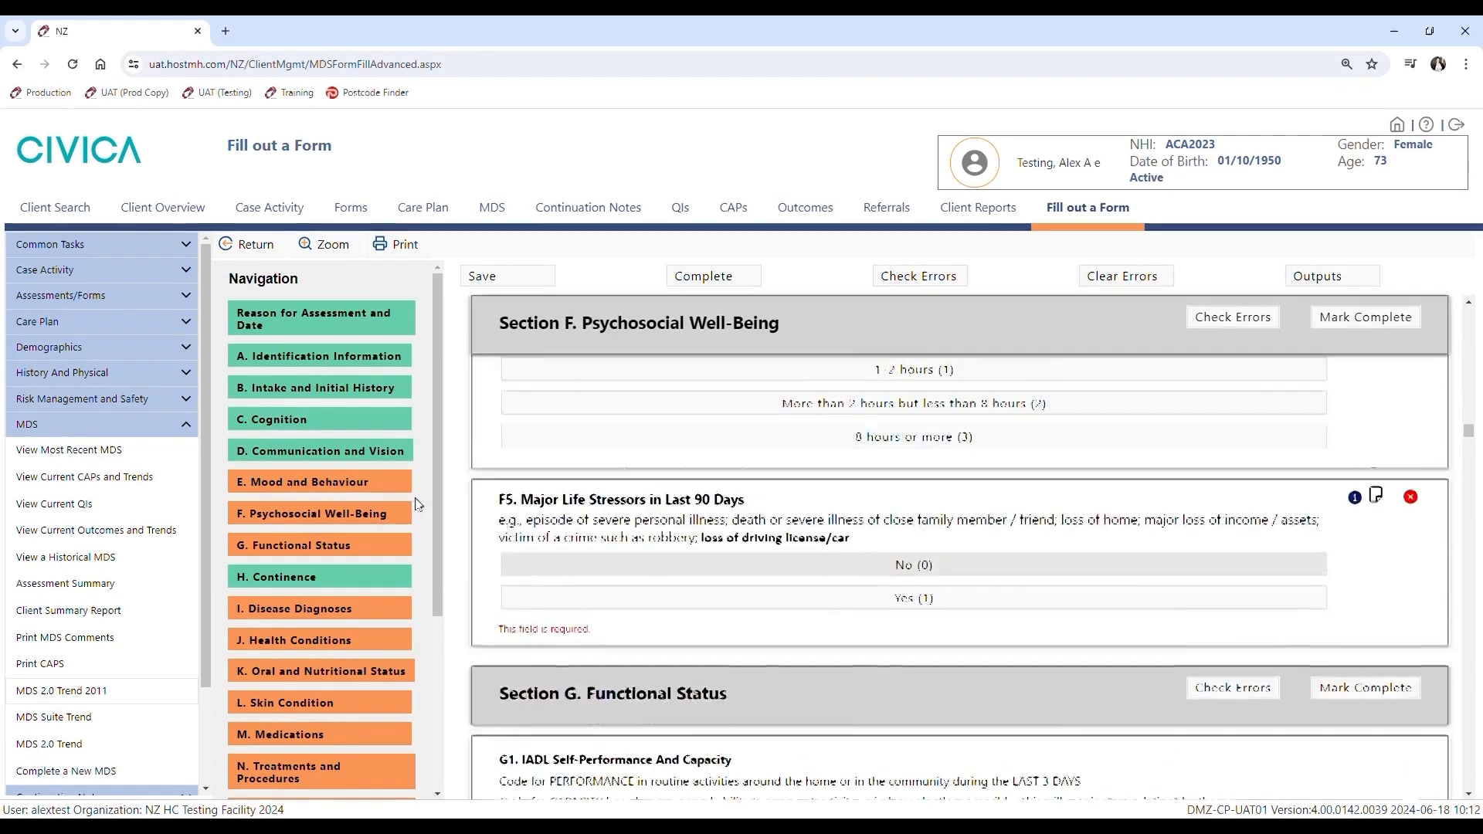
click(312, 421)
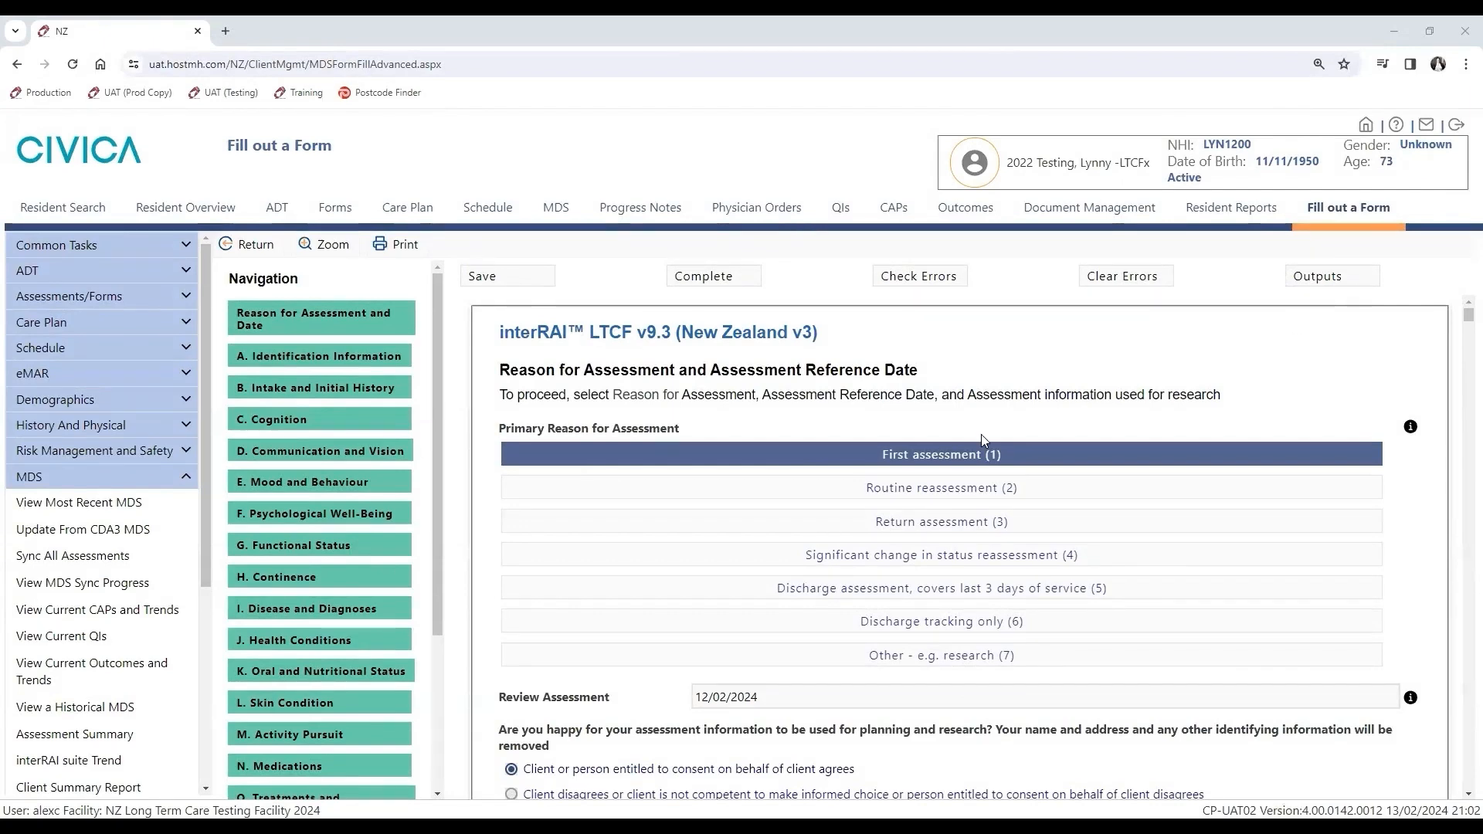
Step: Show the assessment outputs, expand the CAPs list to review the triggered levels, and collapse it again
click(1316, 278)
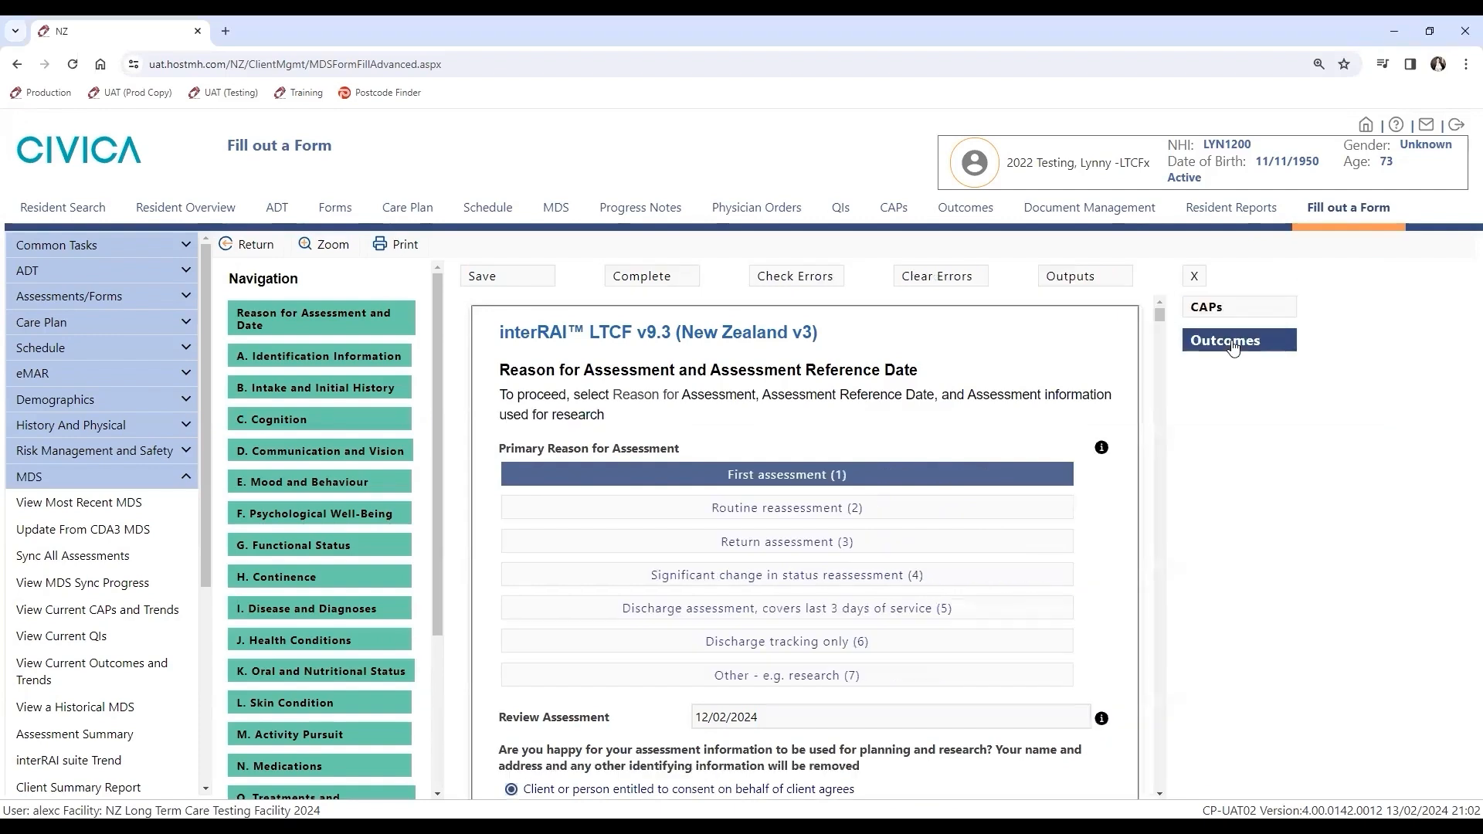
click(1222, 308)
scroll(1203, 430, down, 5)
scroll(1203, 430, down, 7)
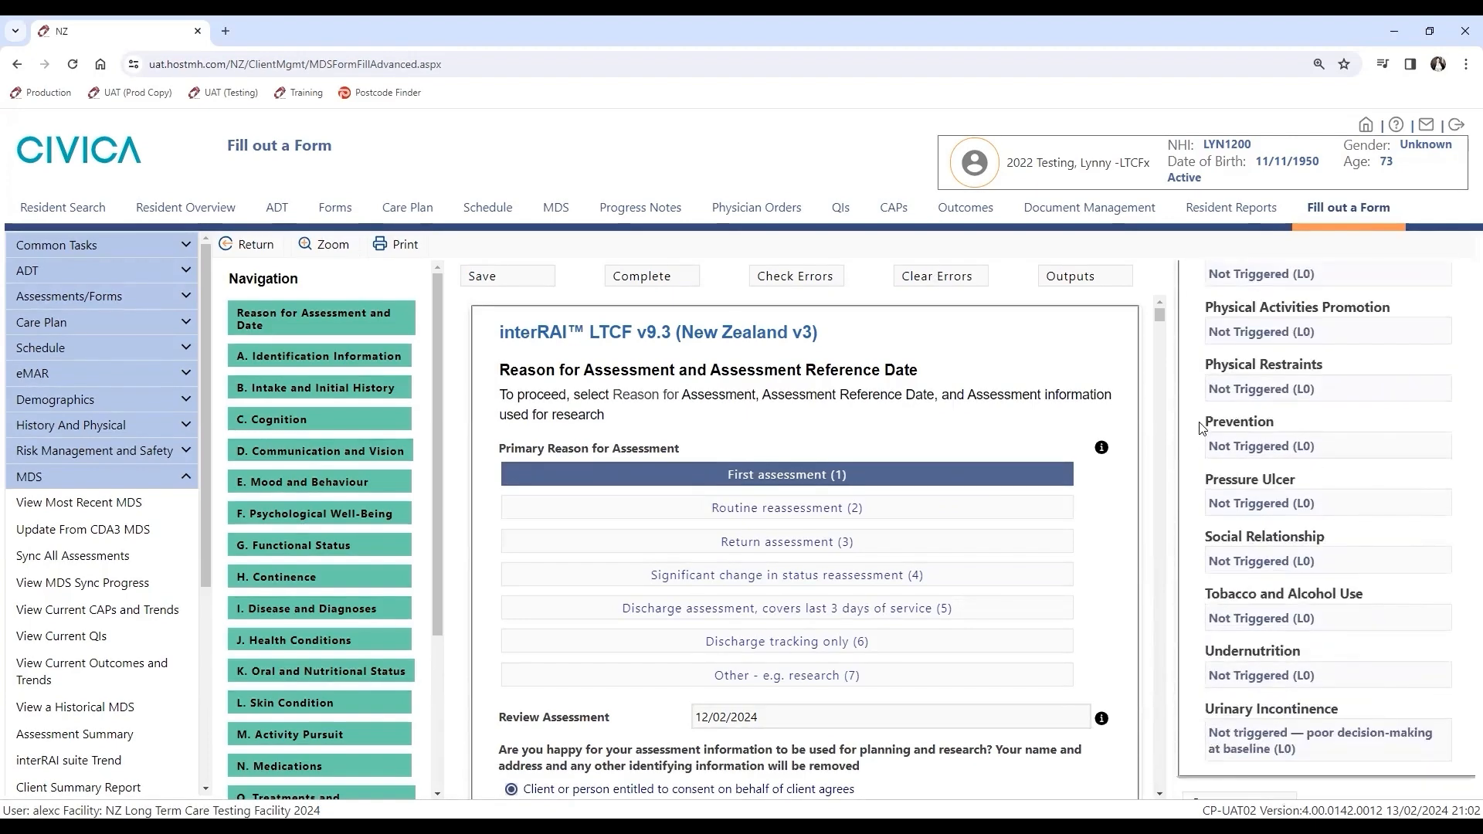
scroll(1203, 430, down, 1)
scroll(1202, 437, up, 12)
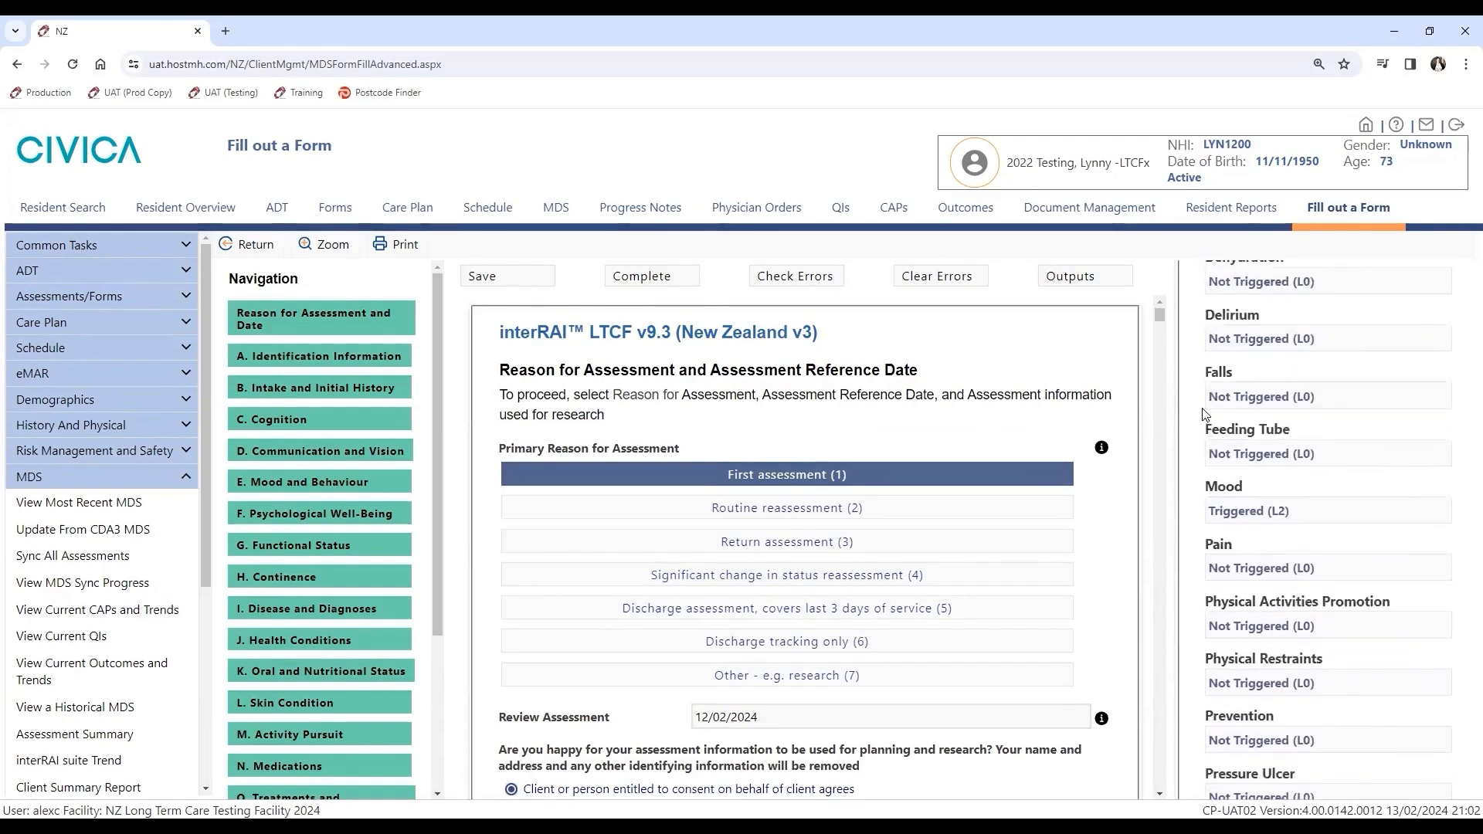
scroll(1203, 421, up, 1)
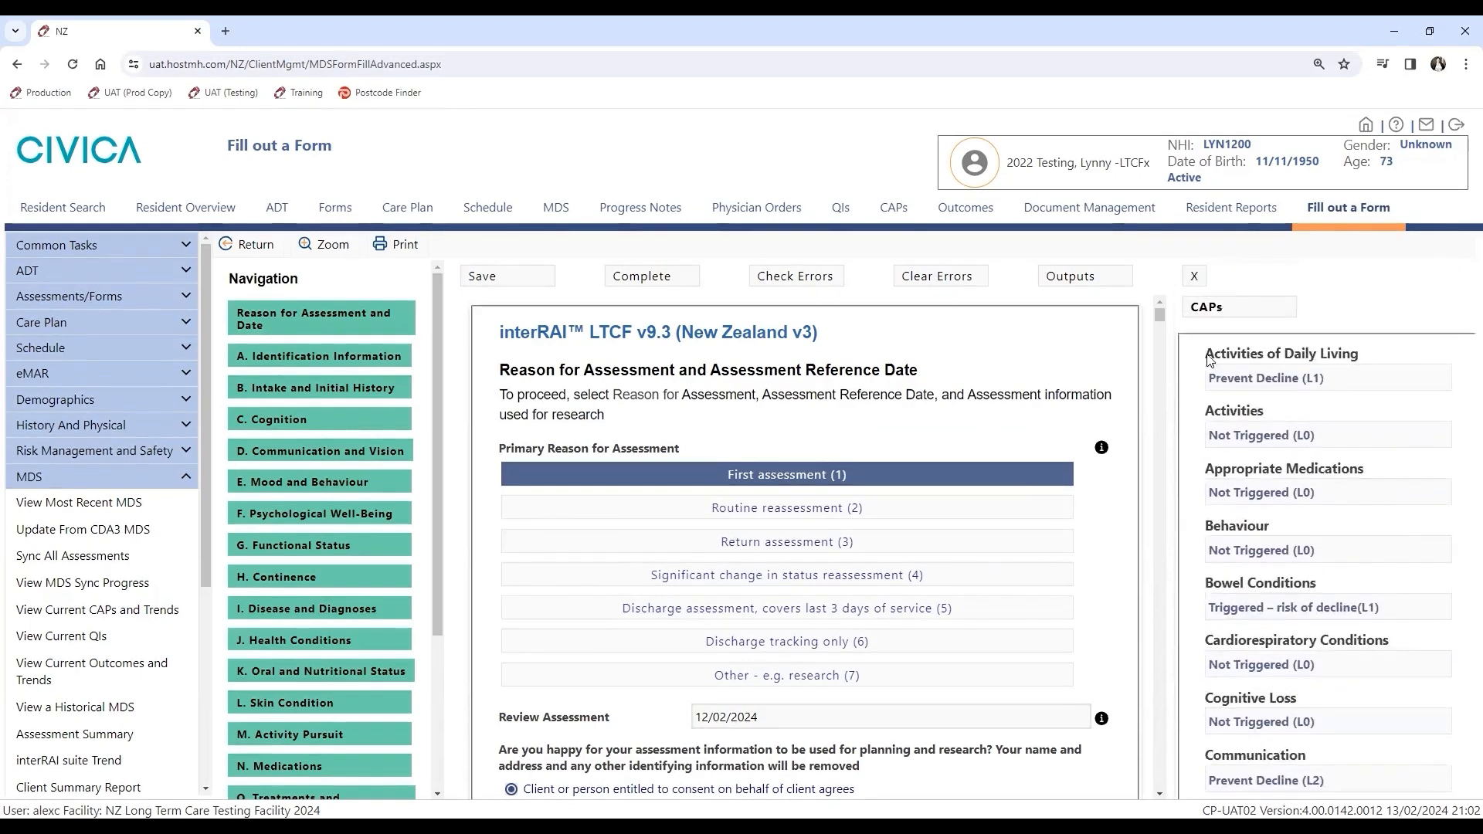
click(1224, 309)
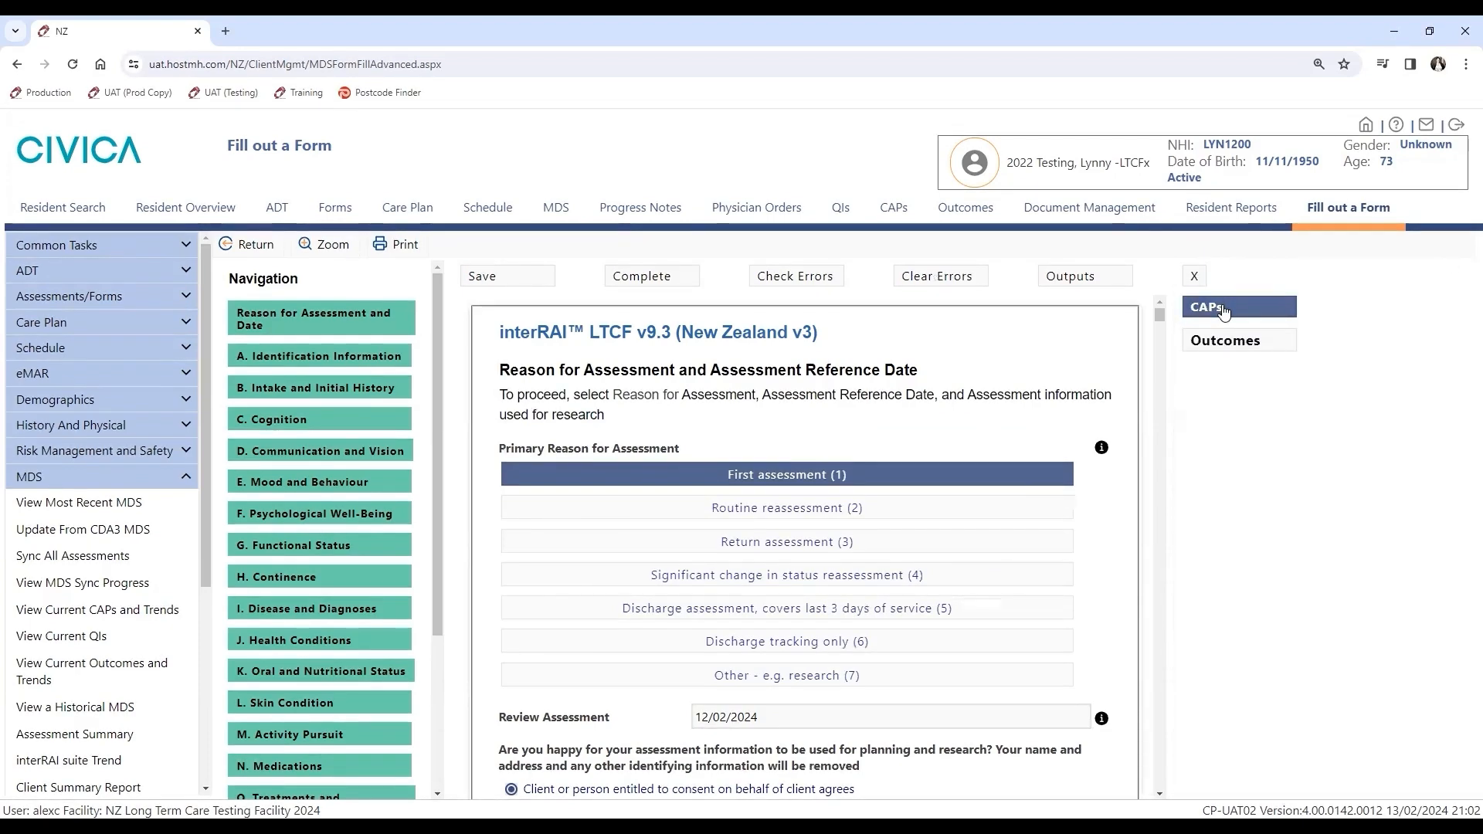
Step: Expand the Outcomes list in the assessment outputs, review the scale scores, and close the outputs
click(1234, 341)
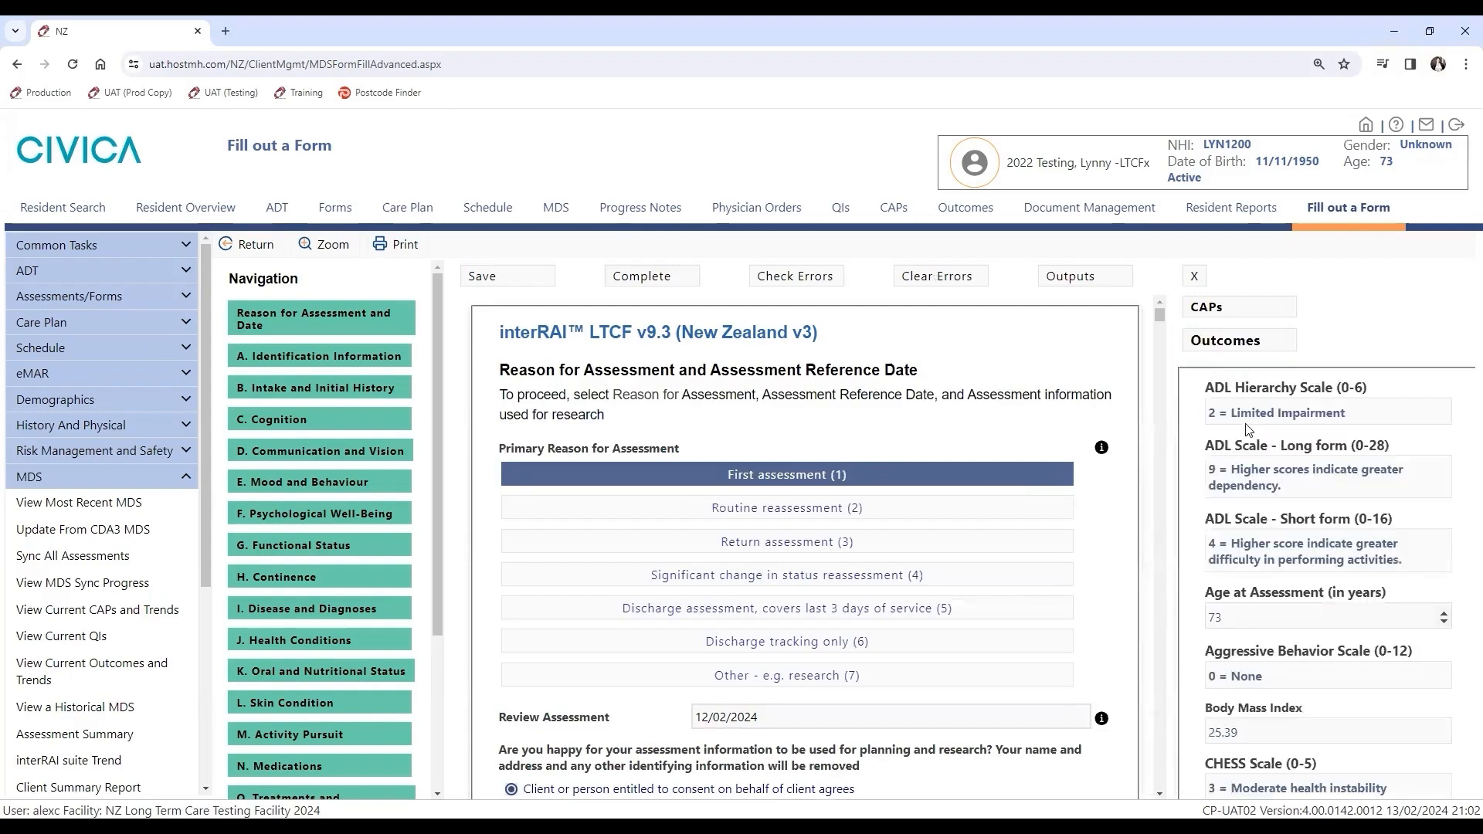
scroll(1249, 430, down, 9)
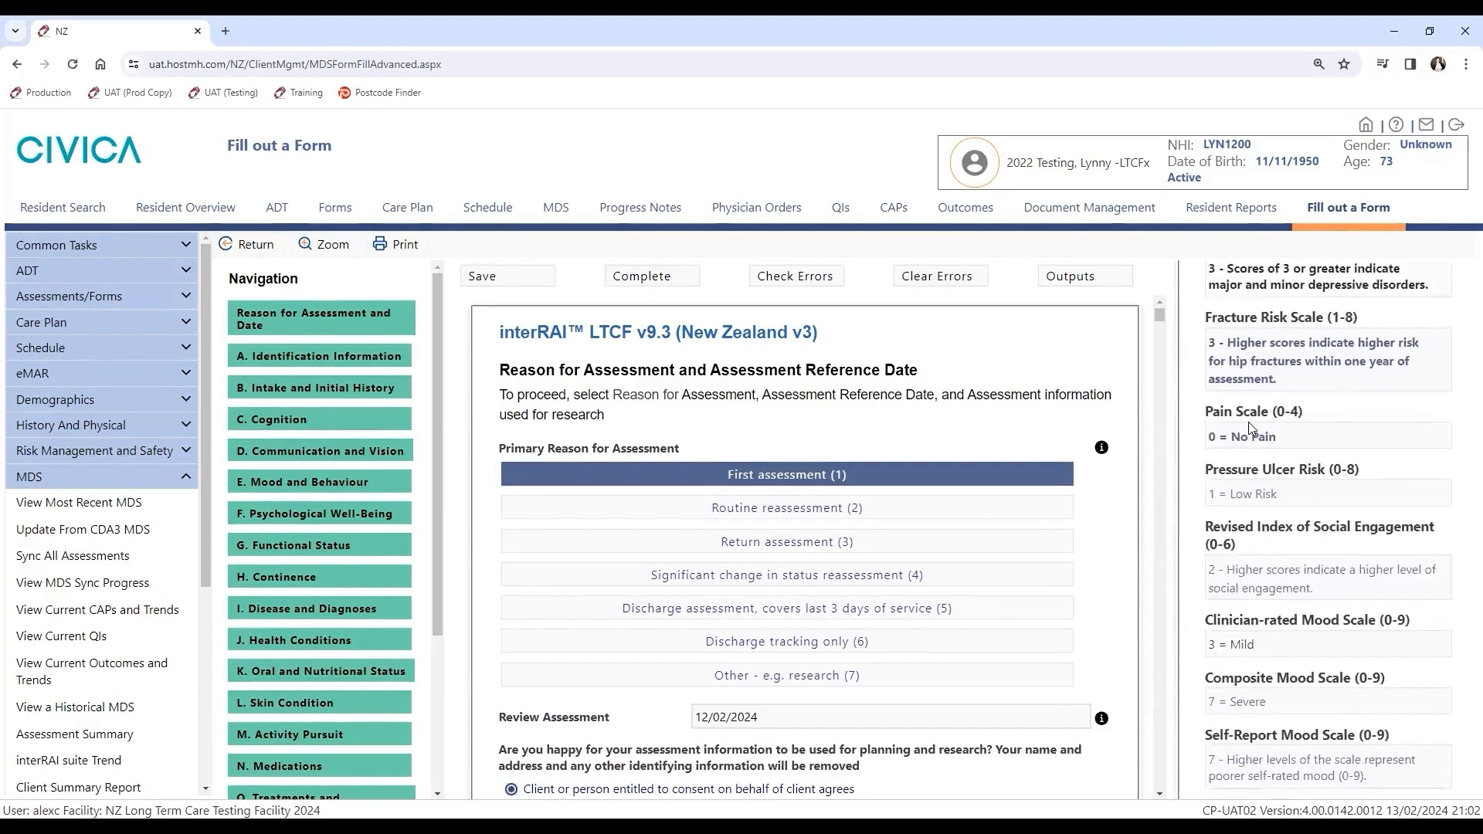
scroll(1249, 425, down, 1)
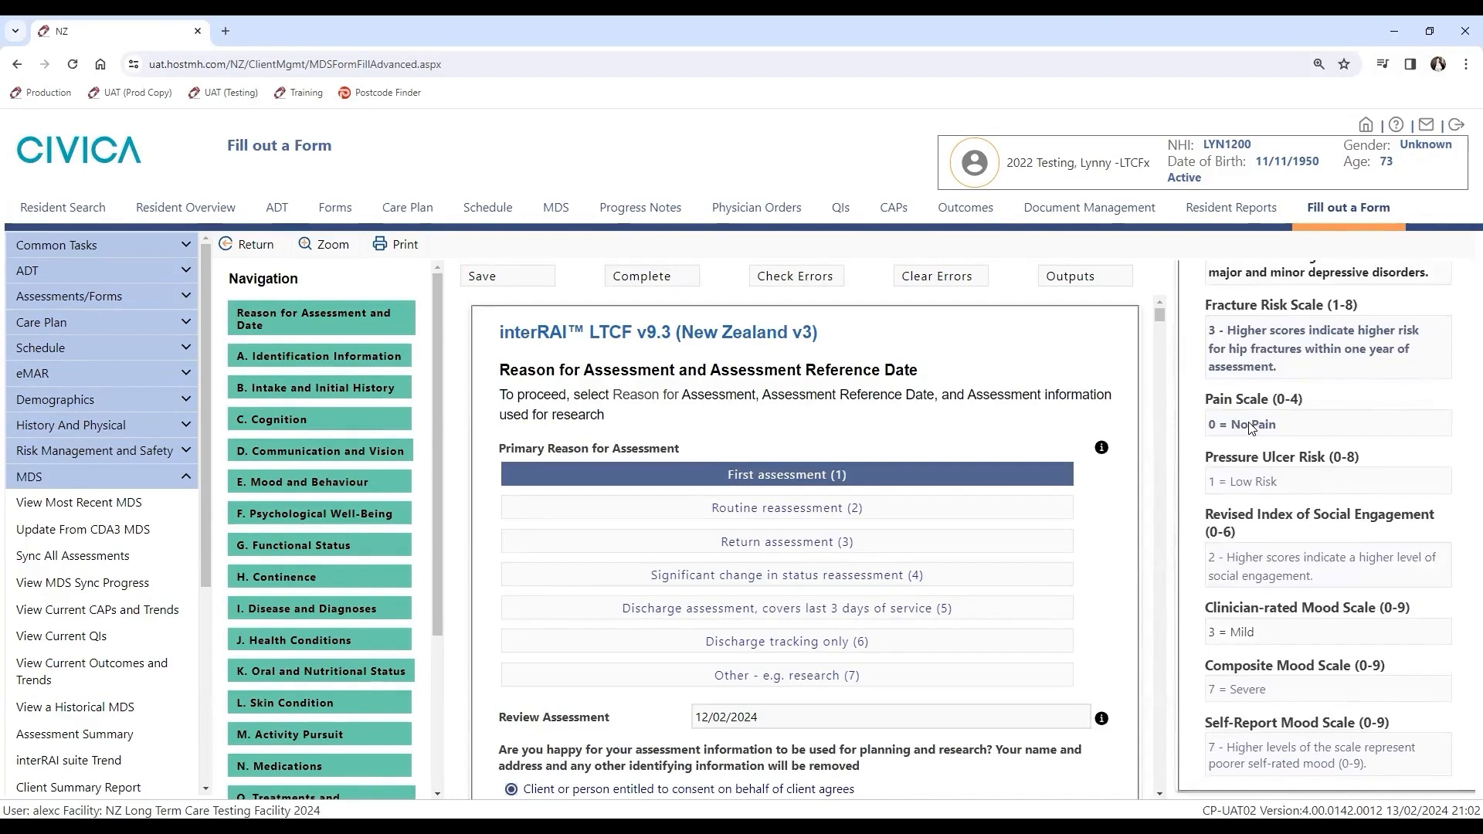
scroll(1249, 430, up, 10)
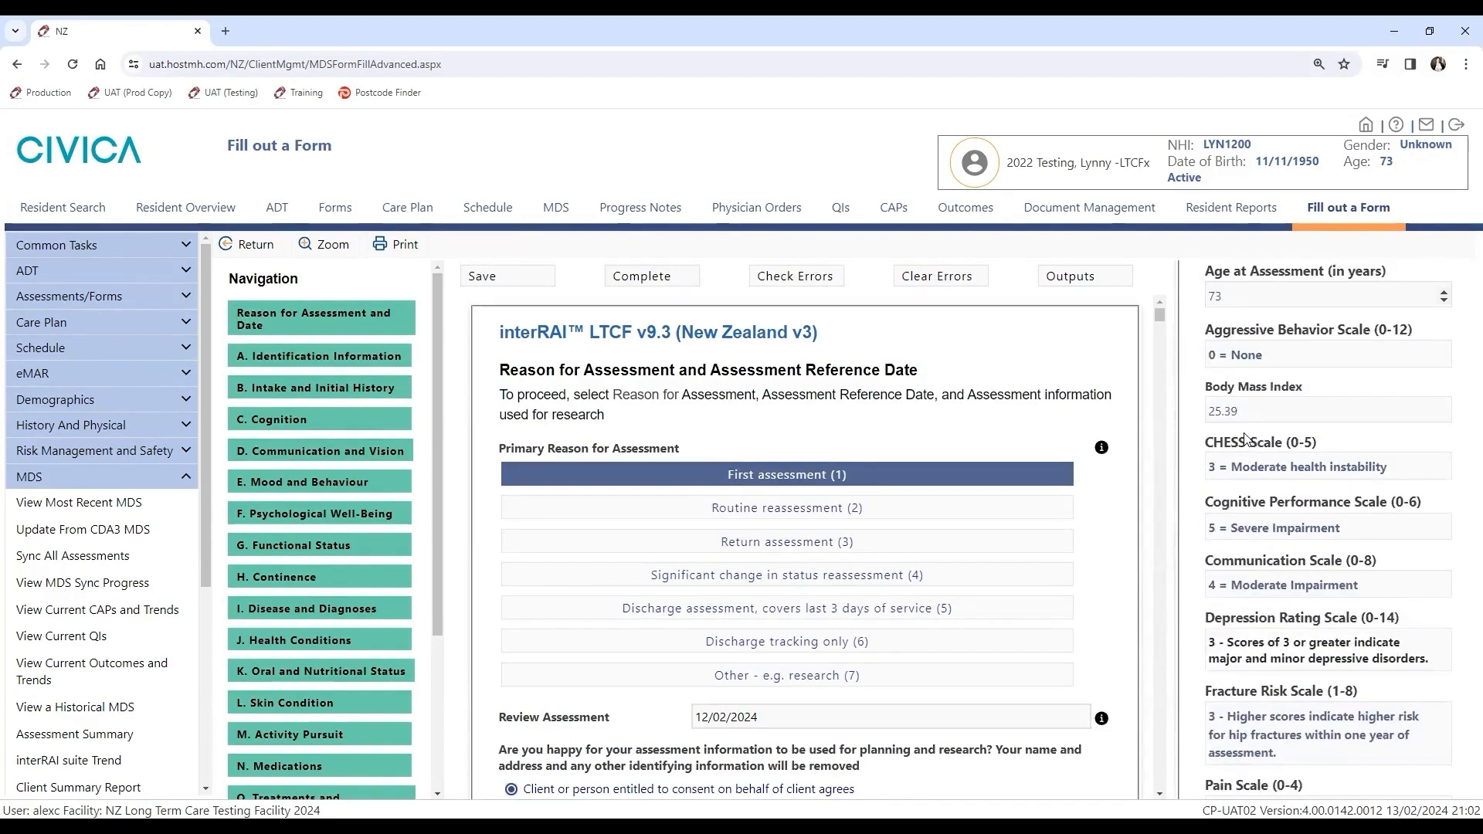
click(1219, 345)
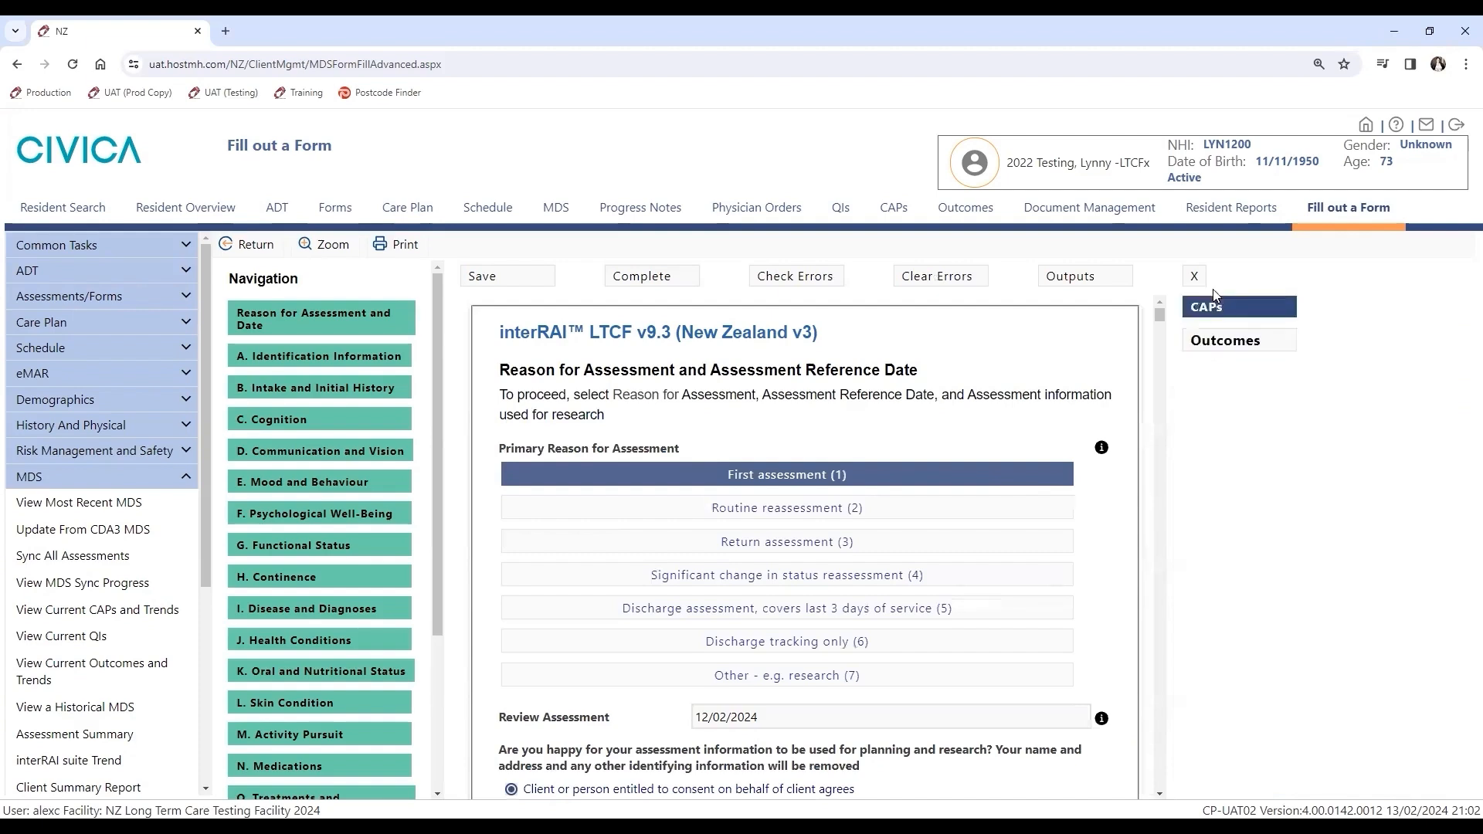
click(1194, 276)
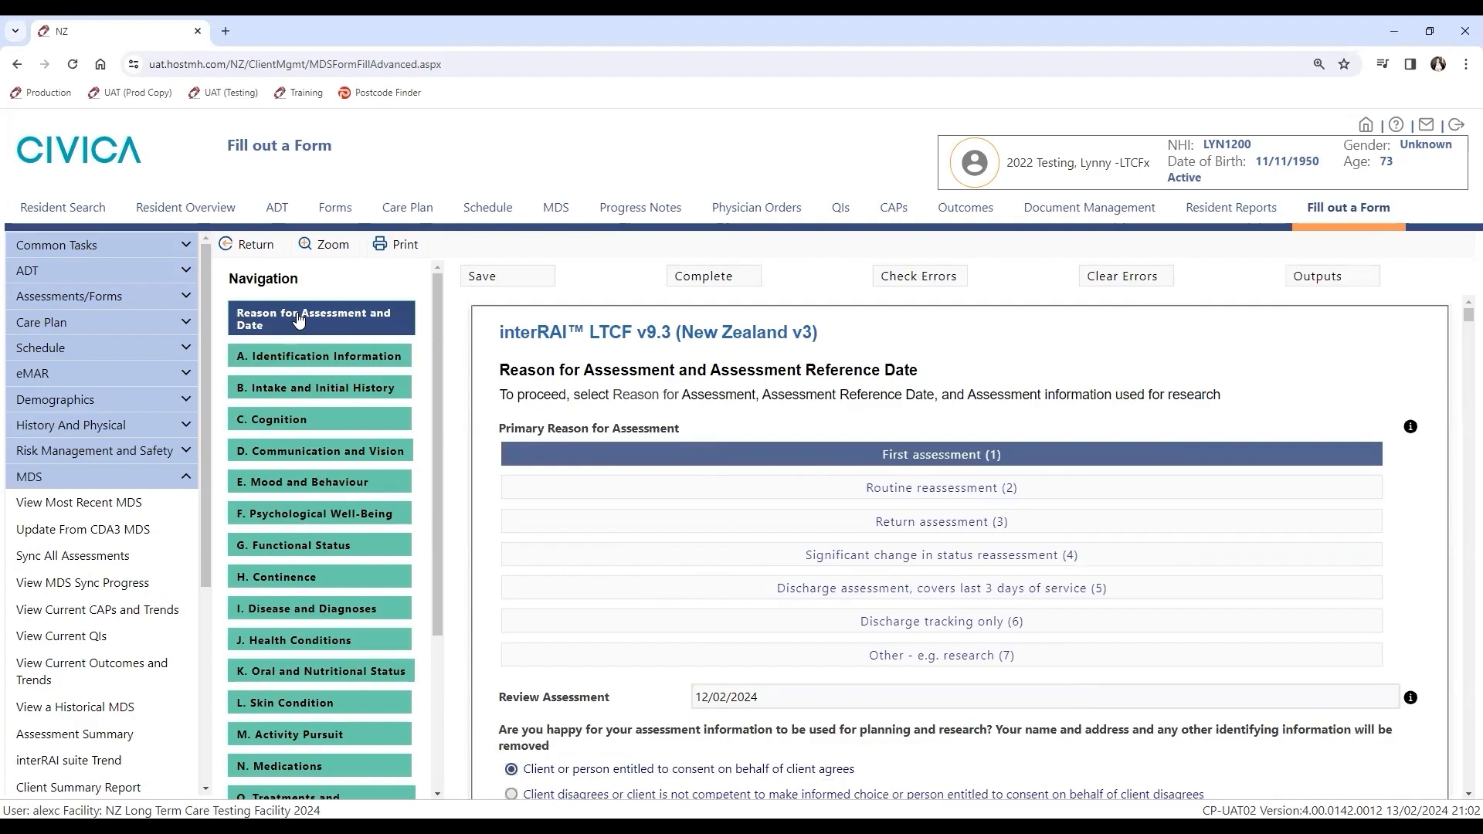
Step: Go to the form's Outcomes section and review the scale scores from ADL through Pressure Ulcer Risk
scroll(309, 386, down, 3)
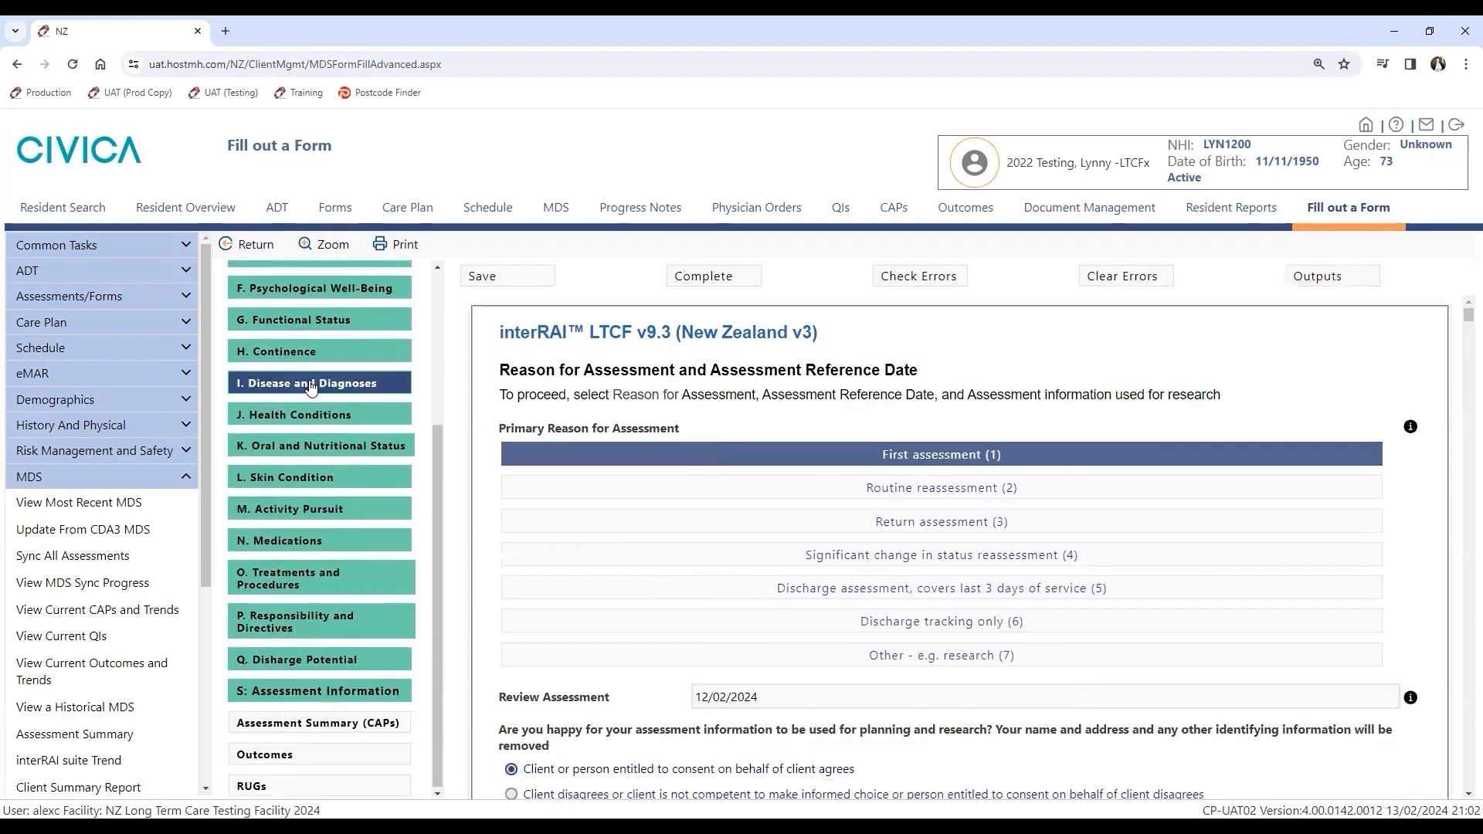
click(300, 761)
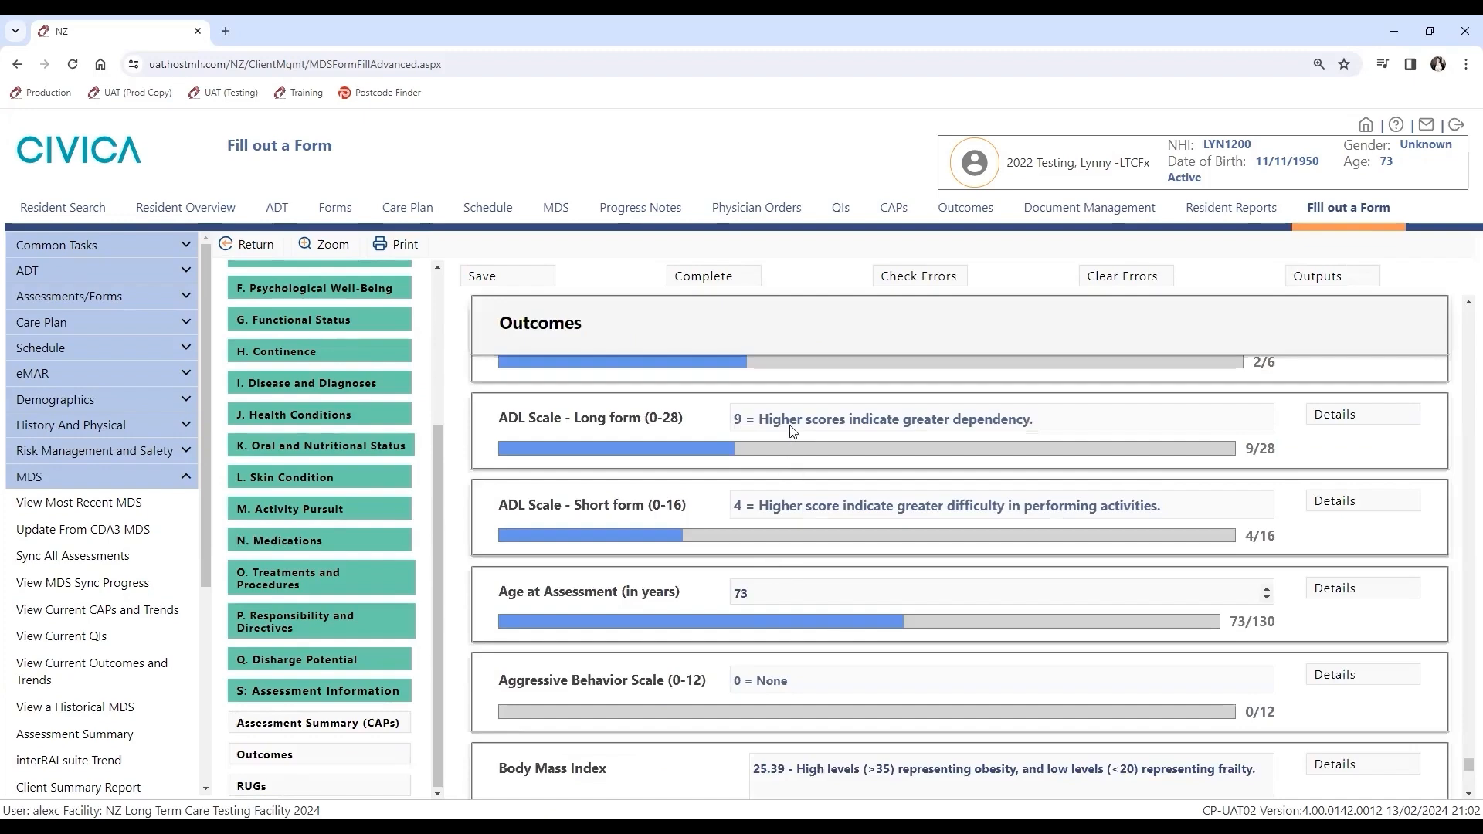
scroll(757, 525, down, 4)
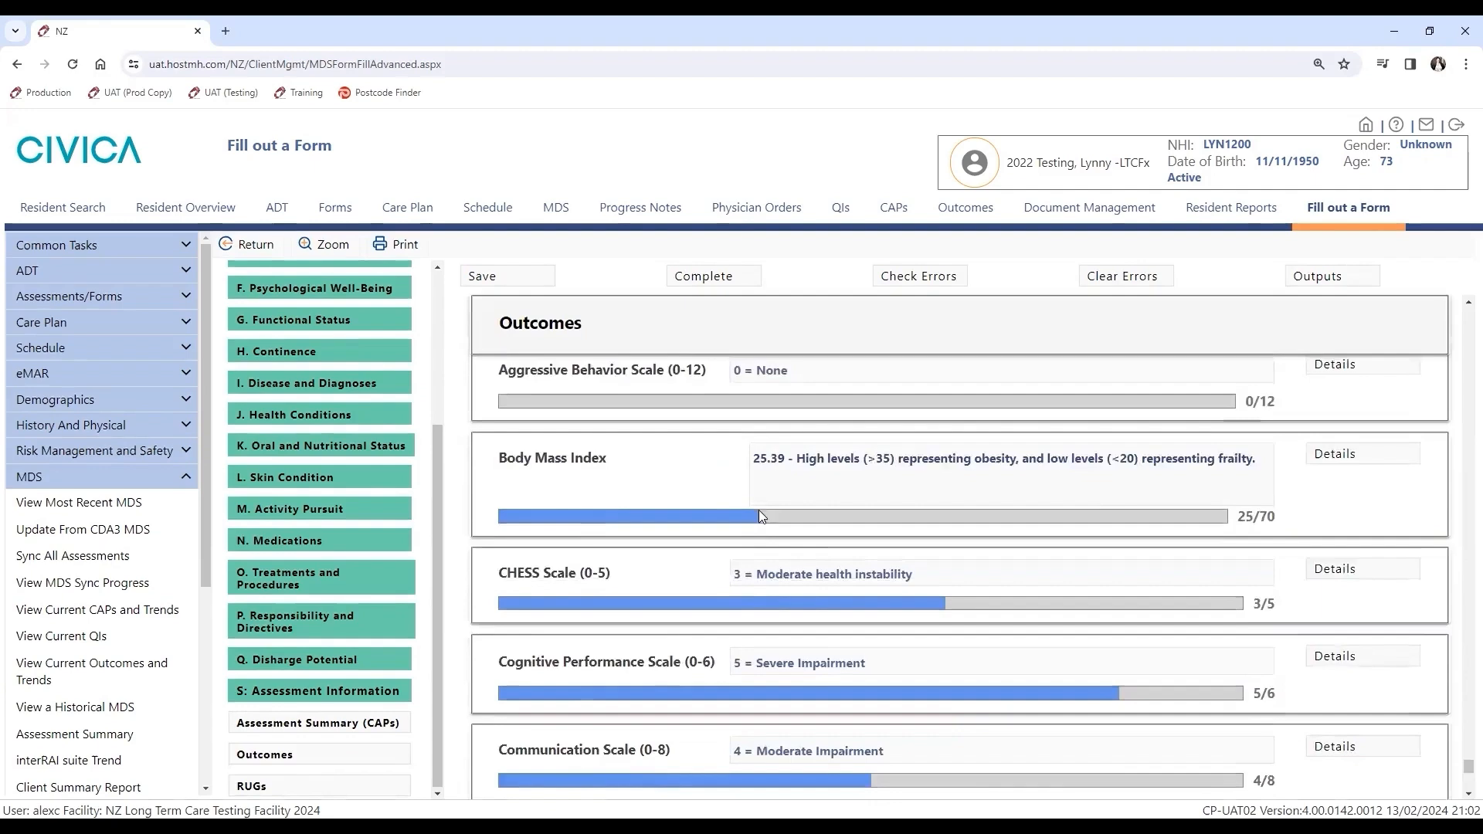
scroll(759, 510, down, 5)
scroll(764, 502, down, 3)
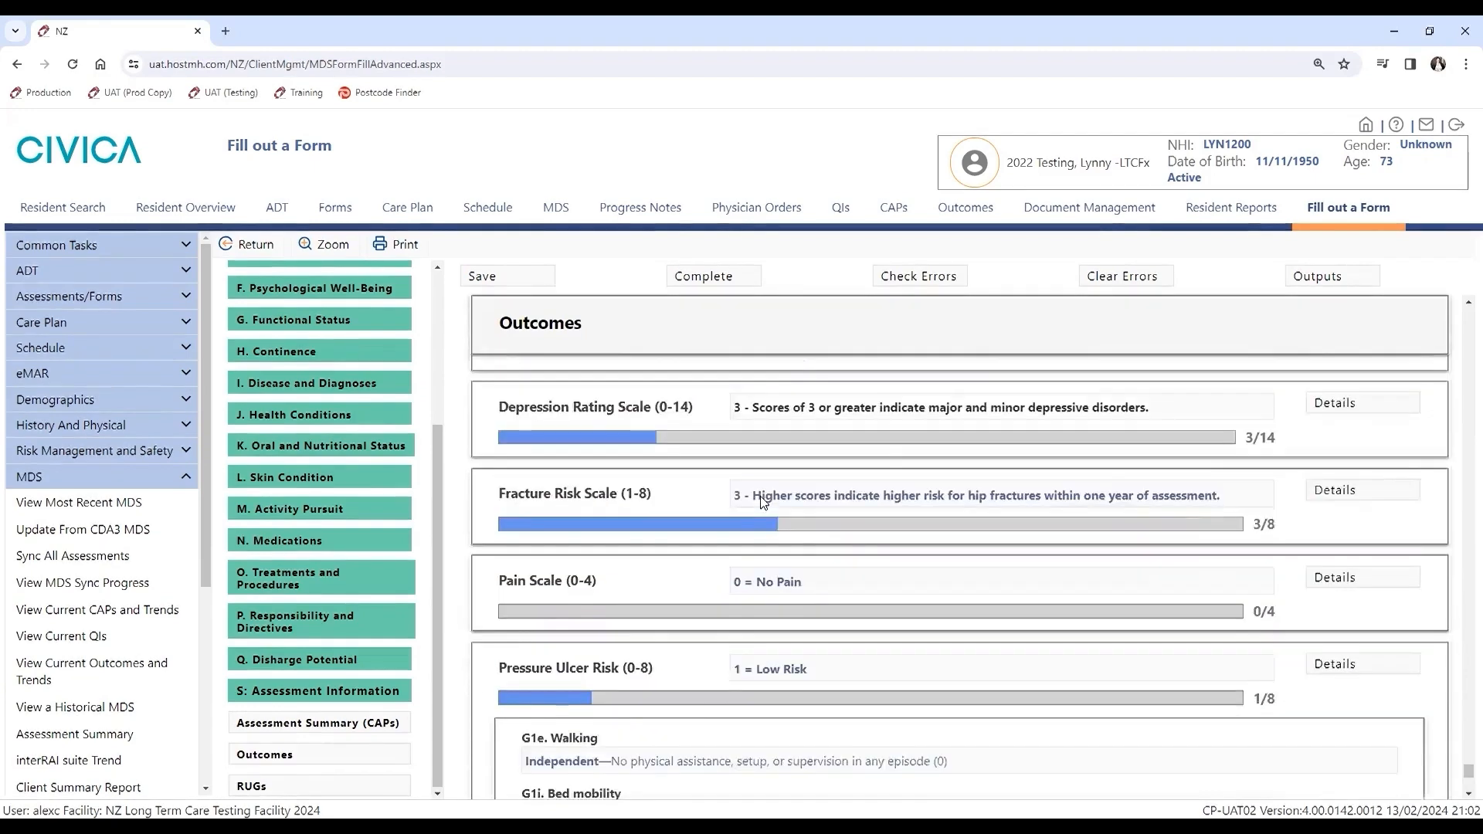
scroll(762, 488, up, 2)
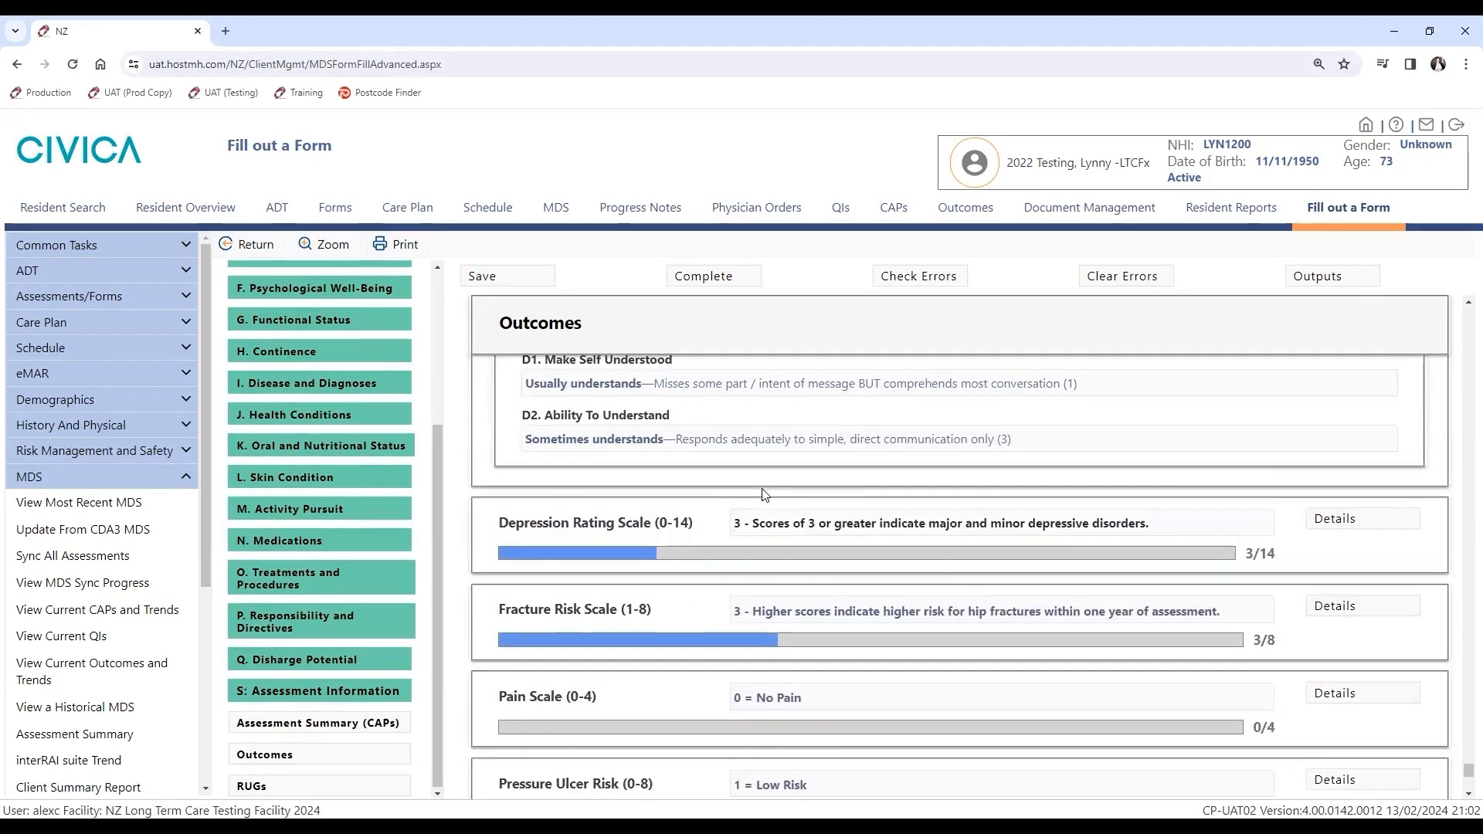
Step: Expand the details of the Depression Rating Scale, review the contributing E1 items, and collapse them
click(1335, 521)
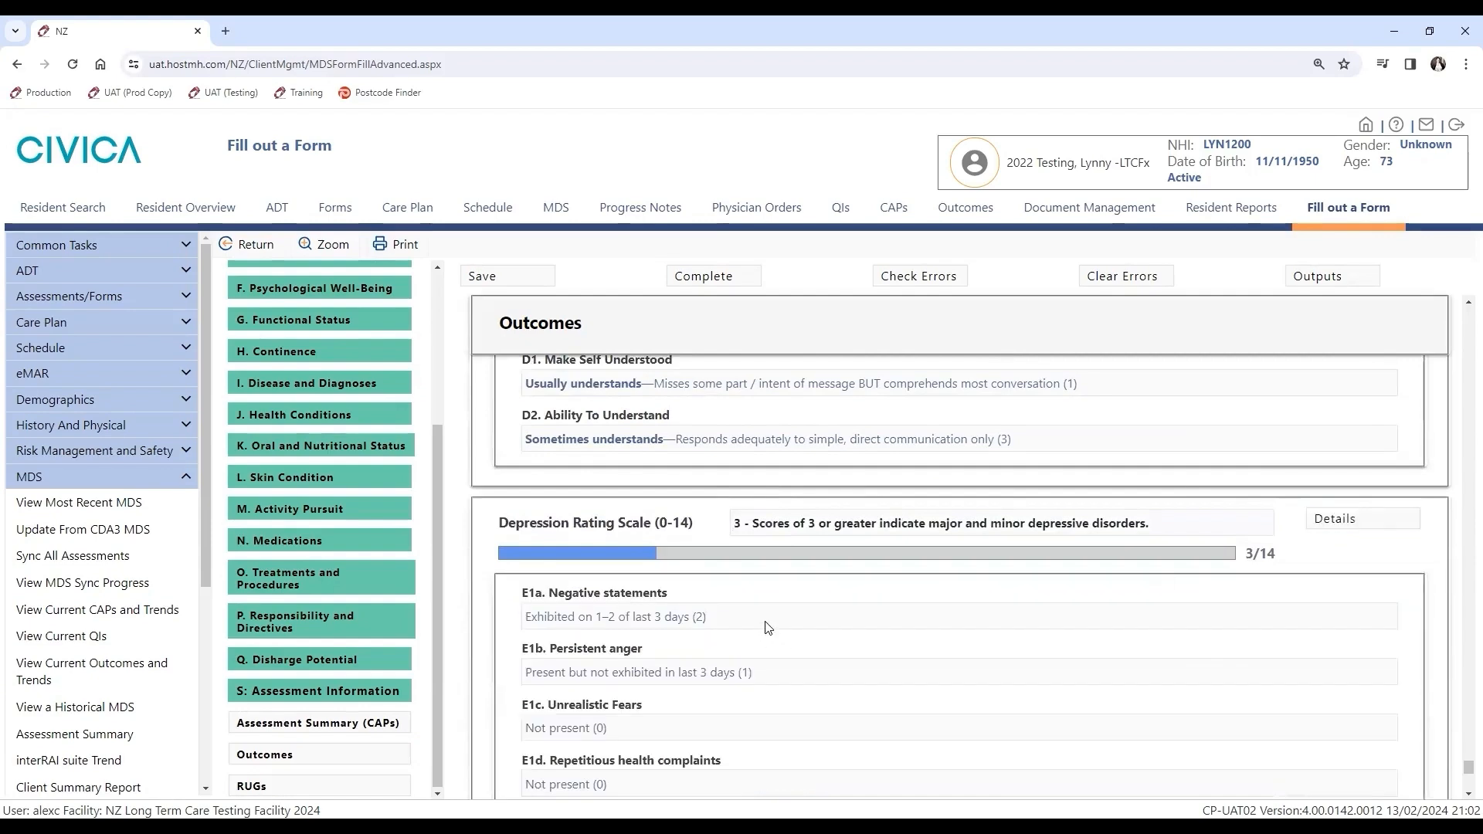
scroll(768, 627, down, 2)
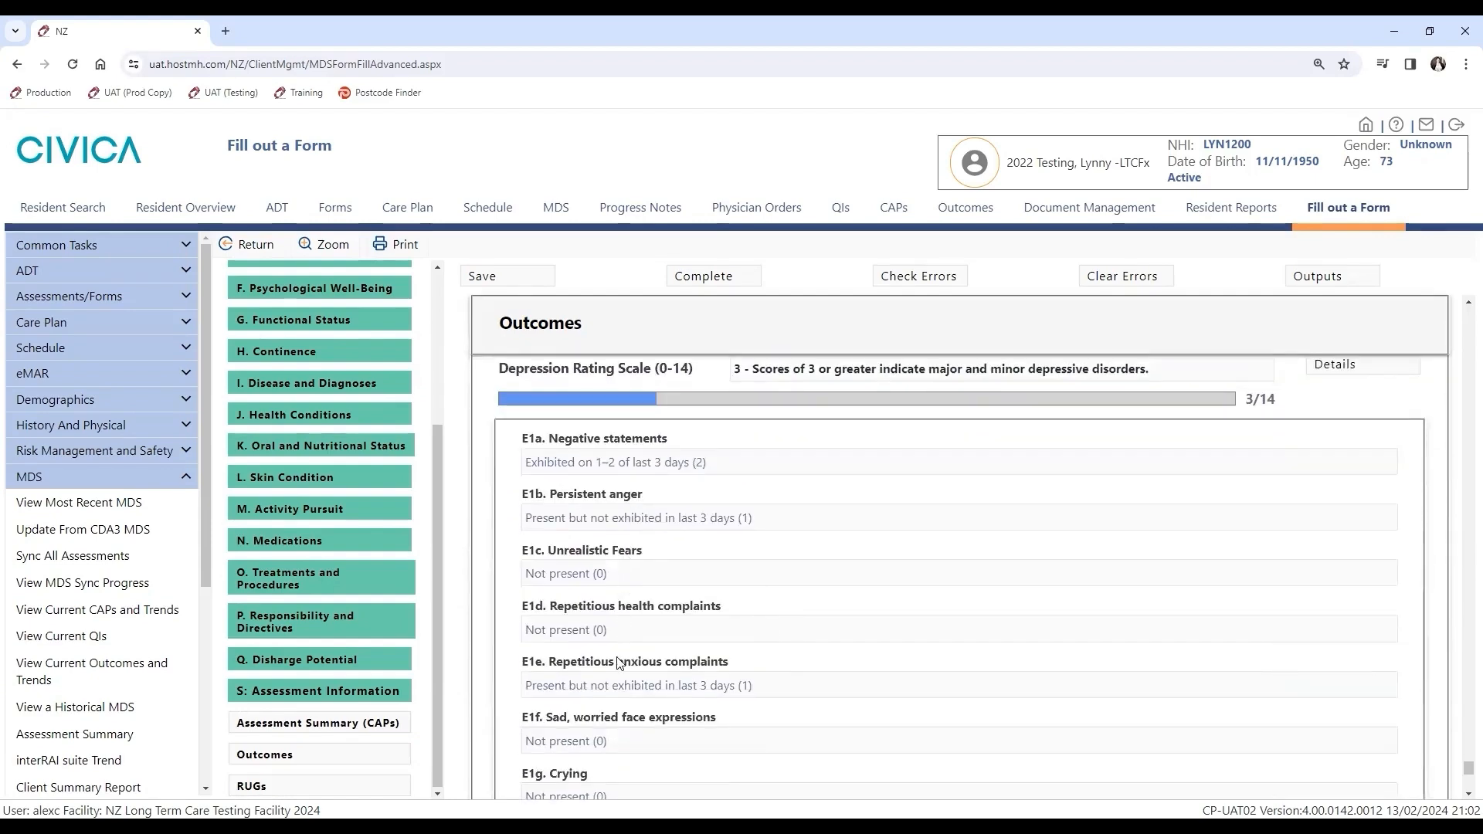
scroll(618, 662, down, 2)
scroll(624, 633, up, 2)
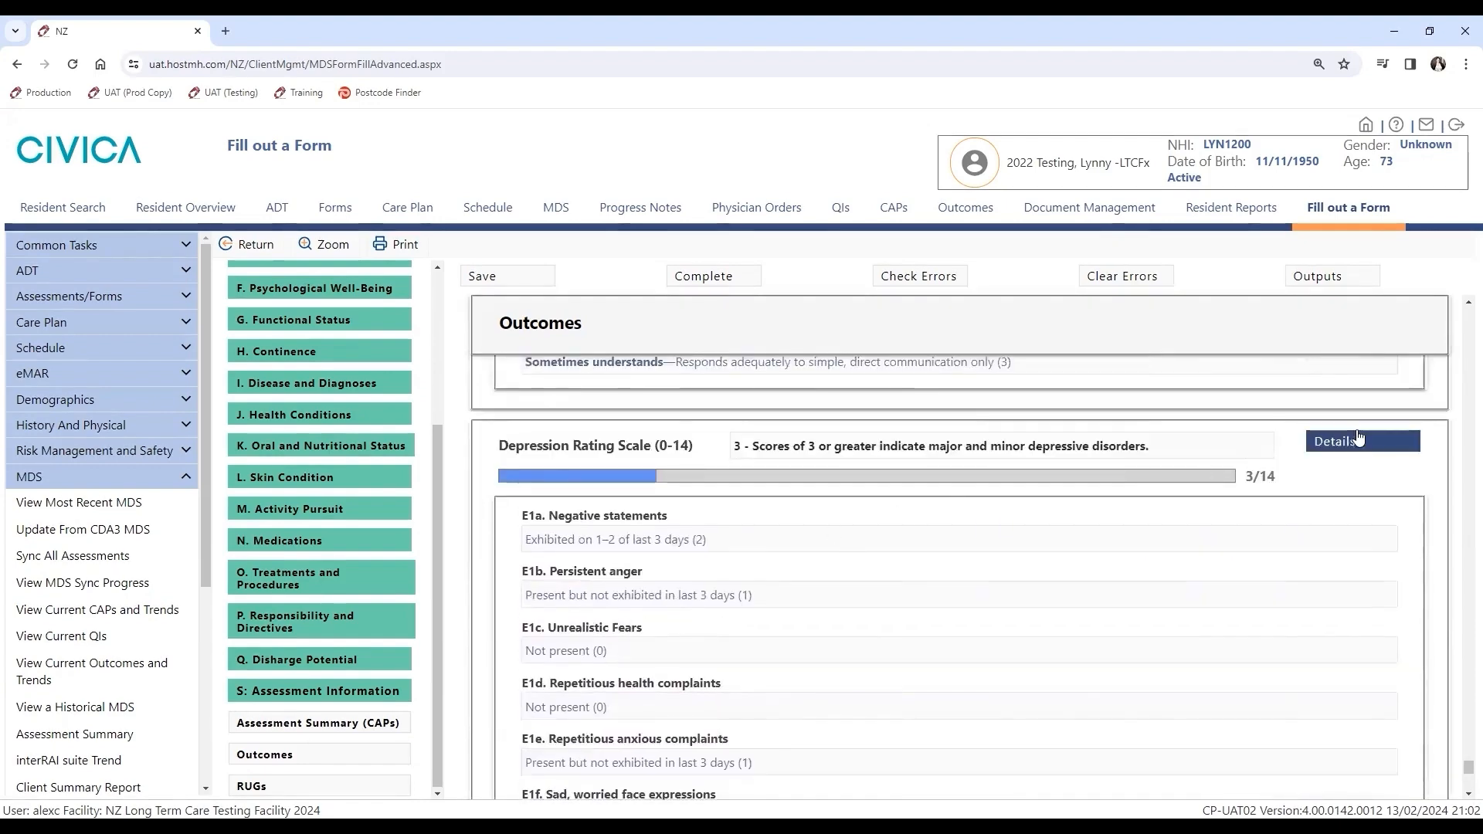
click(1357, 441)
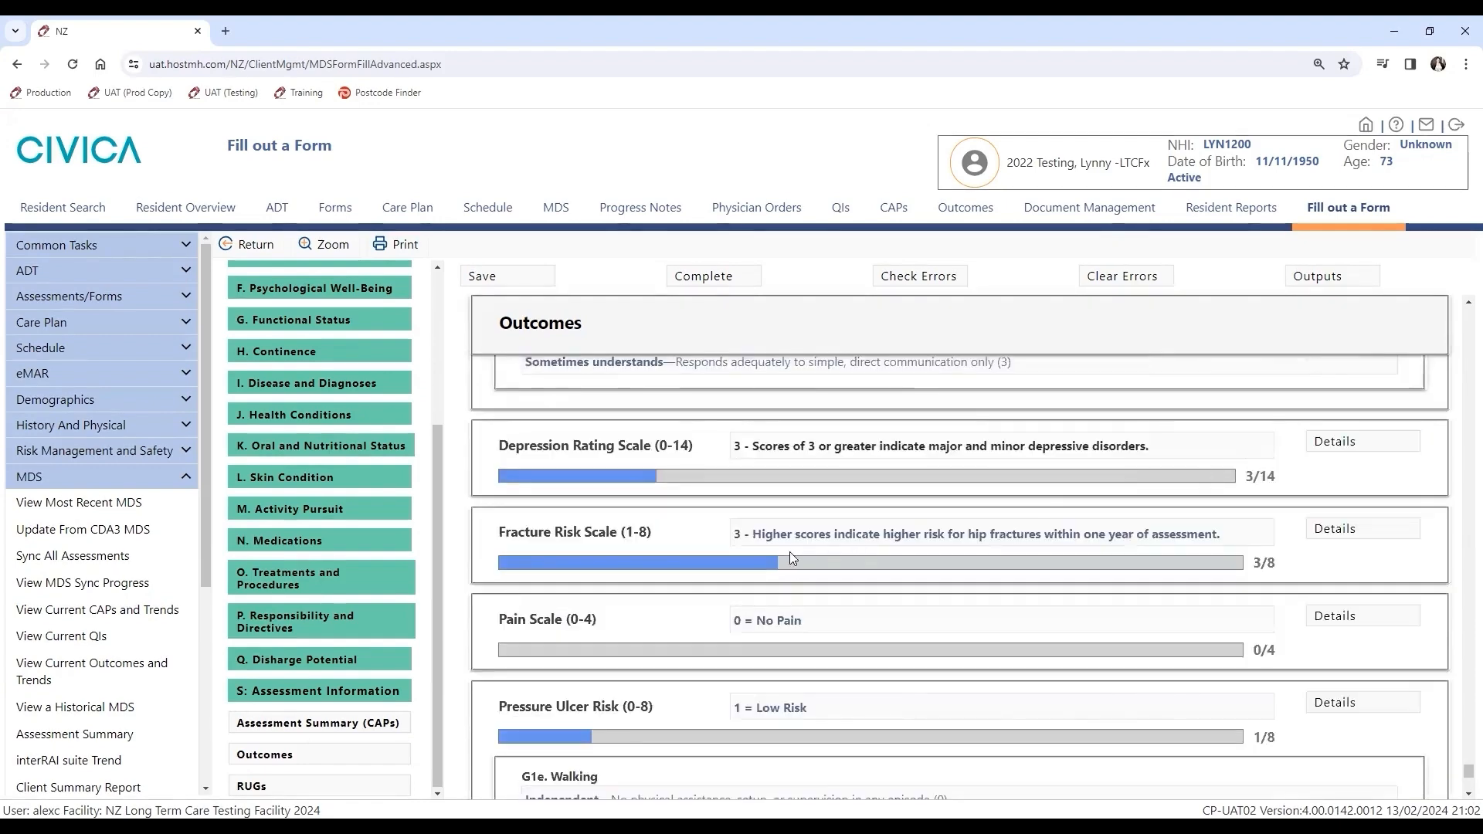
Step: Examine the details of the Cognitive Performance Scale and go to the Assessment Summary (CAPs) section
scroll(790, 552, up, 4)
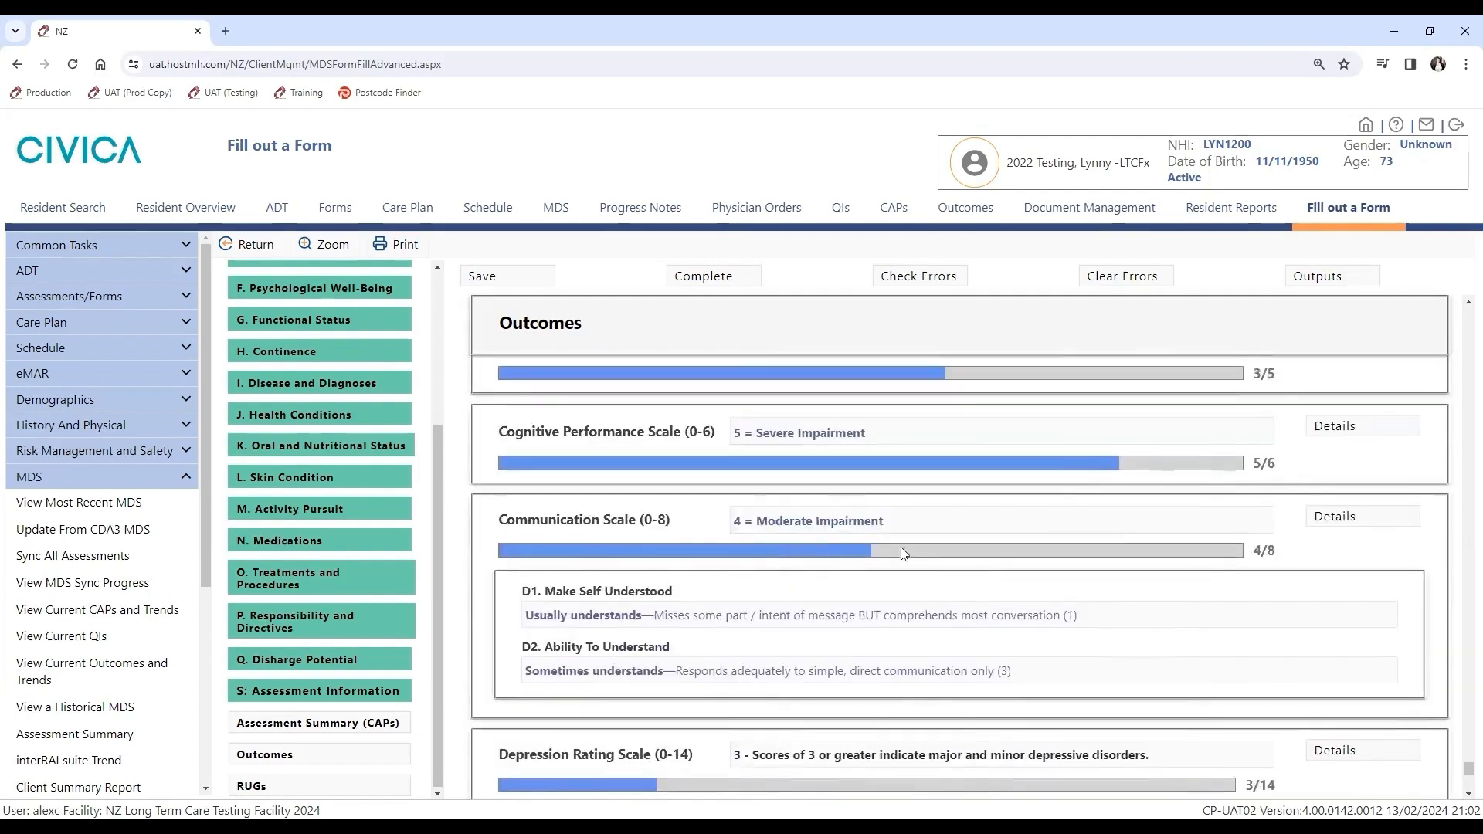
scroll(822, 535, up, 3)
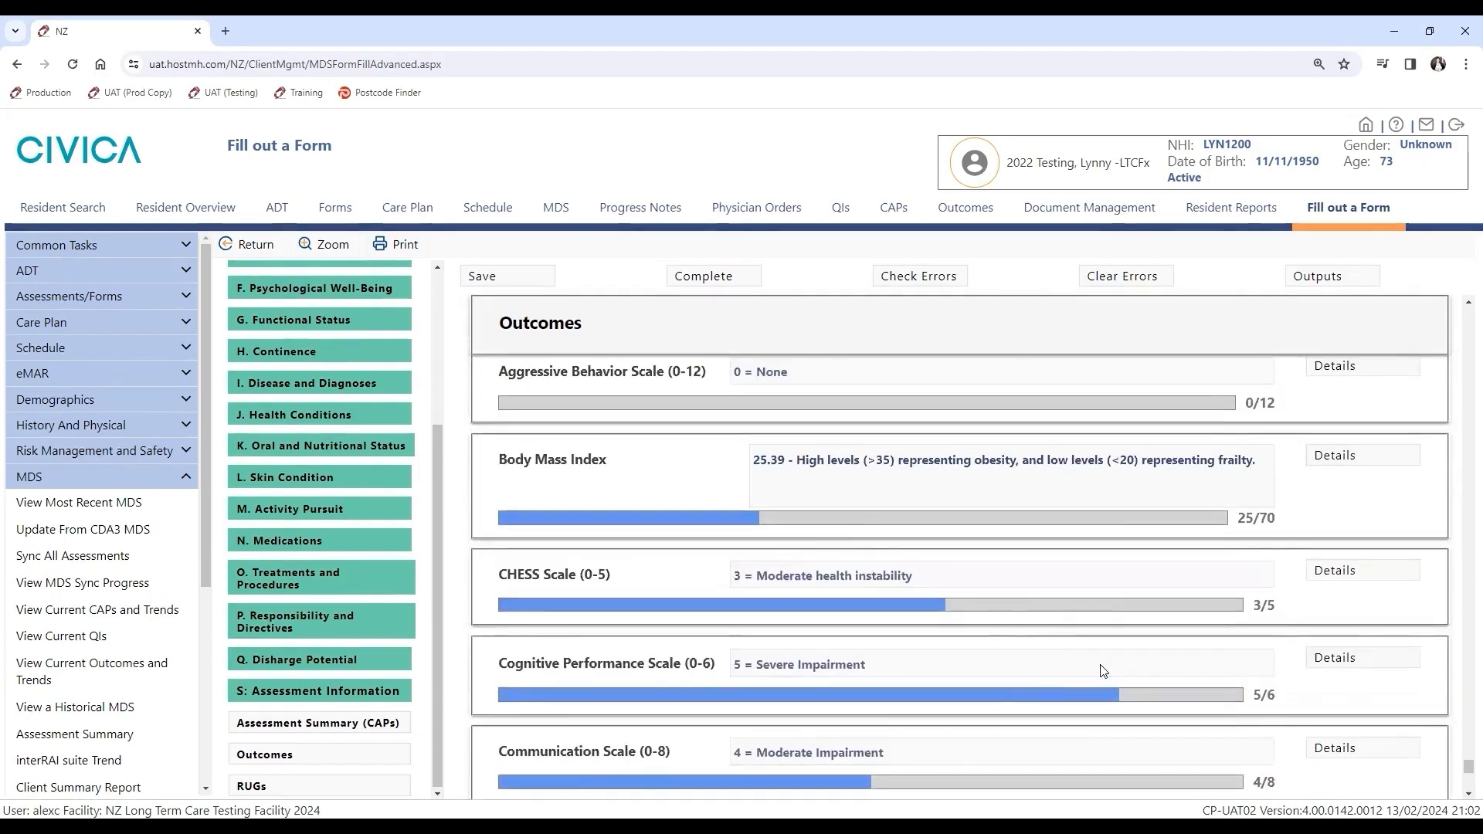
click(1311, 657)
scroll(734, 638, down, 3)
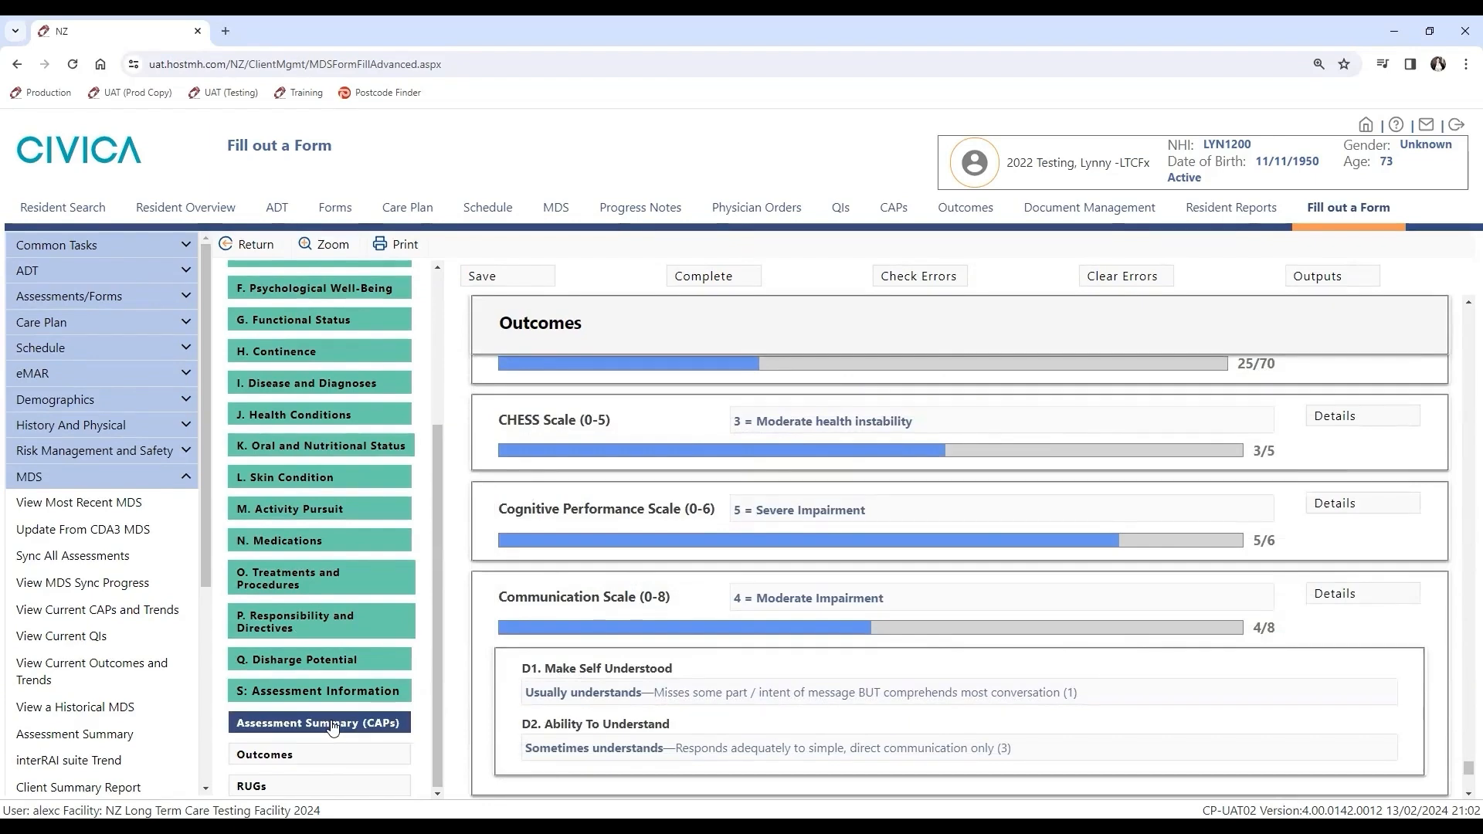
click(332, 725)
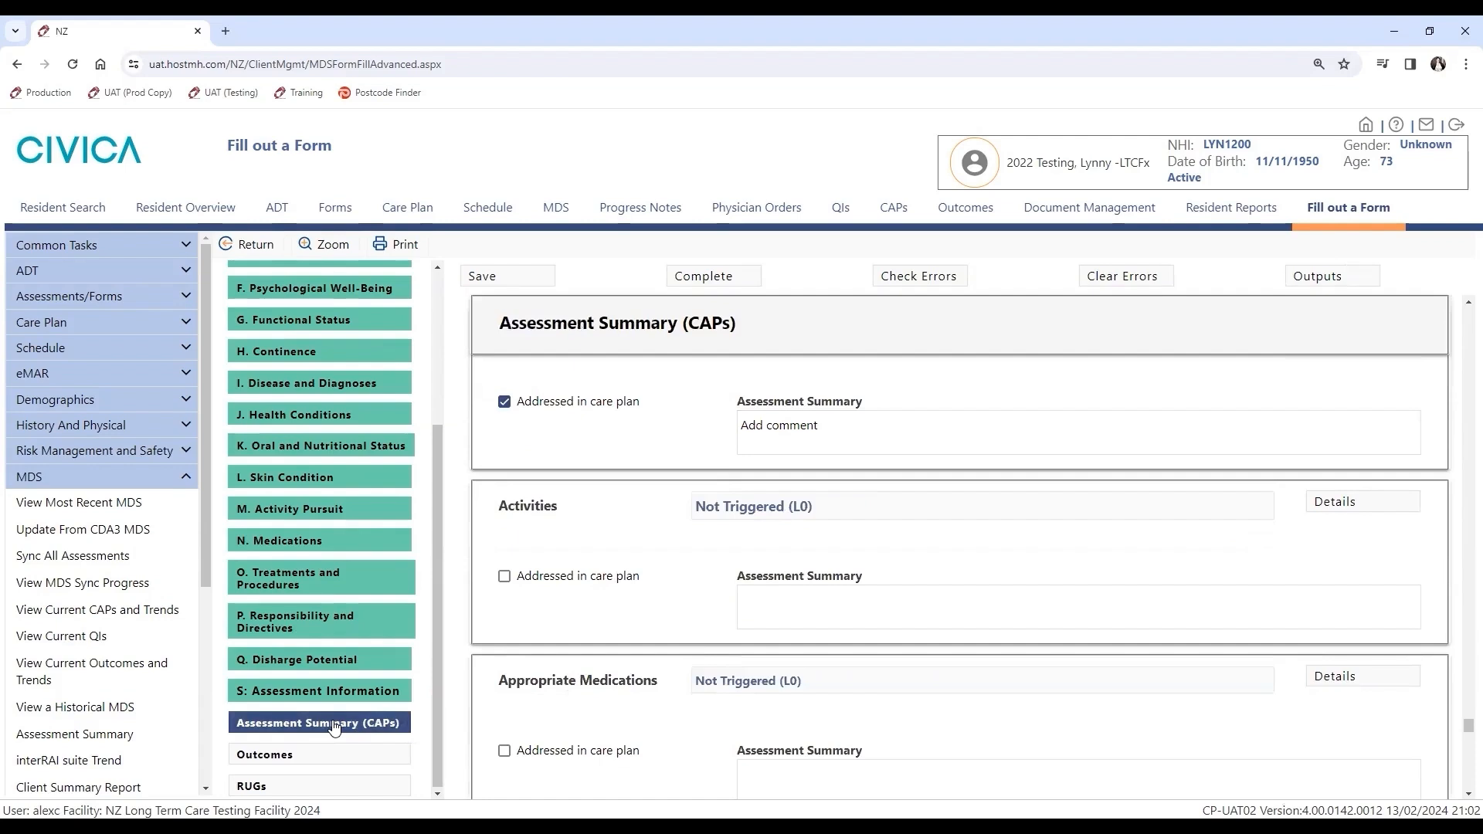
Step: Expand the details of the Activities of Daily Living CAP, review the contributing items through the Cognitive Performance Scale, and collapse them
scroll(690, 490, up, 2)
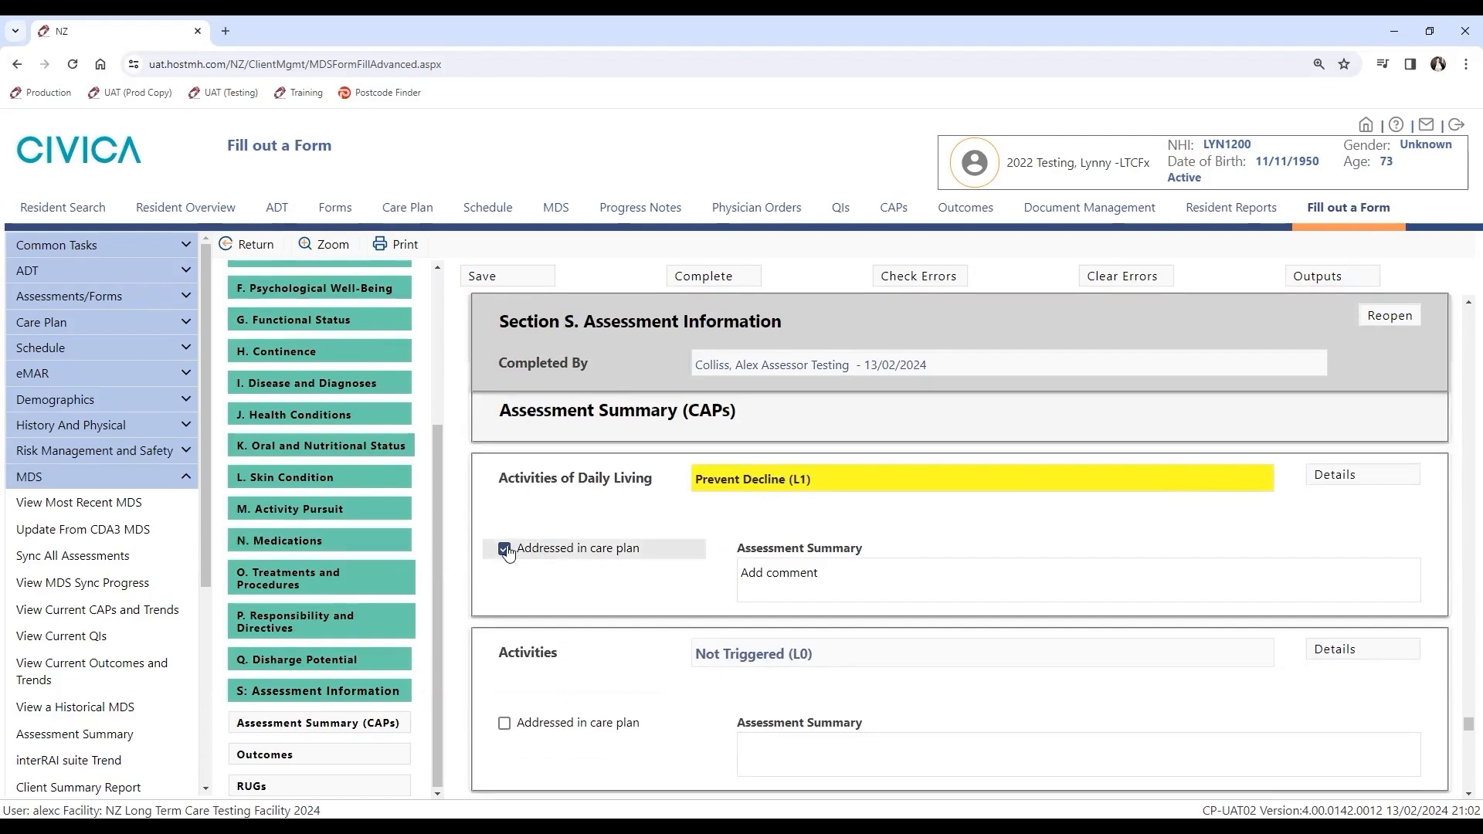
click(1333, 475)
scroll(830, 612, down, 3)
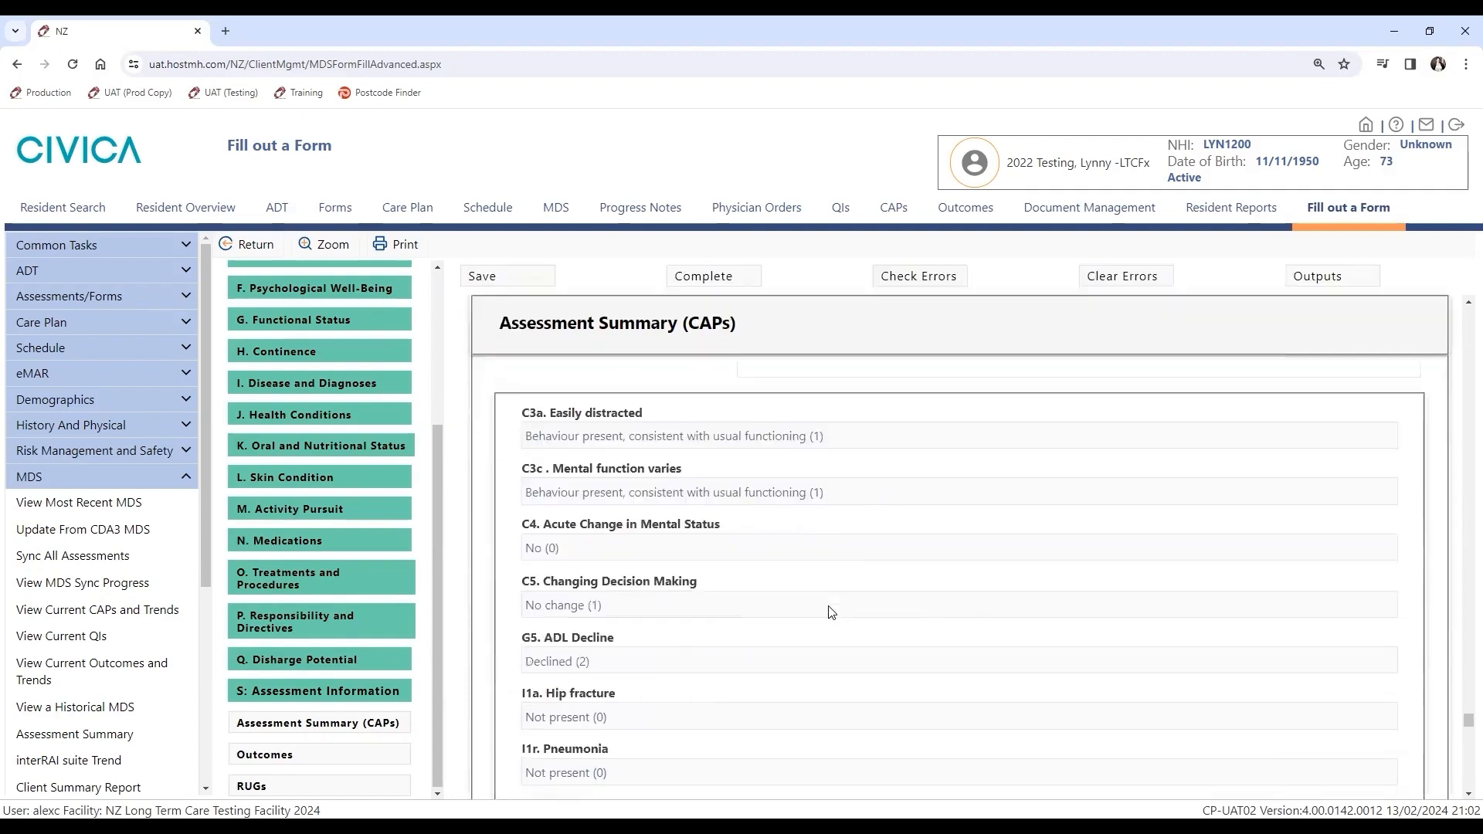
scroll(641, 482, down, 1)
scroll(642, 483, down, 5)
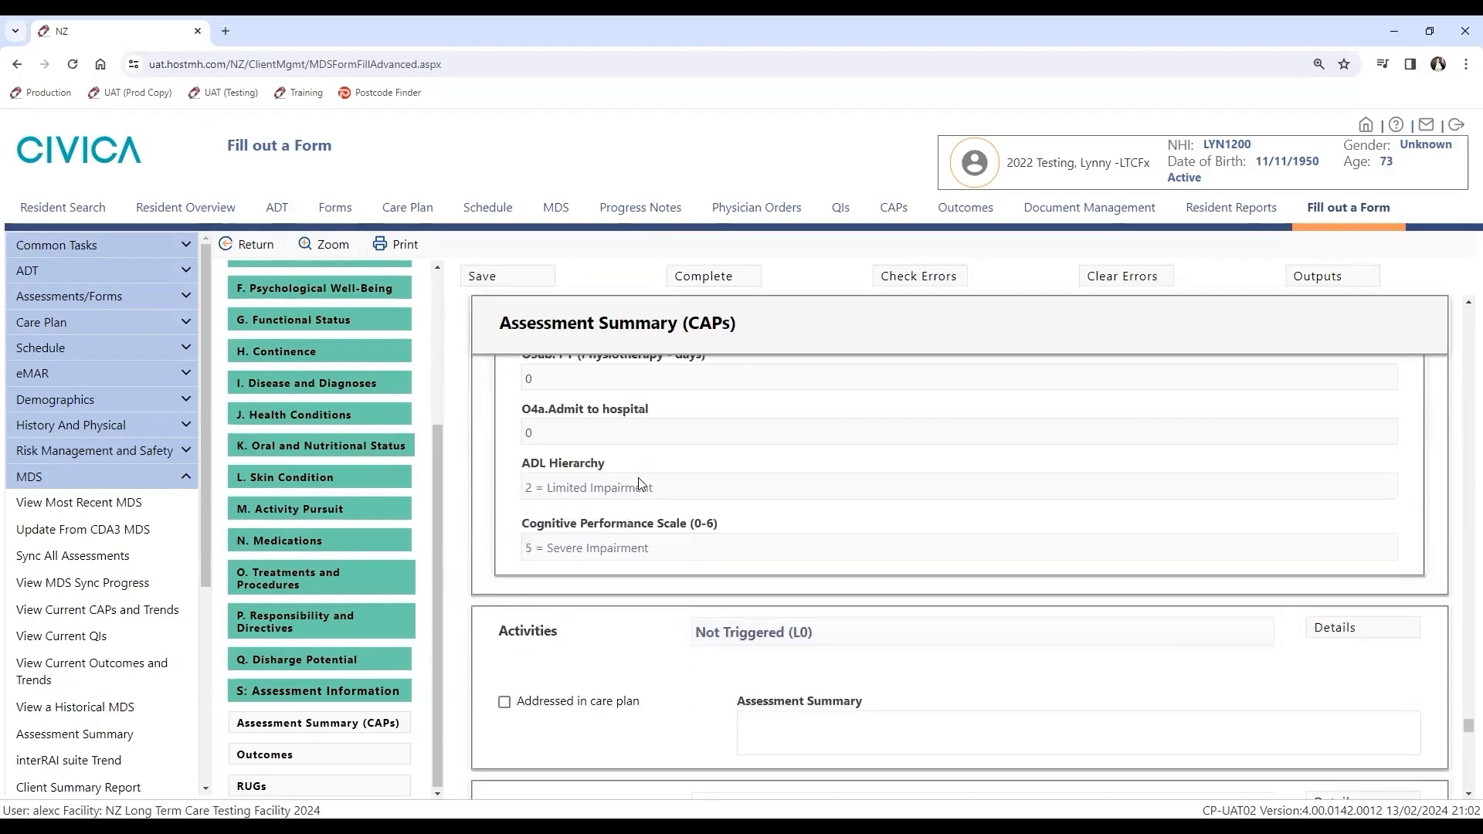
scroll(641, 483, up, 2)
scroll(642, 483, up, 6)
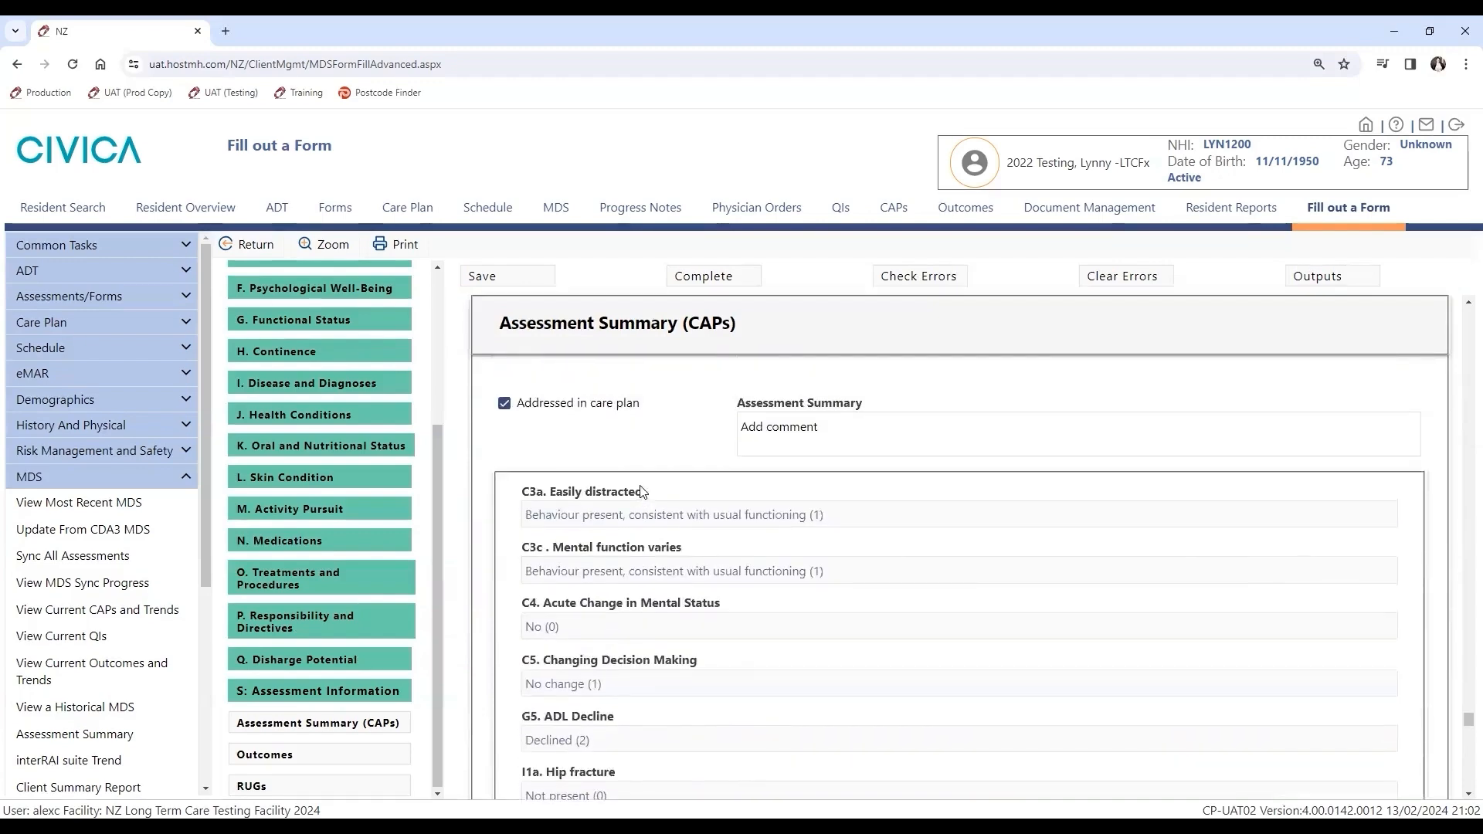
scroll(641, 491, up, 2)
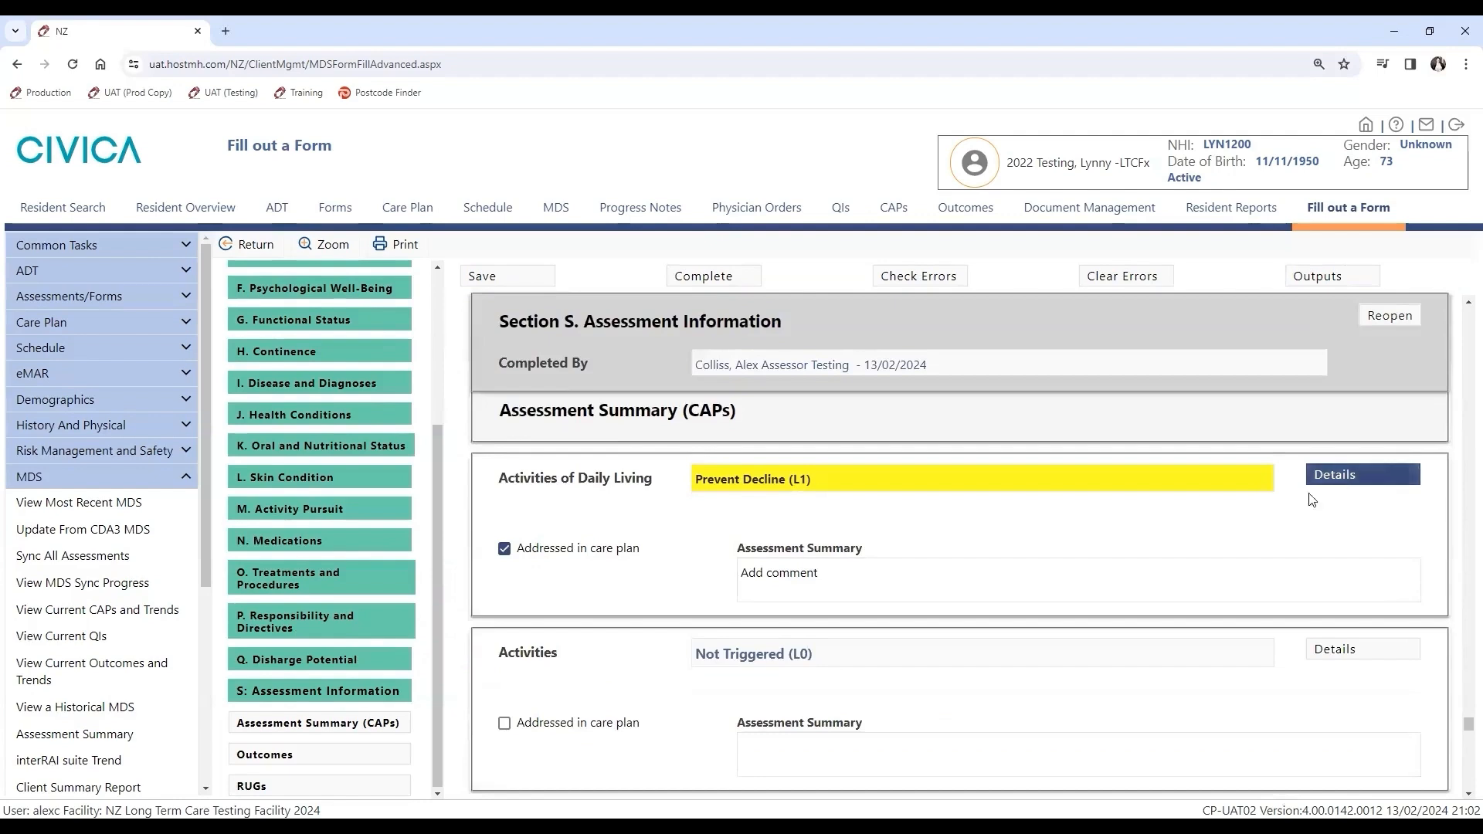
Step: Mark the Activities CAP as addressed in the care plan, expand its details, and enter "Add comment" as its assessment summary
scroll(602, 607, down, 1)
click(504, 646)
click(1353, 573)
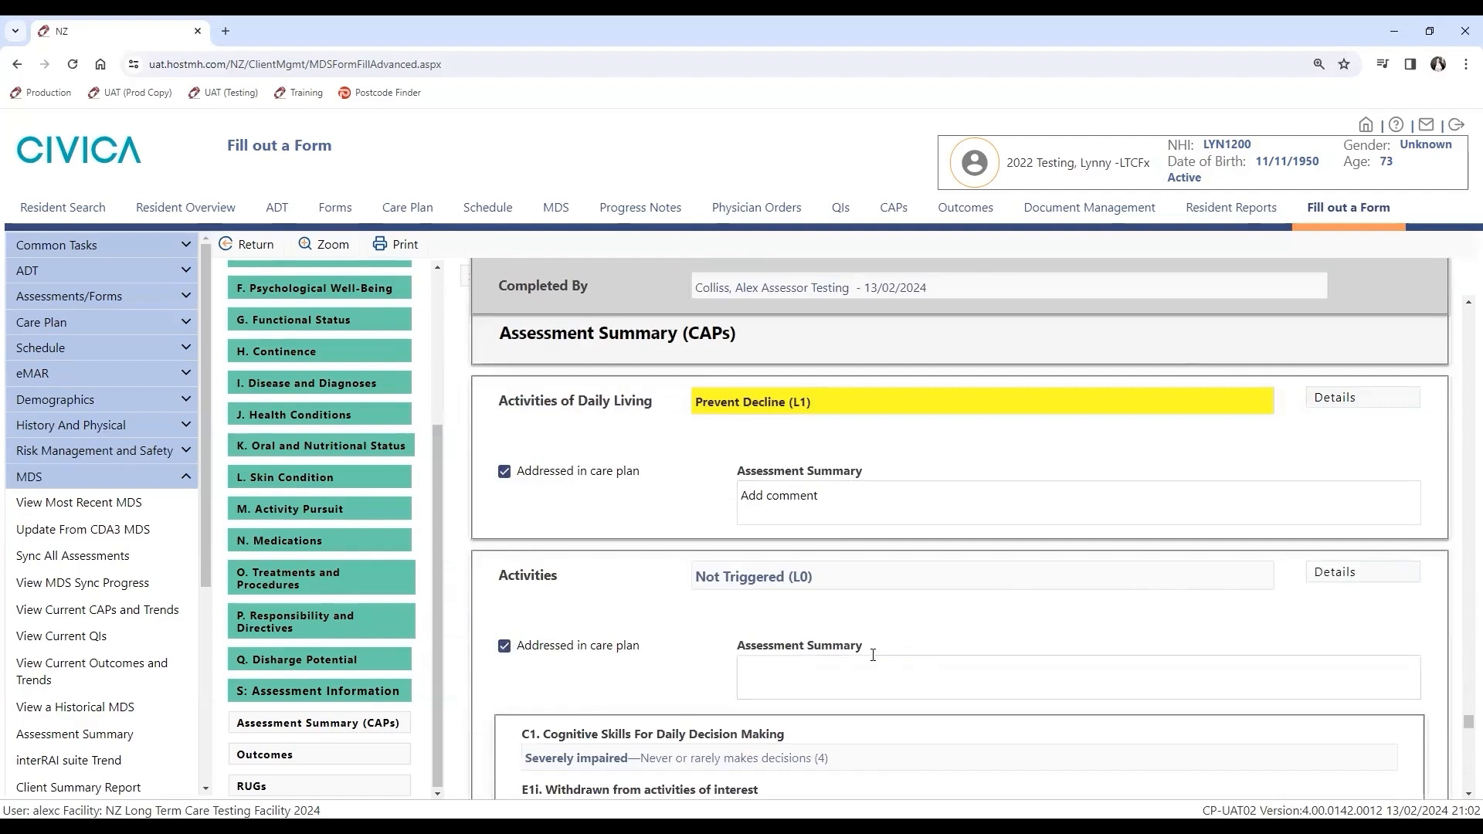
scroll(875, 656, down, 3)
scroll(646, 584, down, 3)
scroll(645, 585, up, 4)
click(744, 591)
text(Add comment)
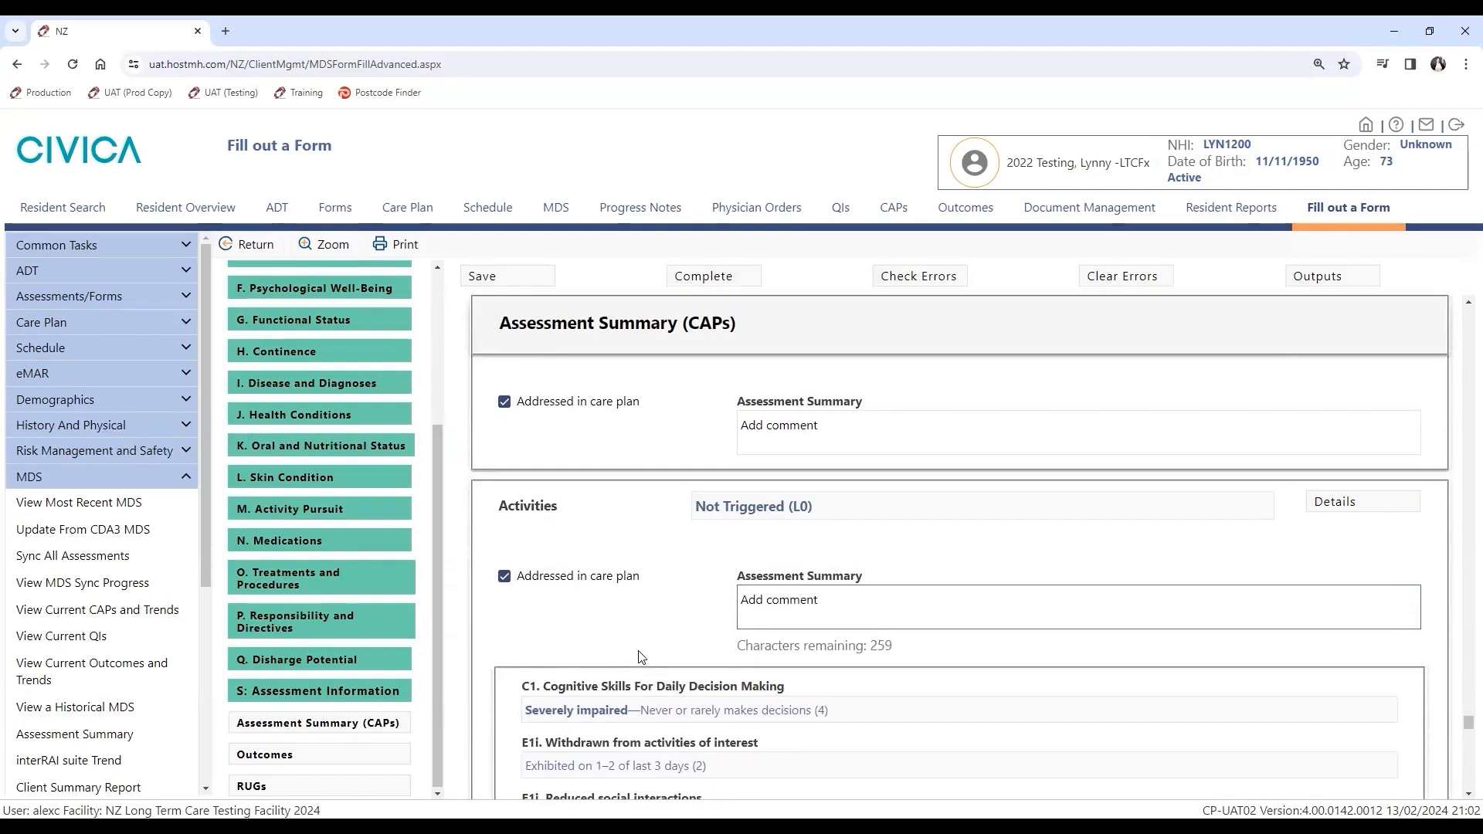
Step: Complete the assessment and select its 12/02/2024 interRAI LTCF entry in the resident's MDS history
scroll(971, 585, up, 3)
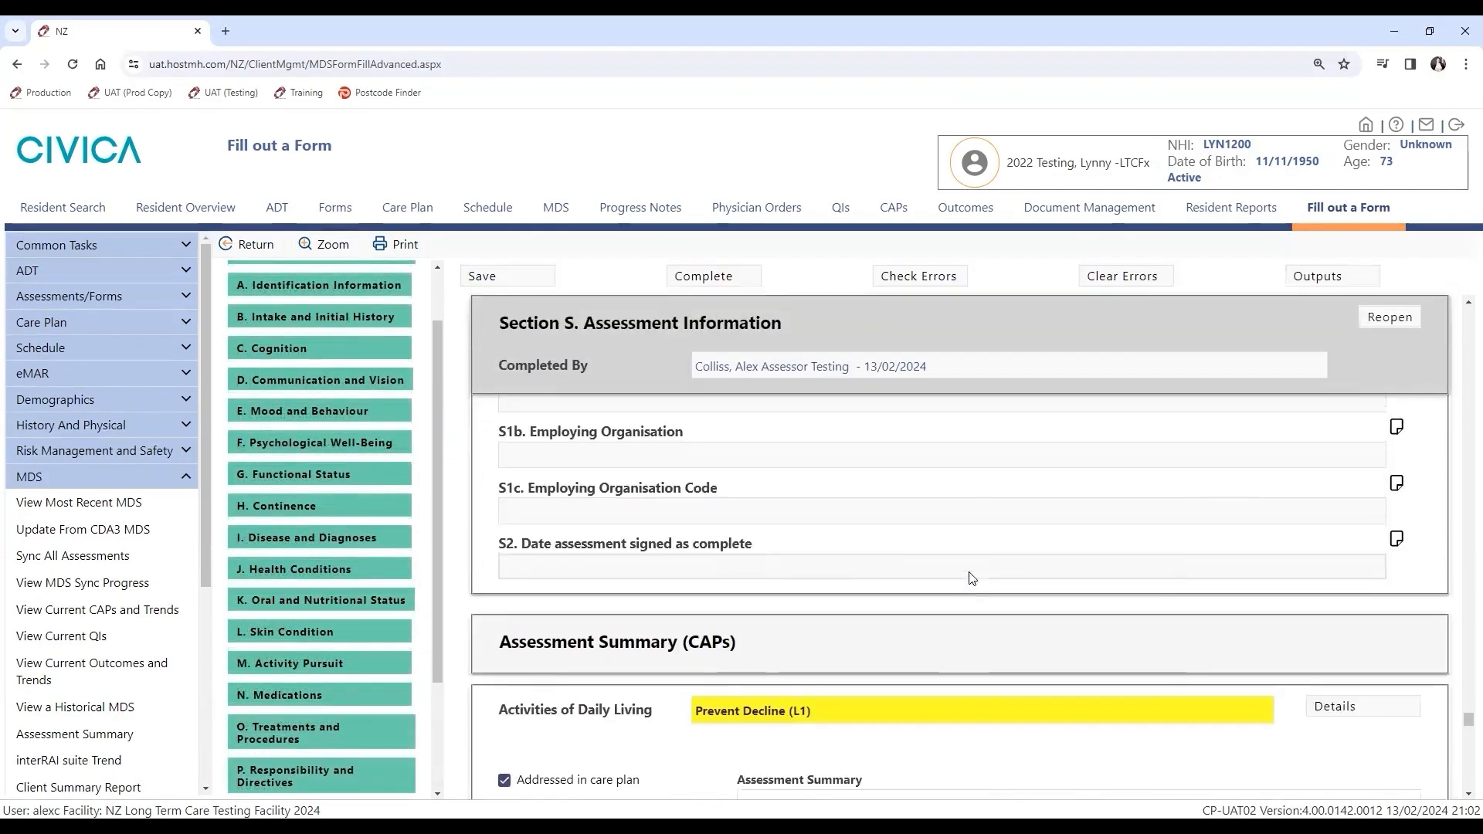
click(696, 279)
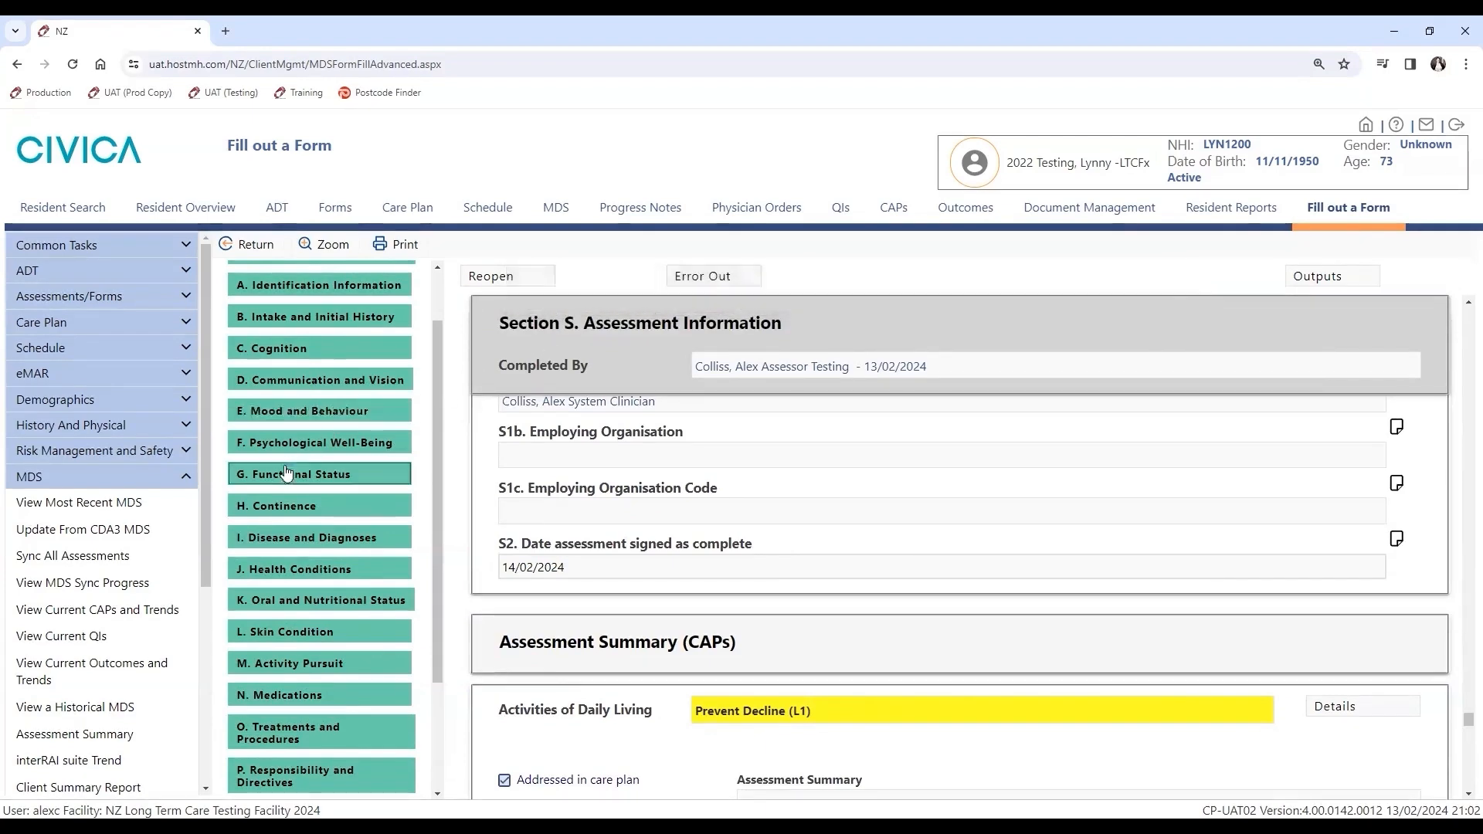
scroll(288, 466, down, 2)
scroll(309, 460, up, 3)
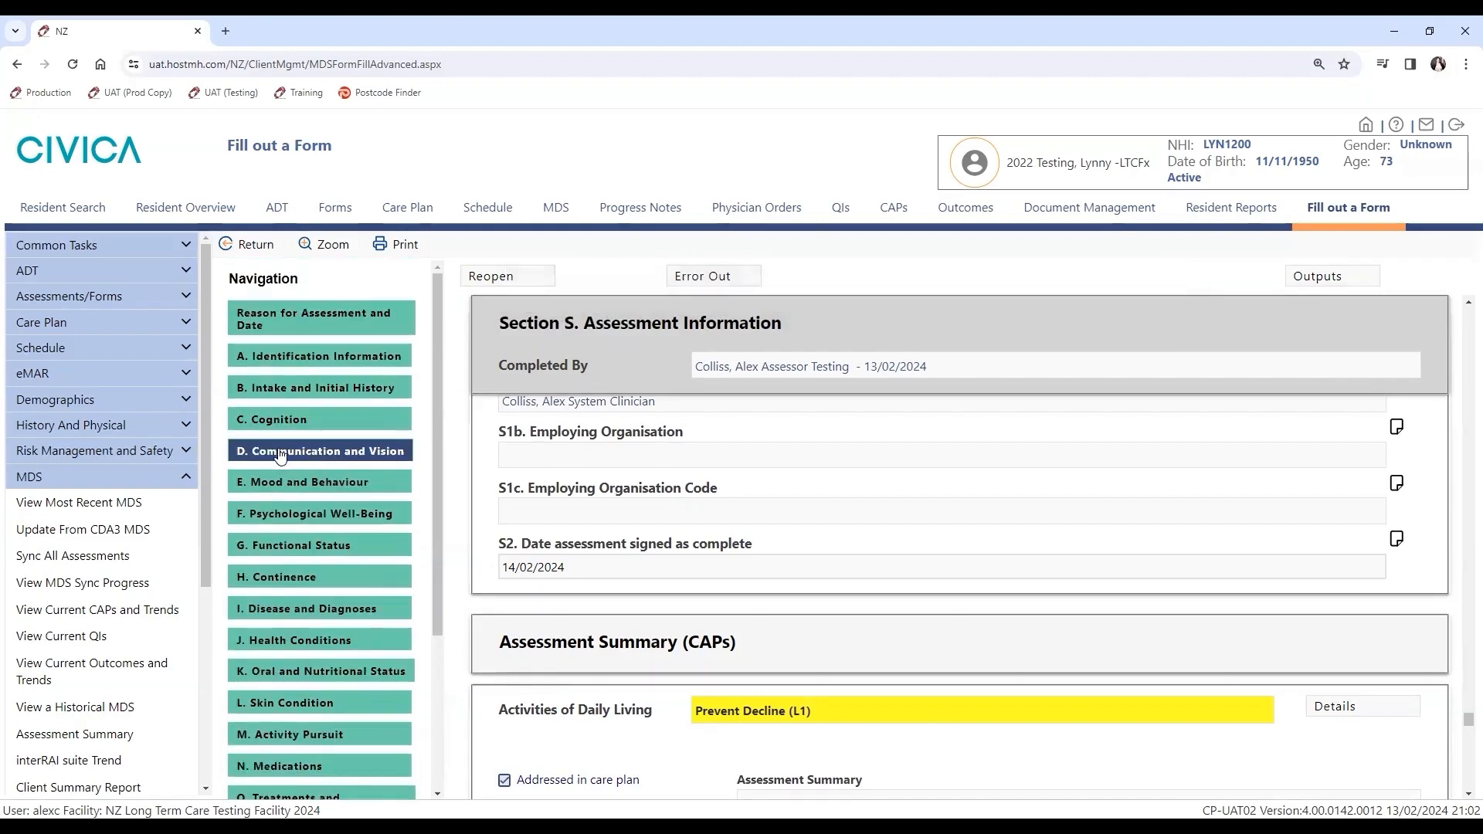
click(290, 387)
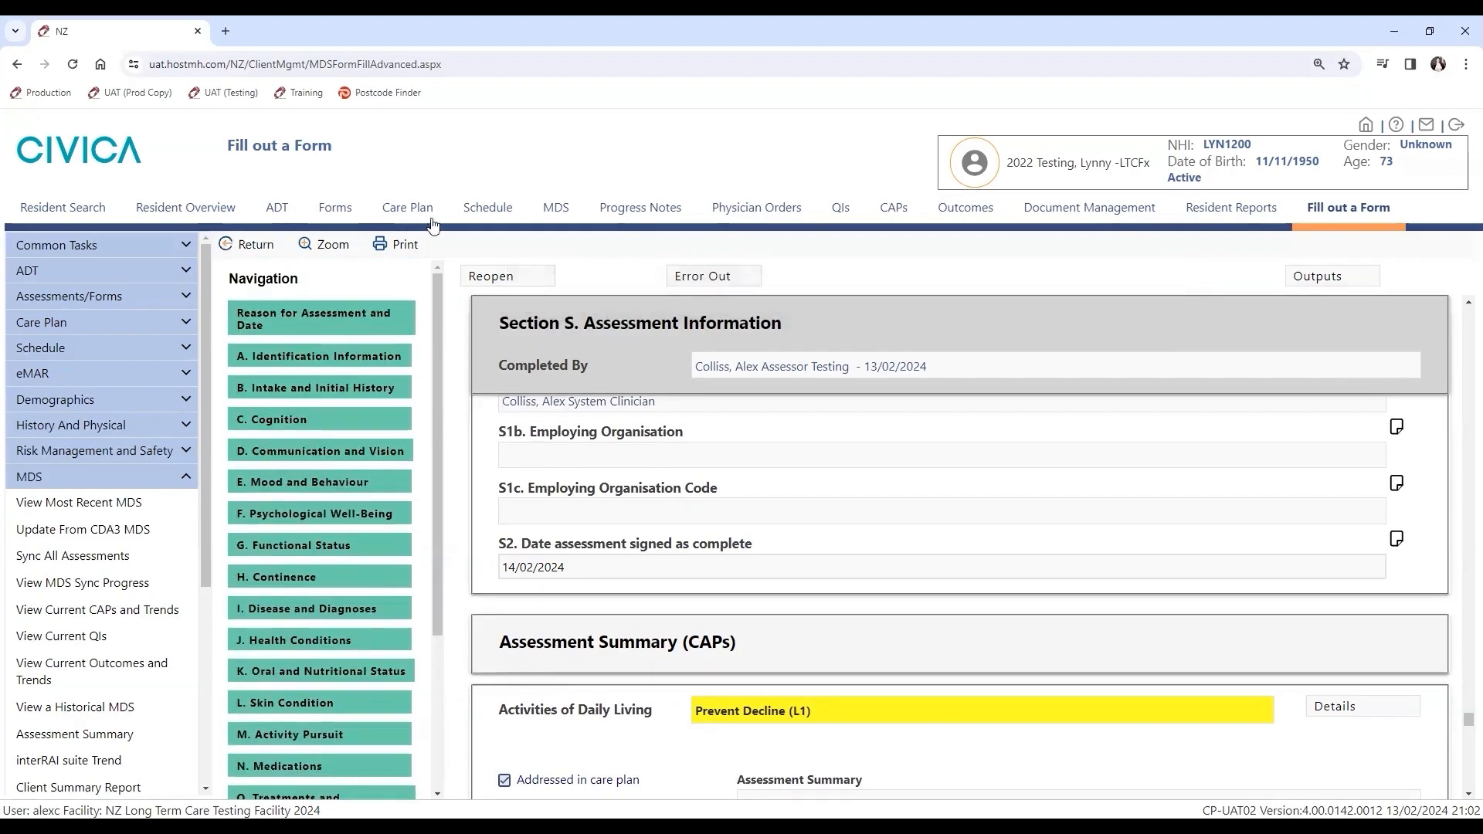
click(559, 210)
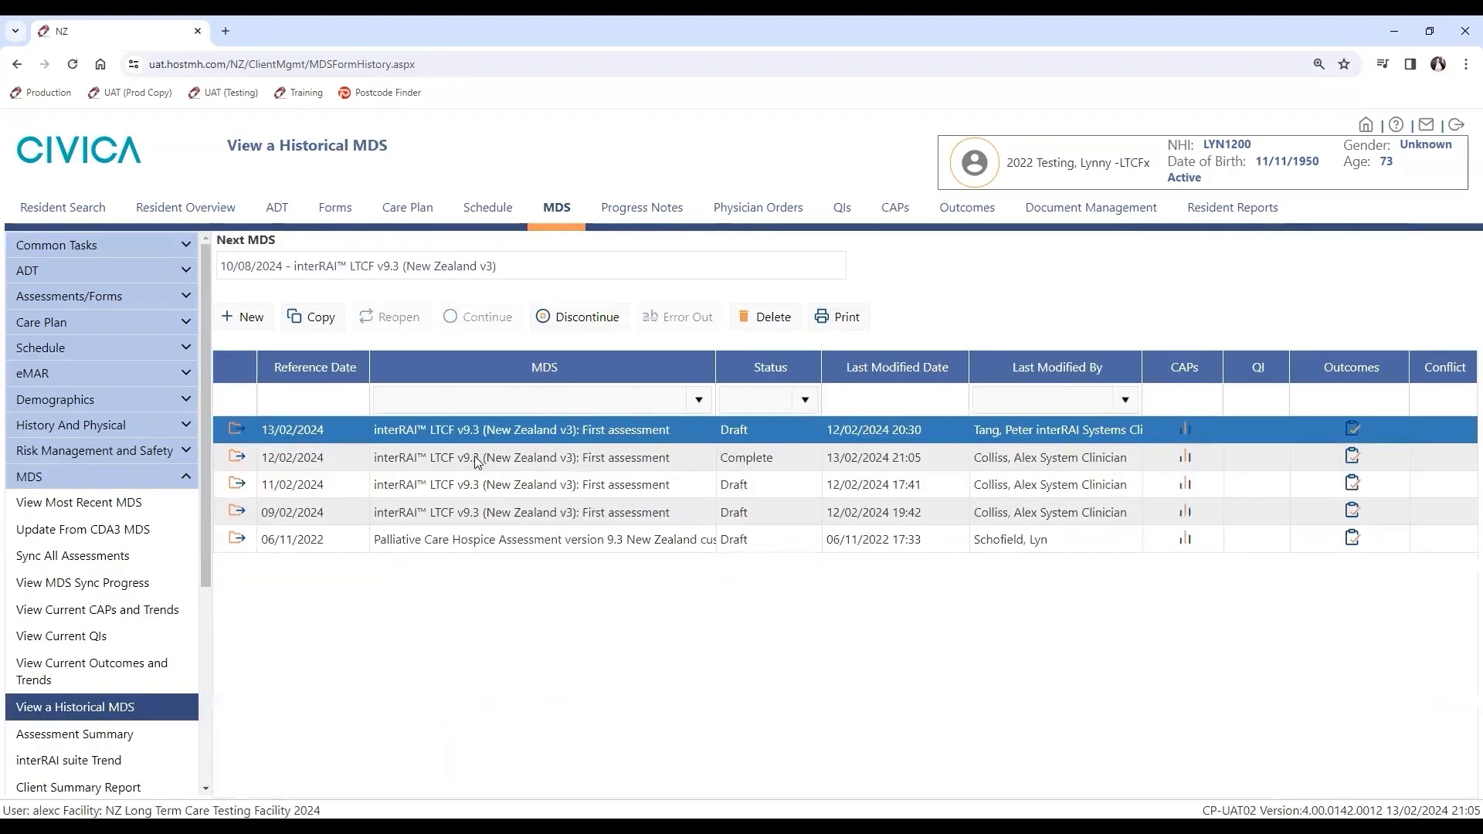
click(478, 460)
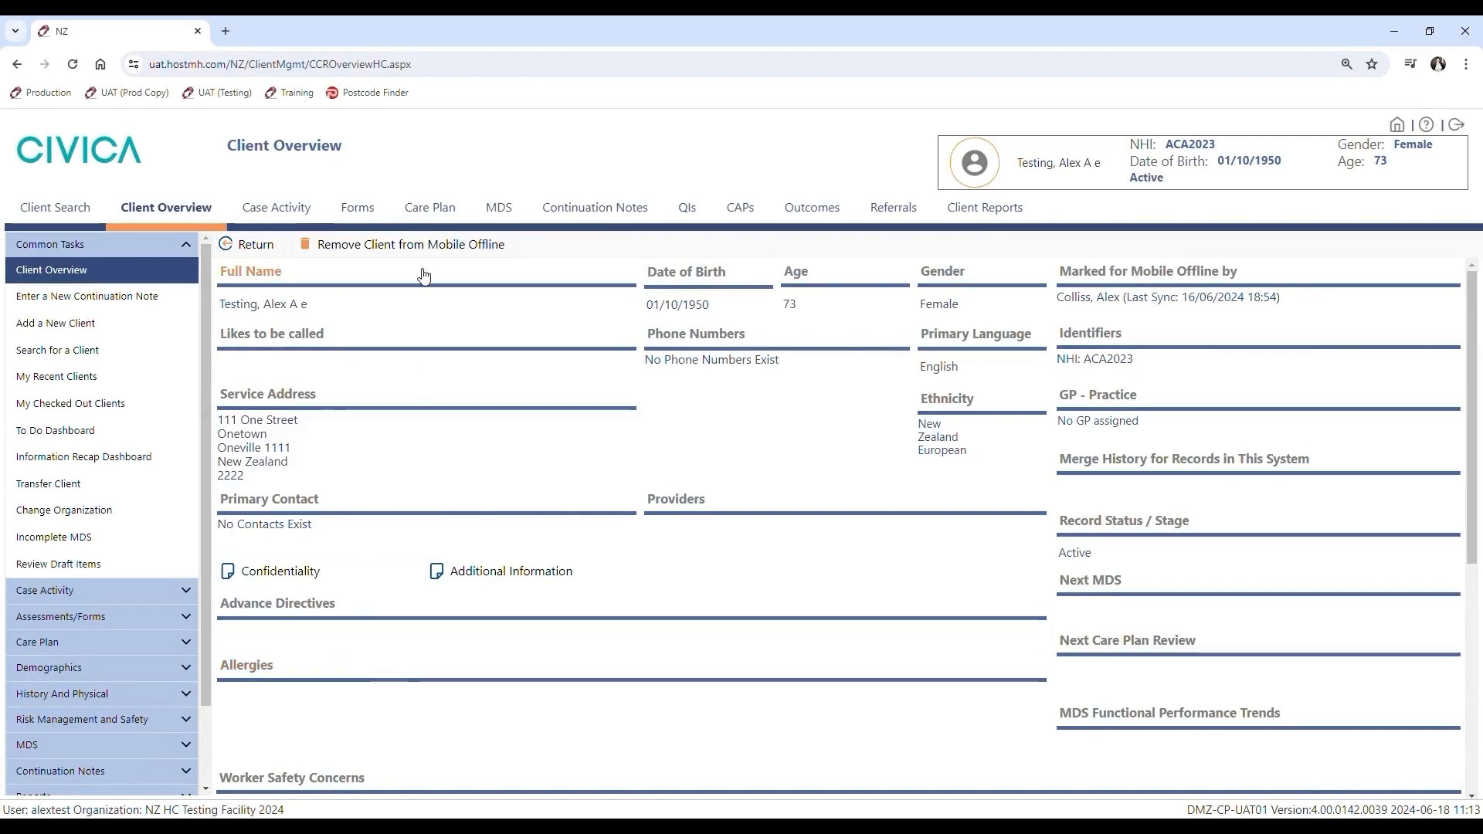
Step: View the printable version of the 18/06/2024 interRAI HC routine reassessment from the client's MDS history and return to the history
click(513, 216)
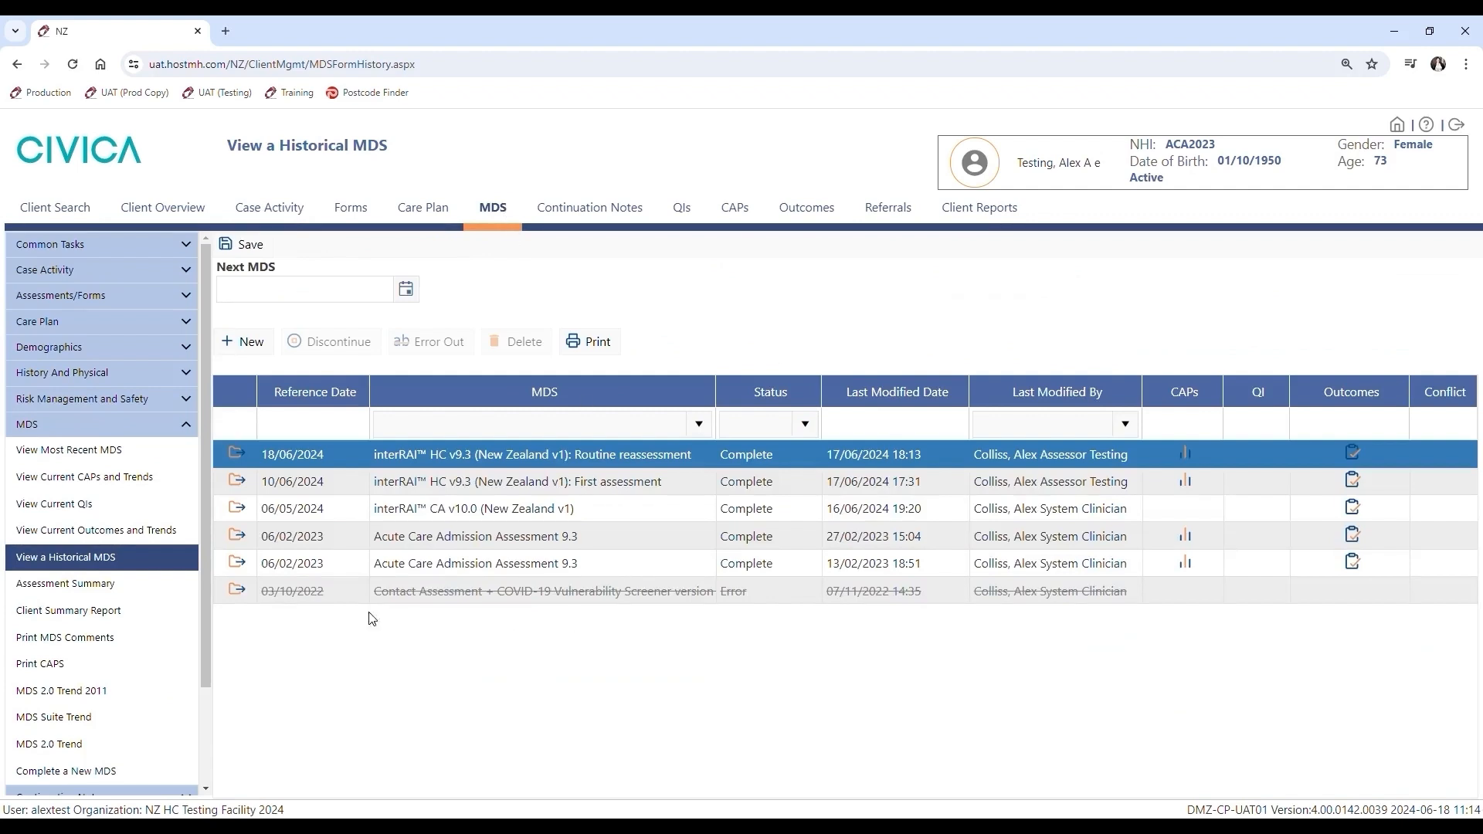
click(241, 462)
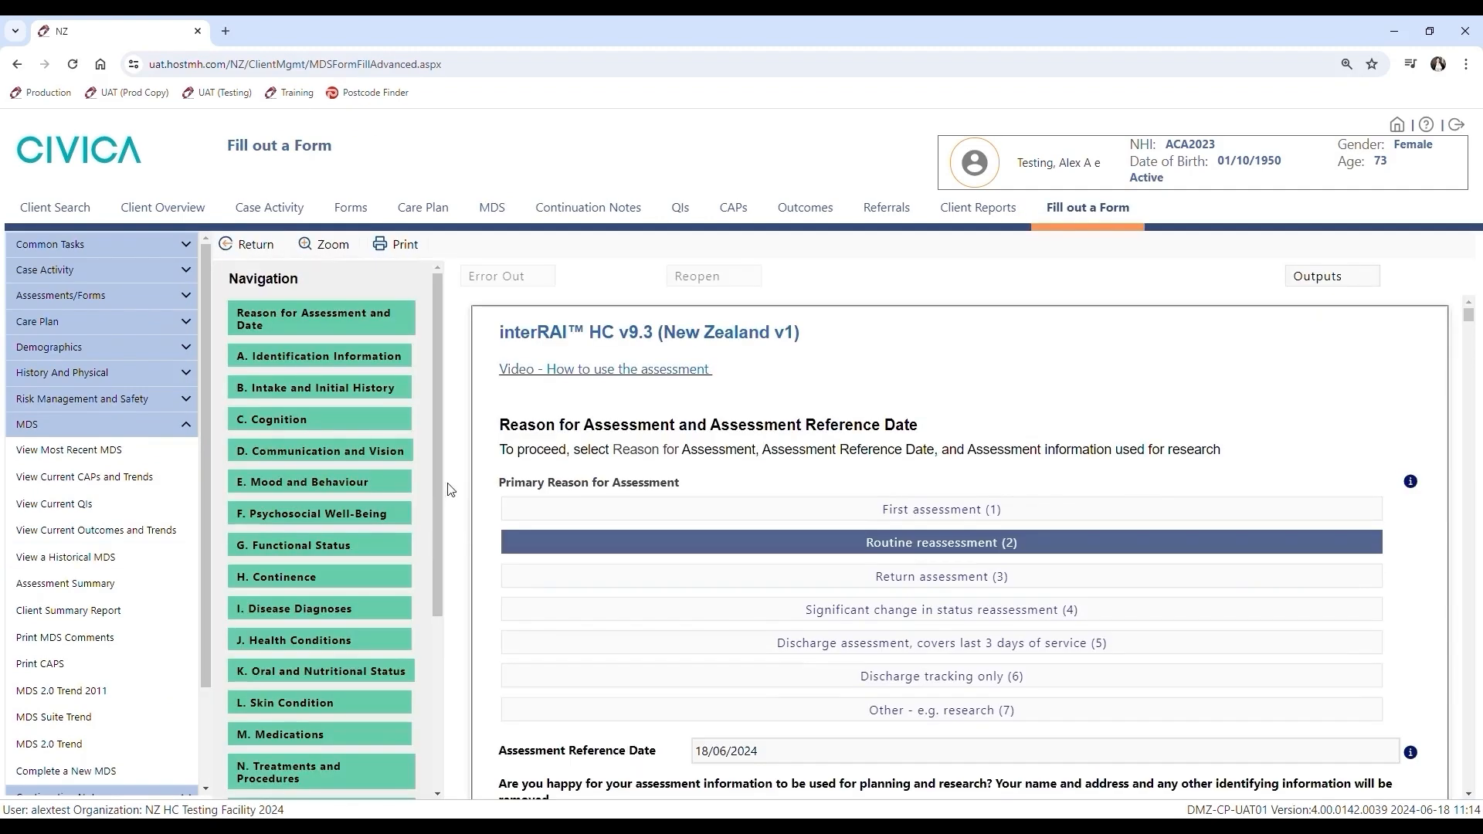
click(407, 245)
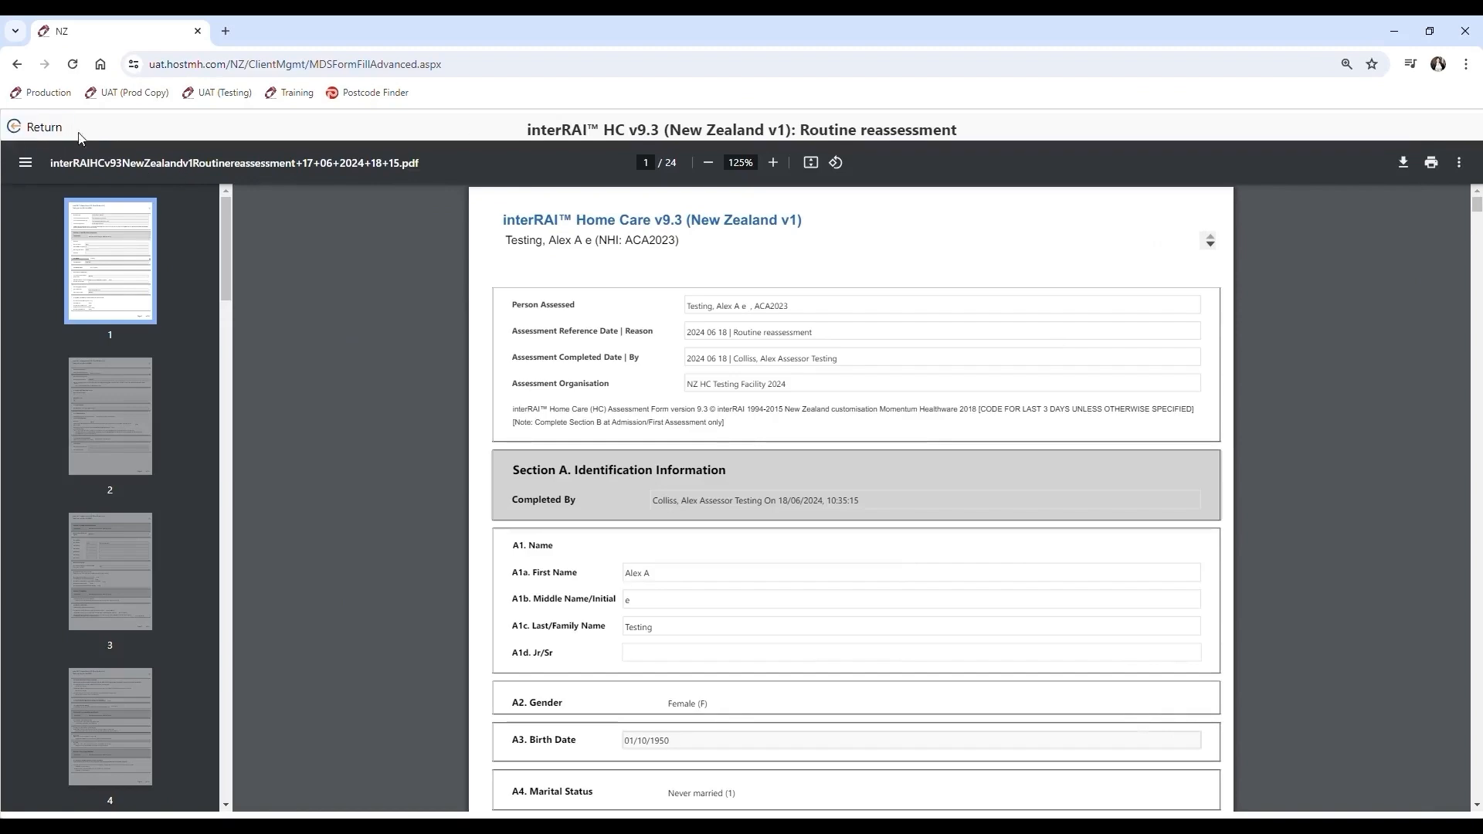
click(45, 128)
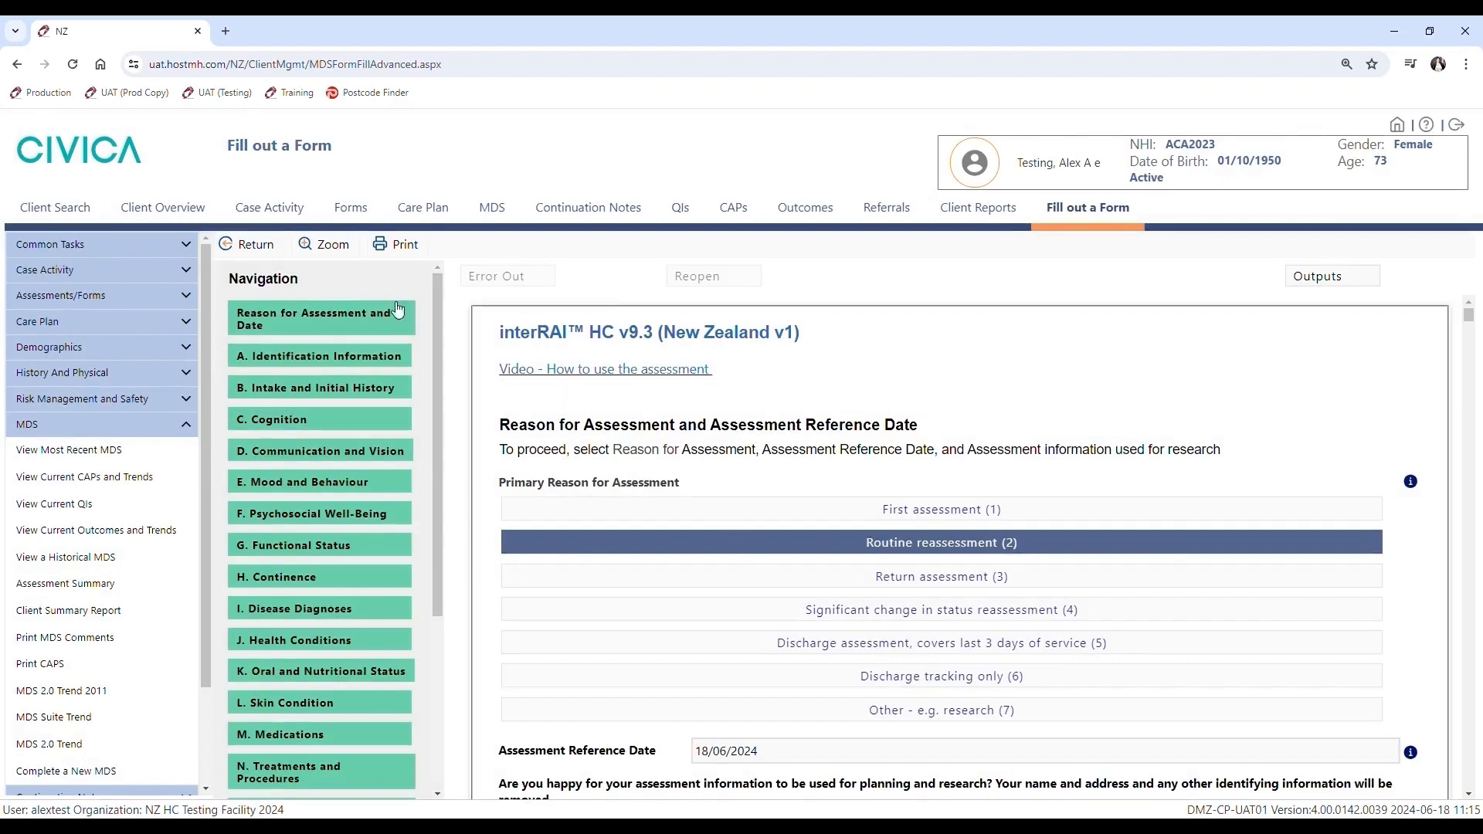
click(246, 247)
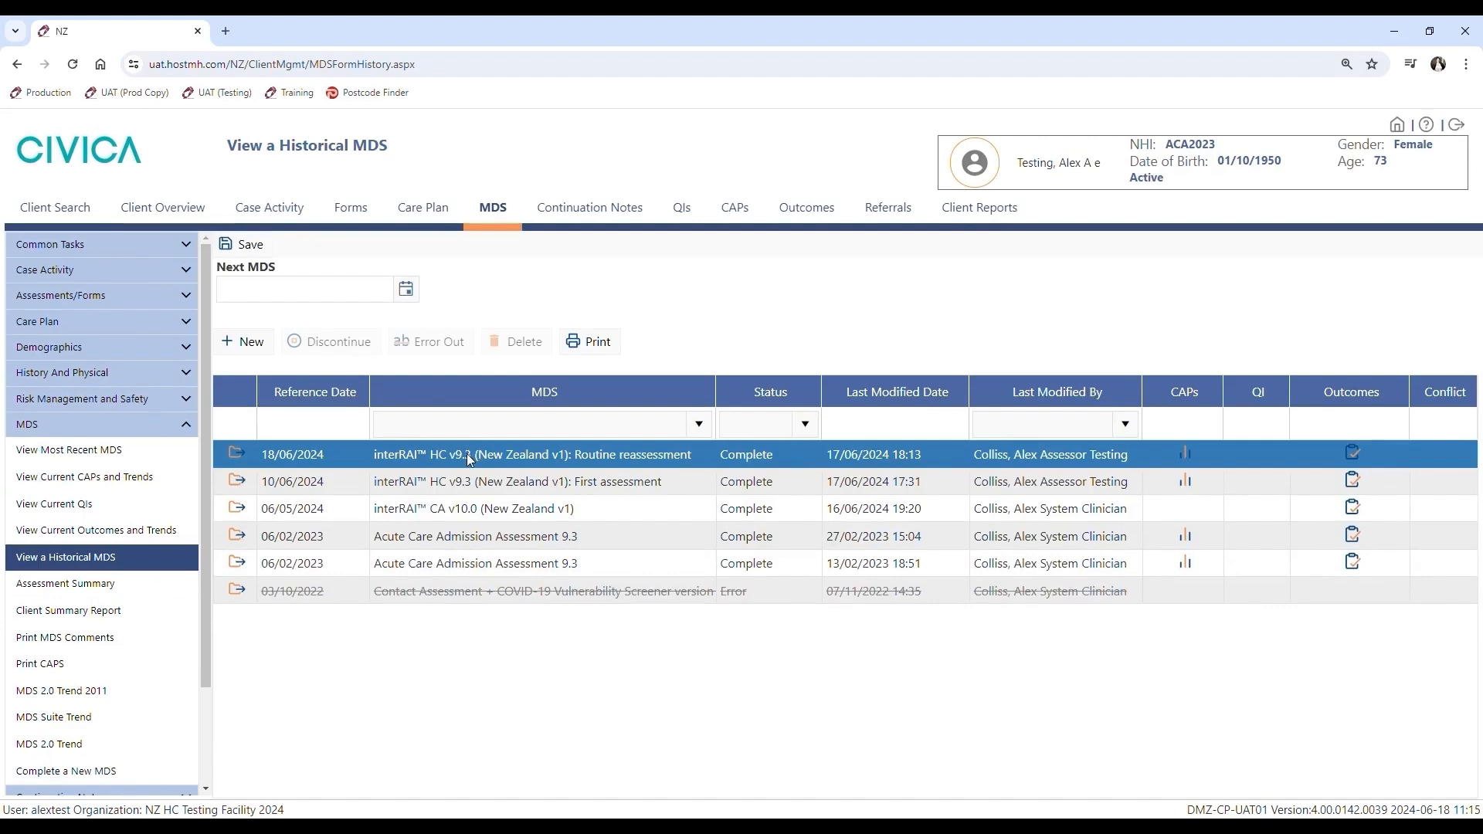
Step: Open the MDS comments report for the 18/06/2024 interRAI HC routine reassessment and review the comments in Sections G, I and J
click(466, 480)
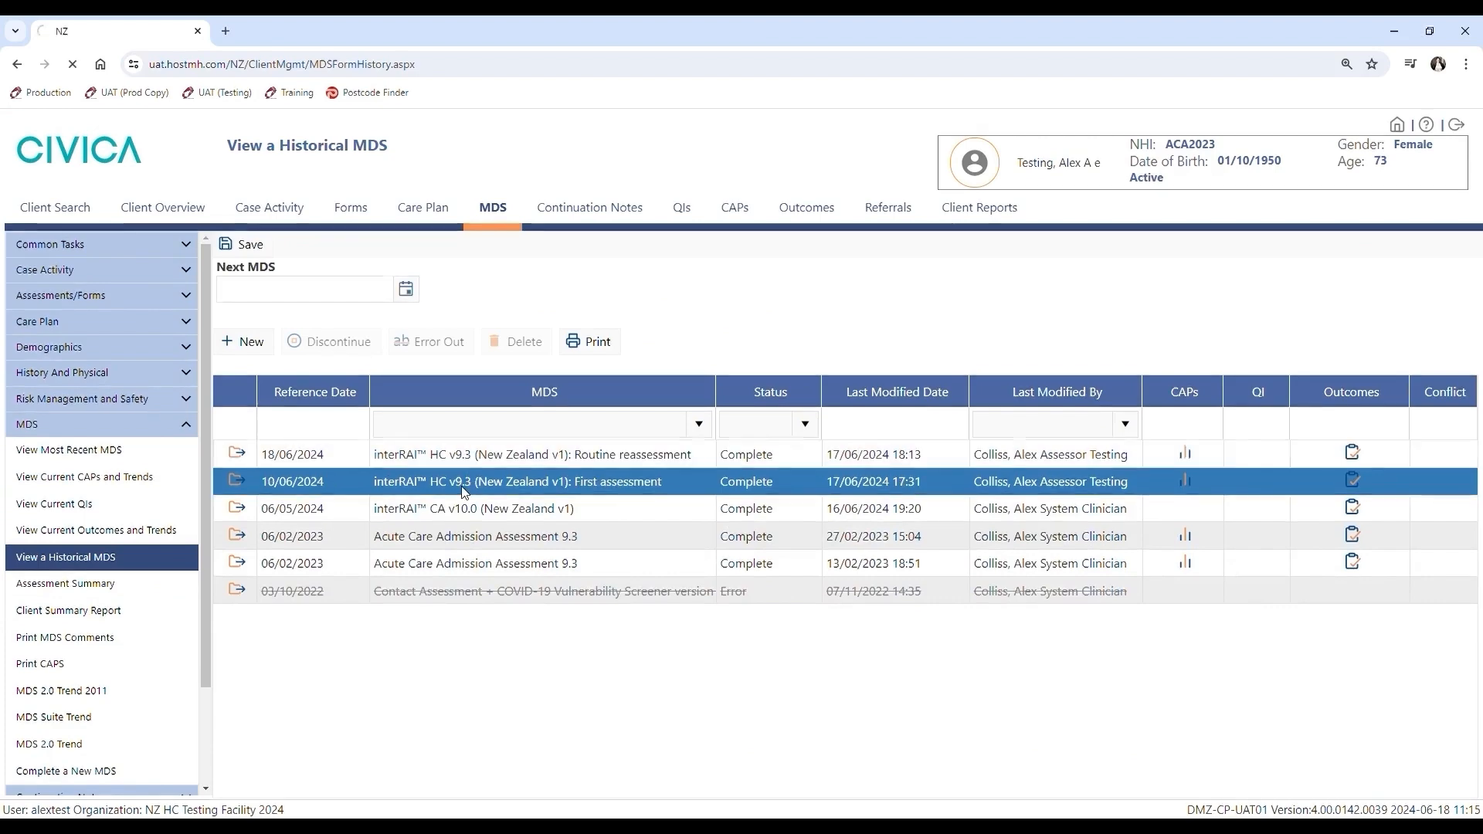
click(471, 456)
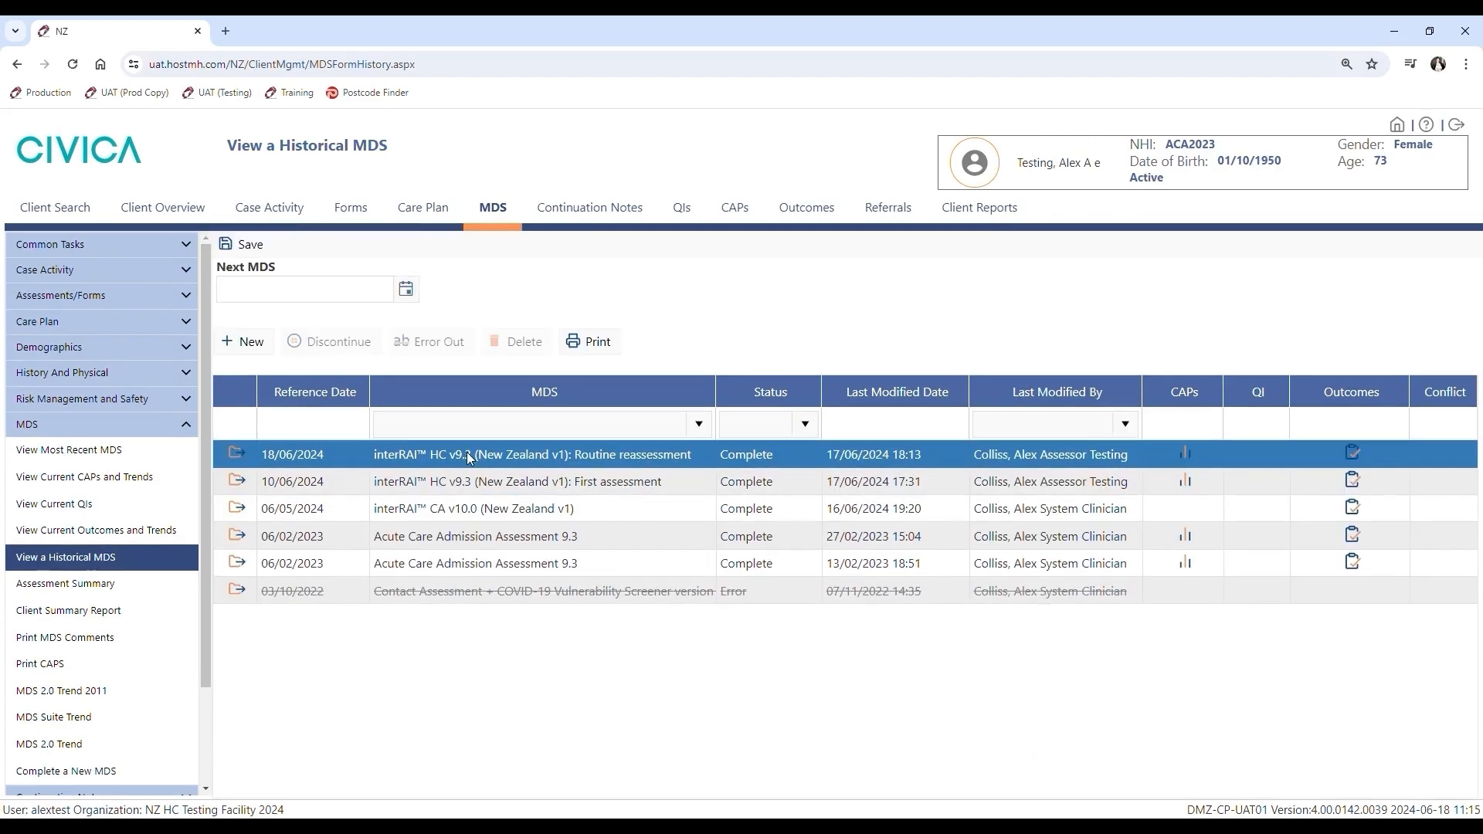
click(114, 639)
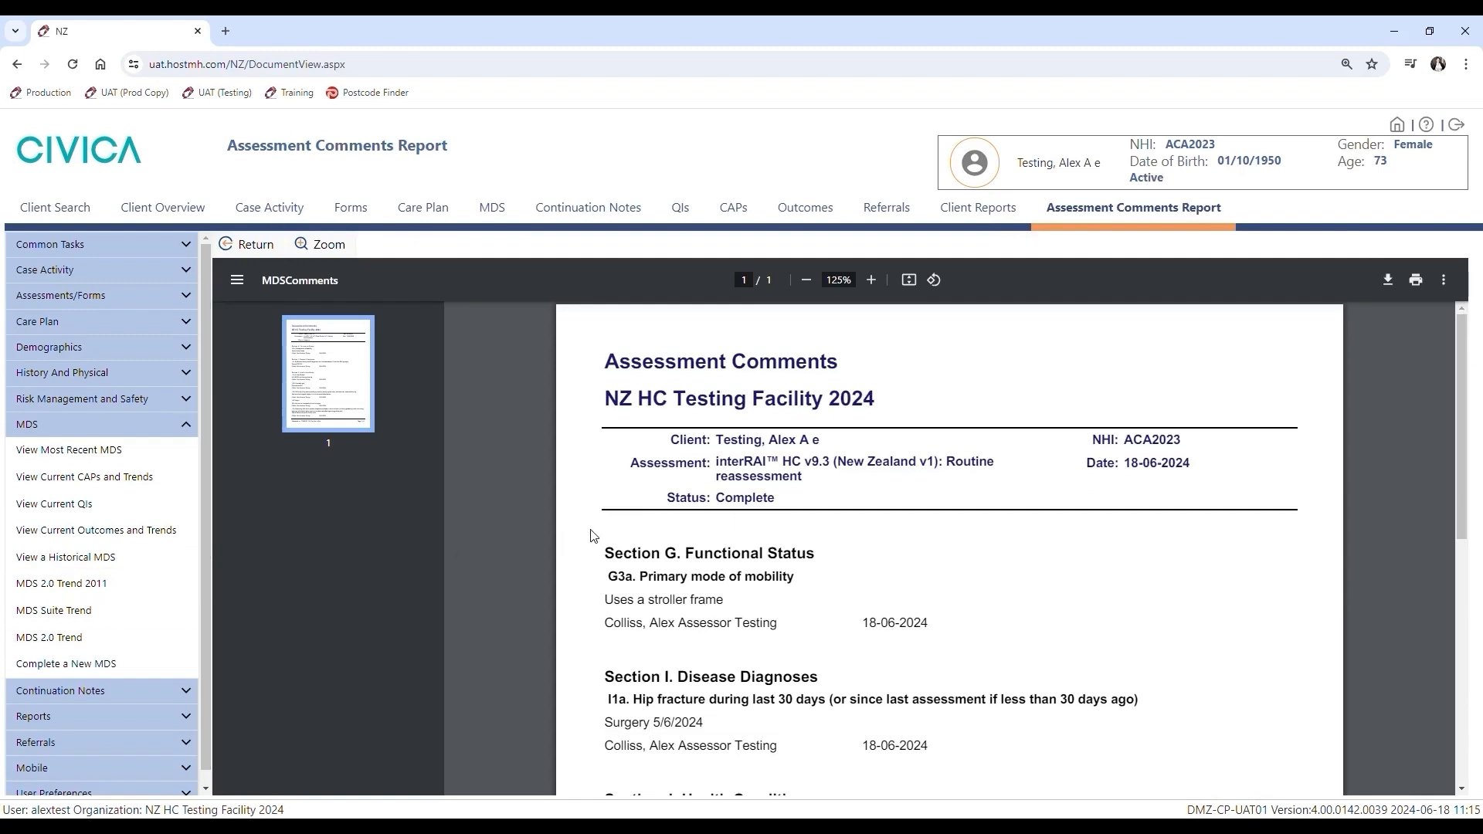
scroll(531, 547, down, 3)
scroll(527, 552, down, 4)
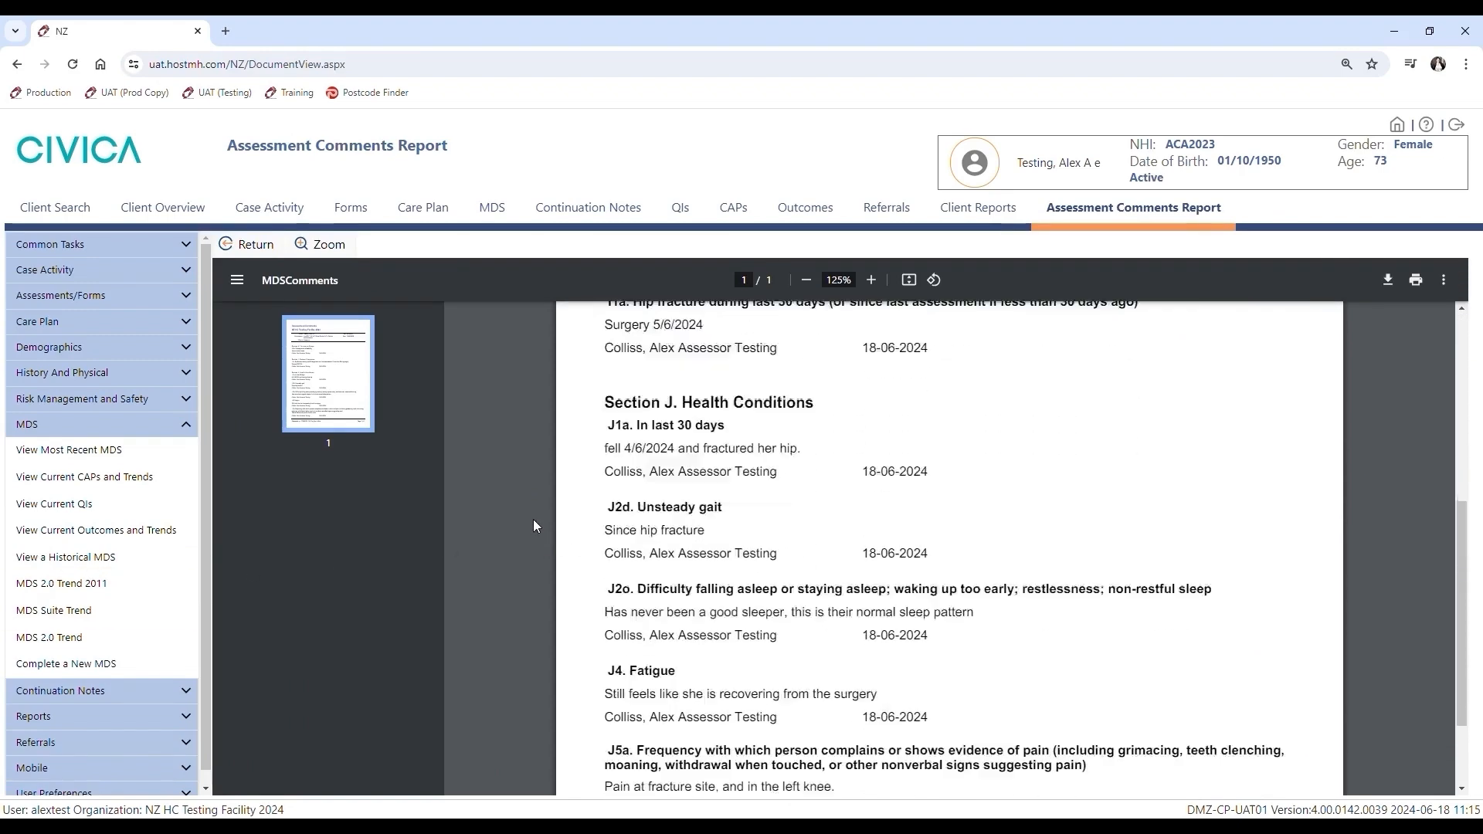
scroll(527, 528, up, 1)
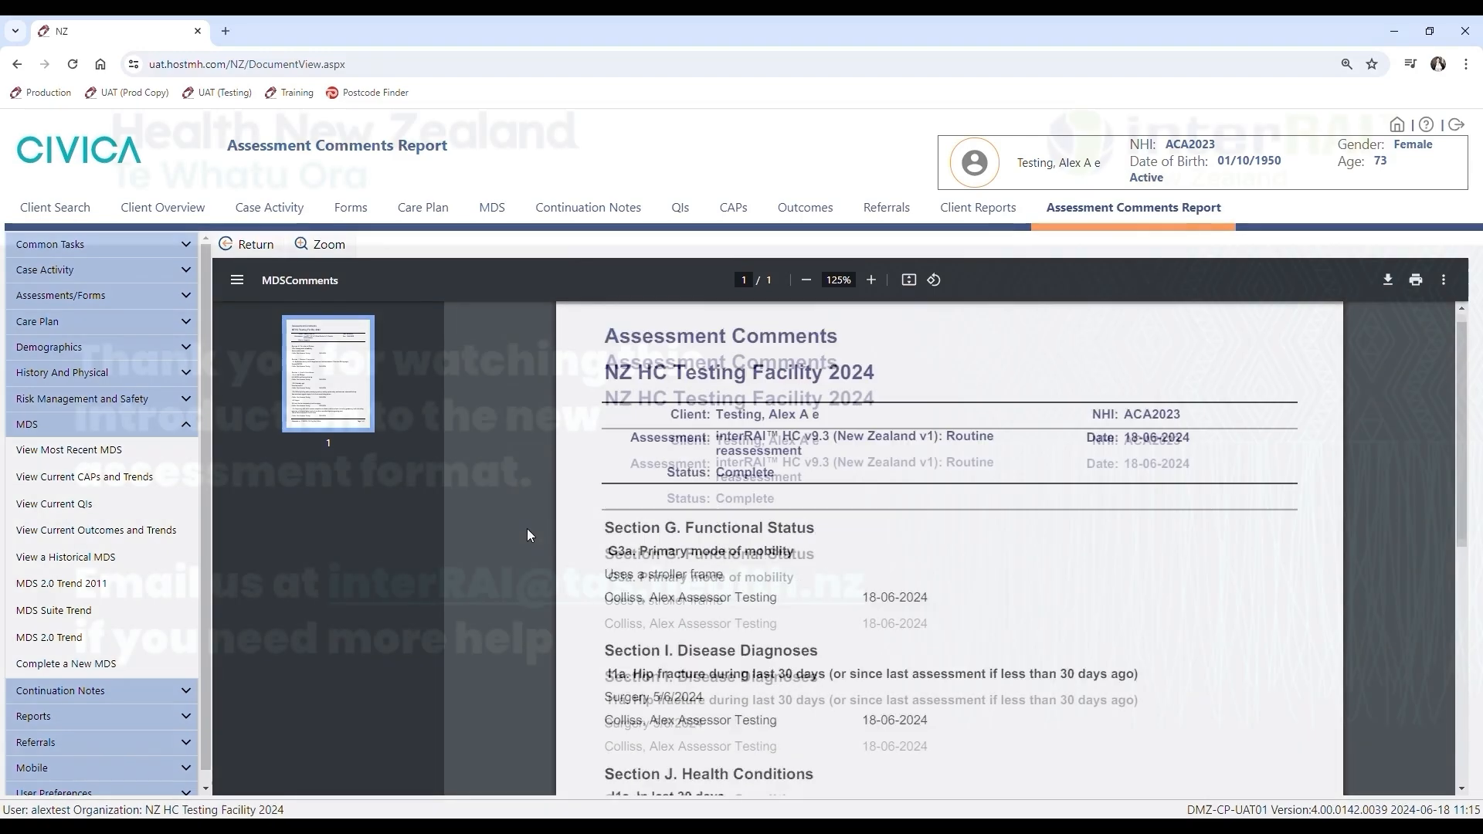